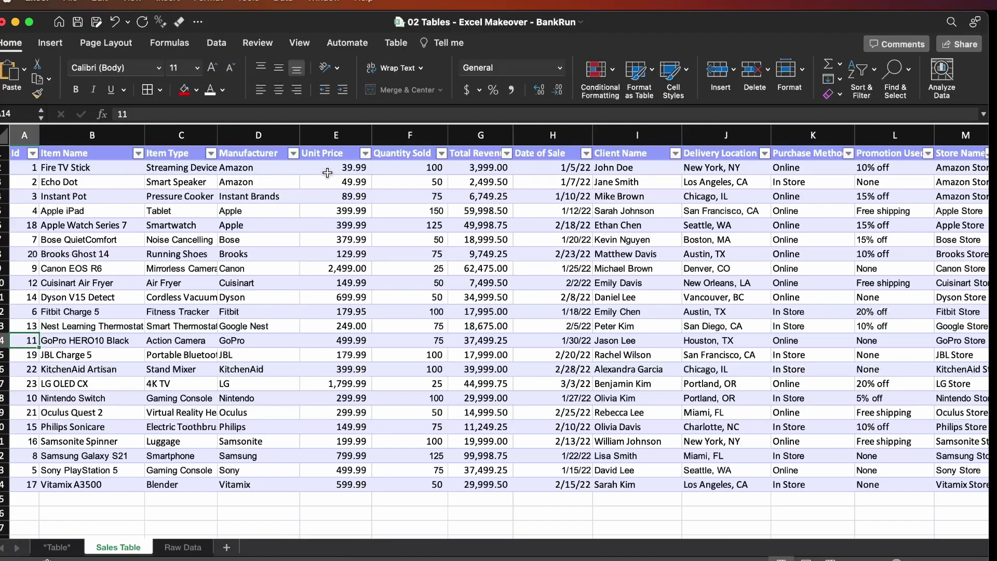
- Select the Unit Price column, the column headers and the first data row to inspect the table
left_click(329, 157)
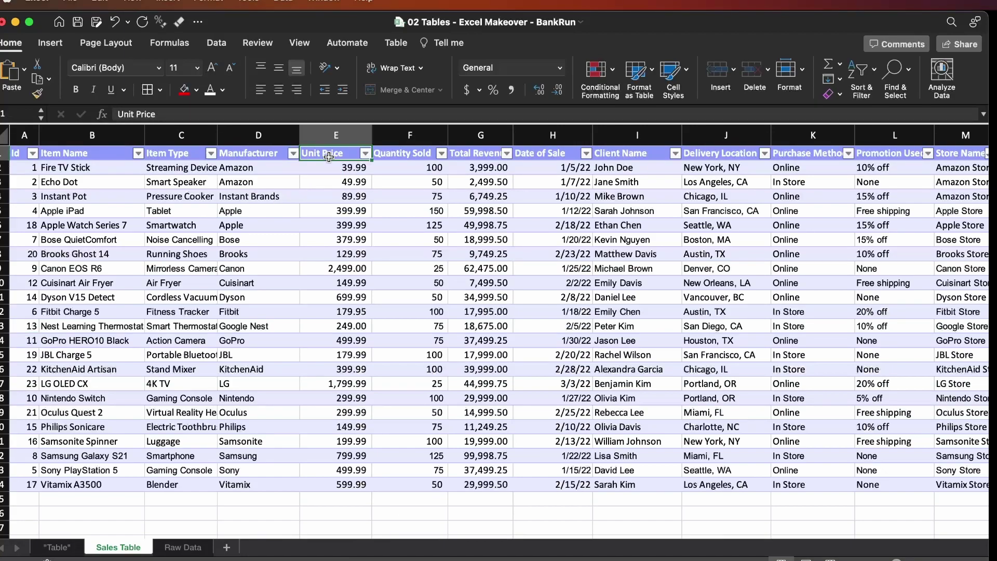
key("ctrl+space")
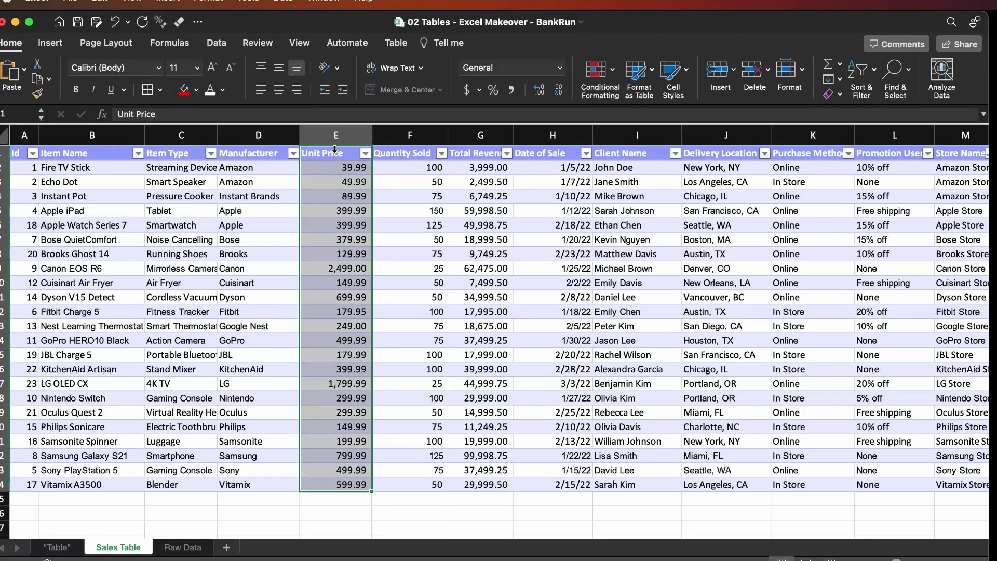
left_click(545, 152)
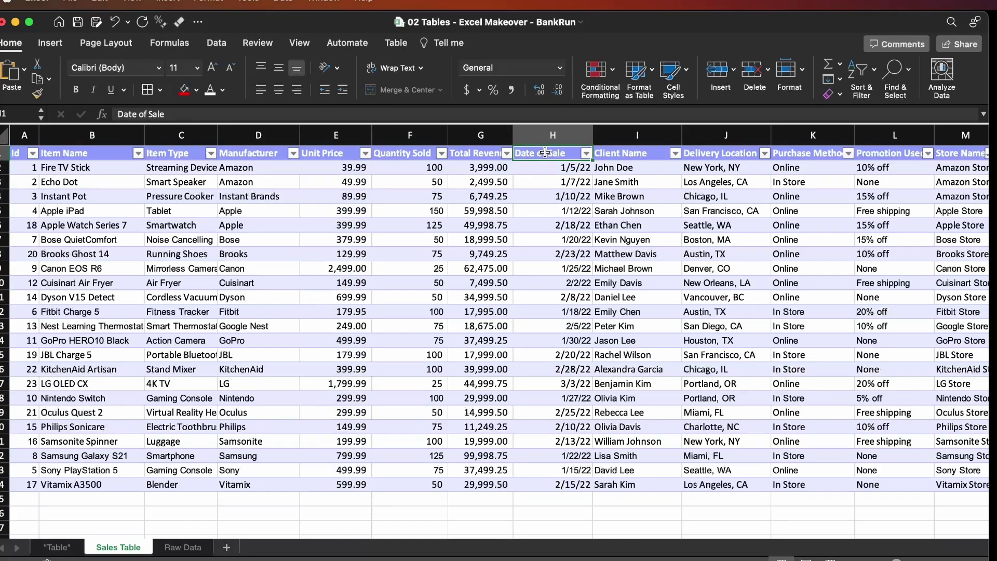
left_click(626, 153)
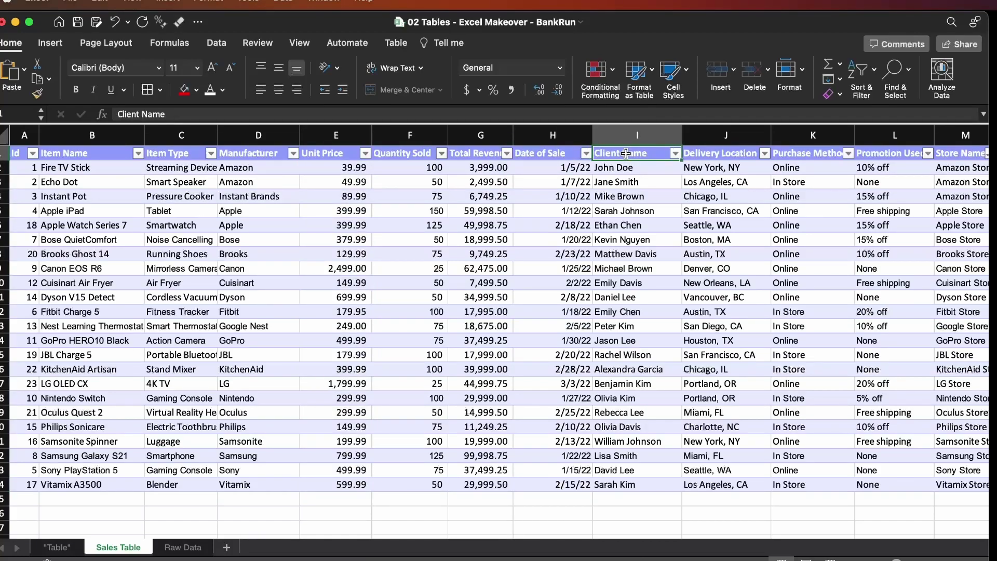
key("Down")
key("shift+space")
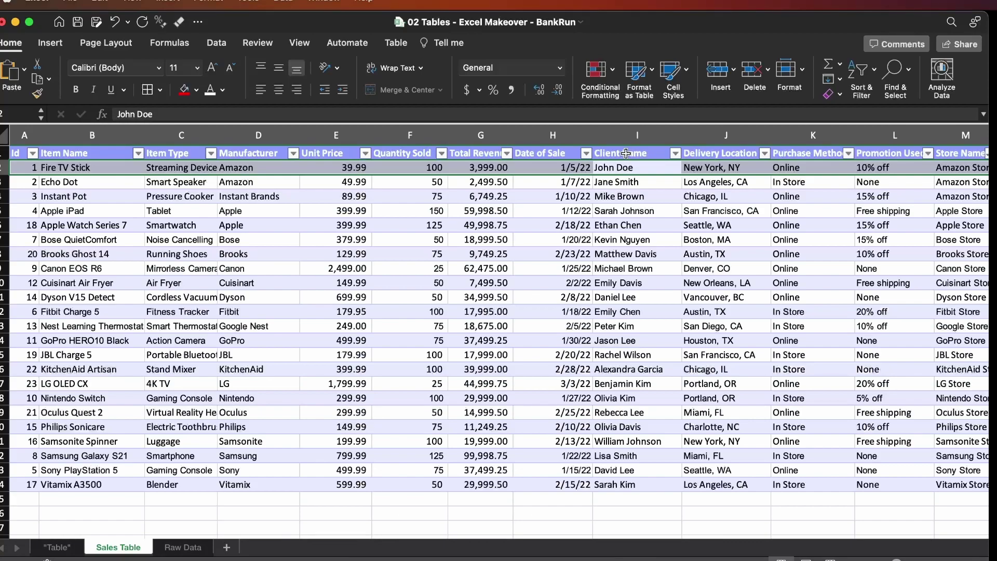
key("Left")
key("Left")
key("Left")
key("Left")
key("Left")
key("Left")
key("Left")
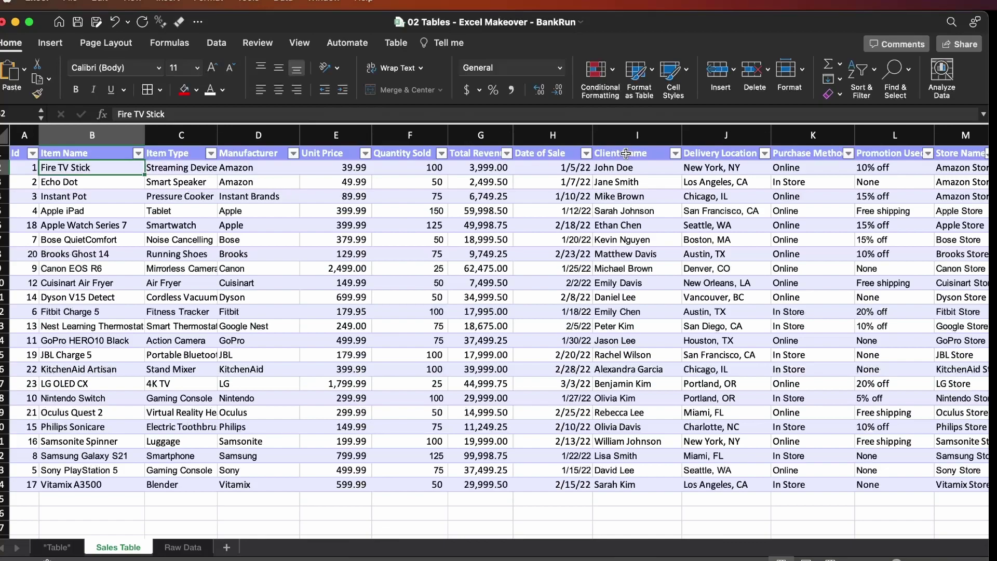
- Sort Quantity Sold descending, test filtering to 25, then clear the filter
left_click(412, 213)
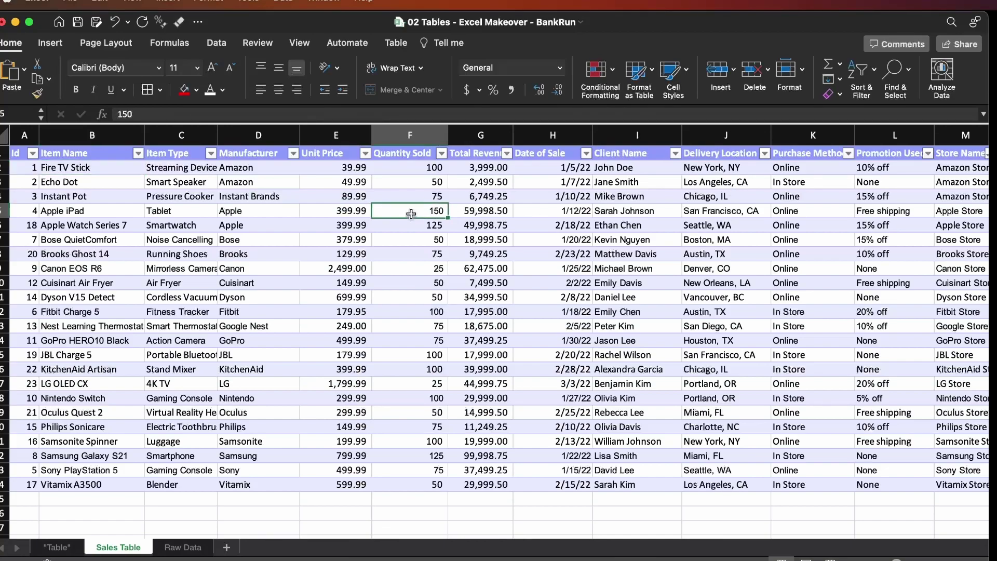
left_click(441, 154)
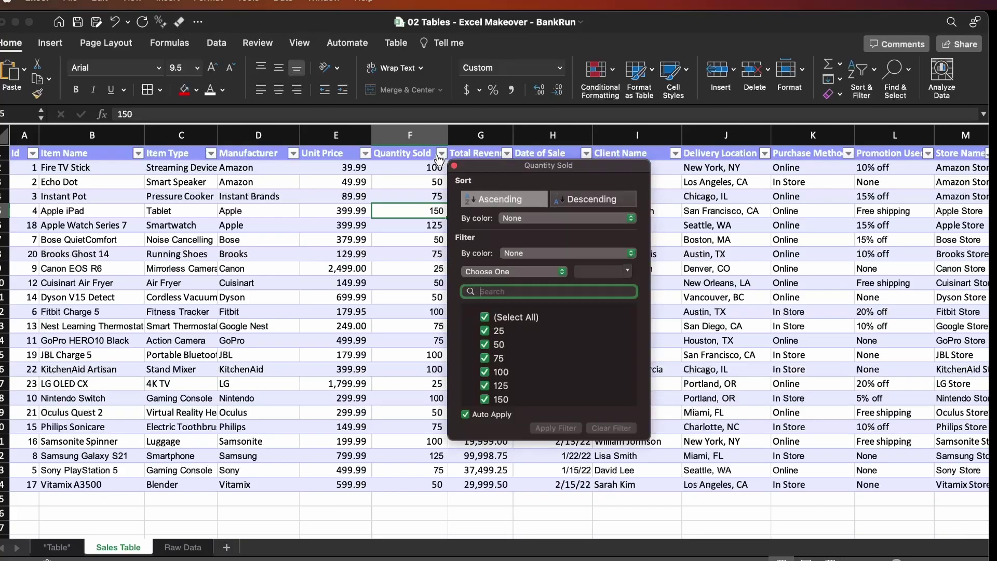
left_click(591, 203)
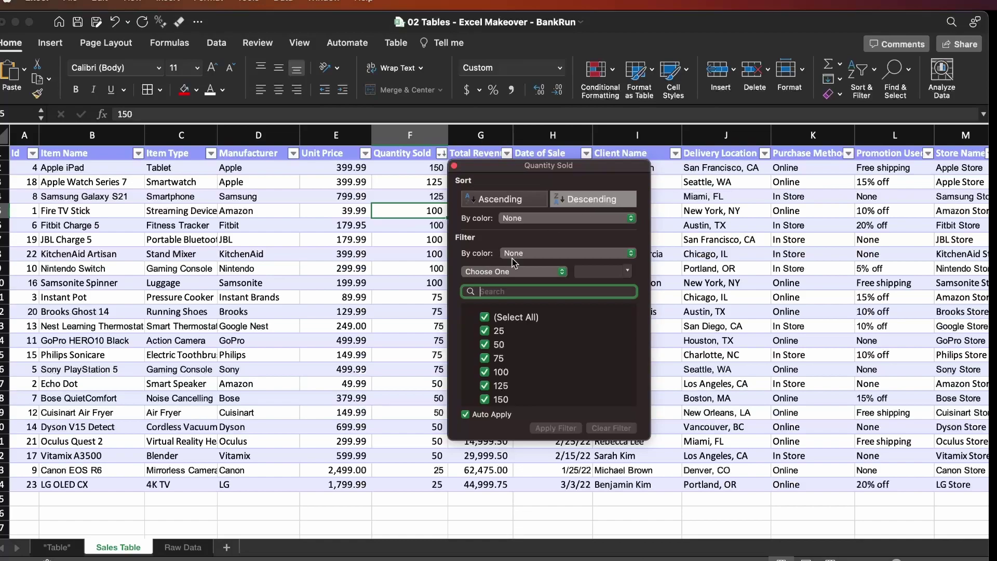
left_click(486, 318)
left_click(485, 331)
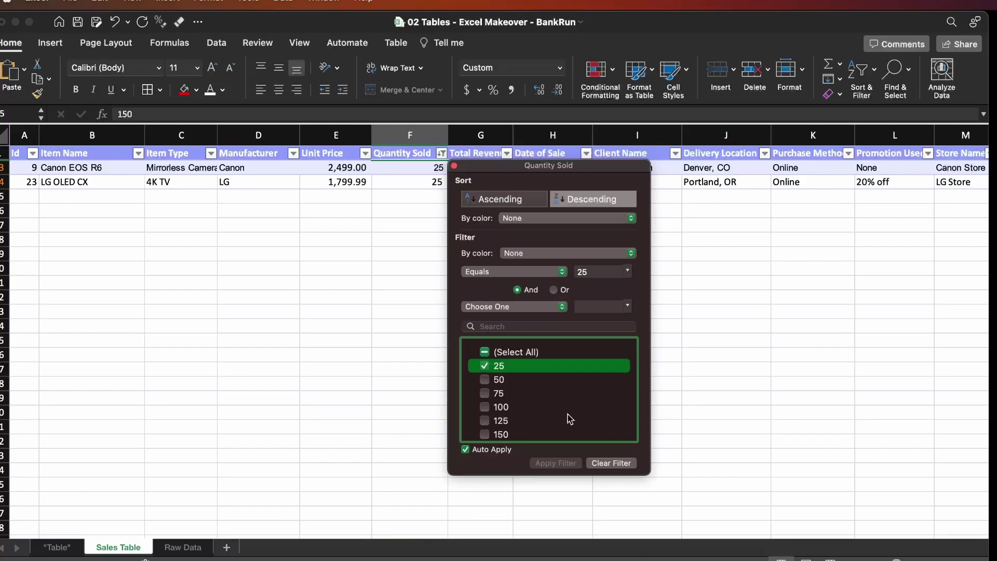
left_click(605, 462)
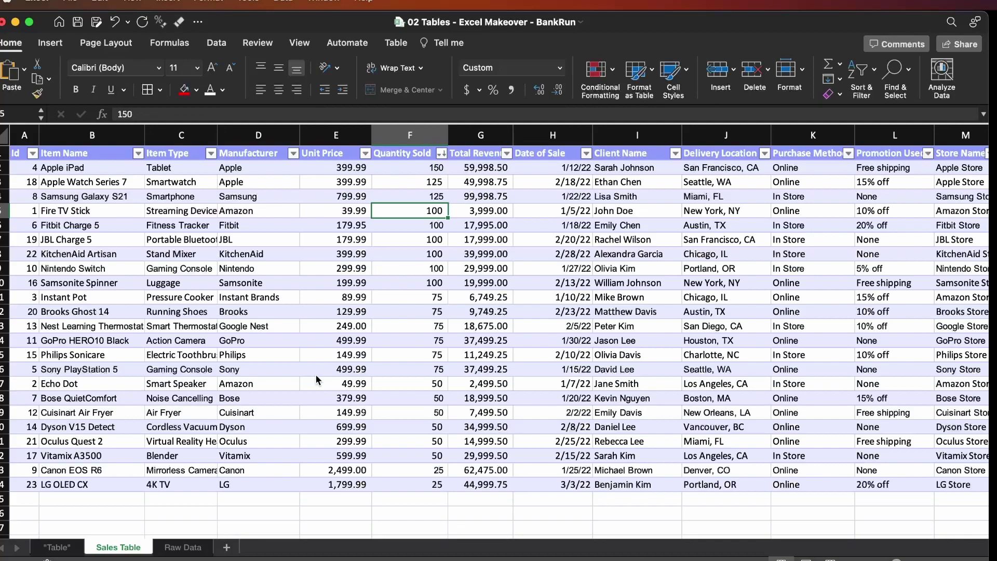
- Turn on the Total Row for the sales table
left_click(396, 412)
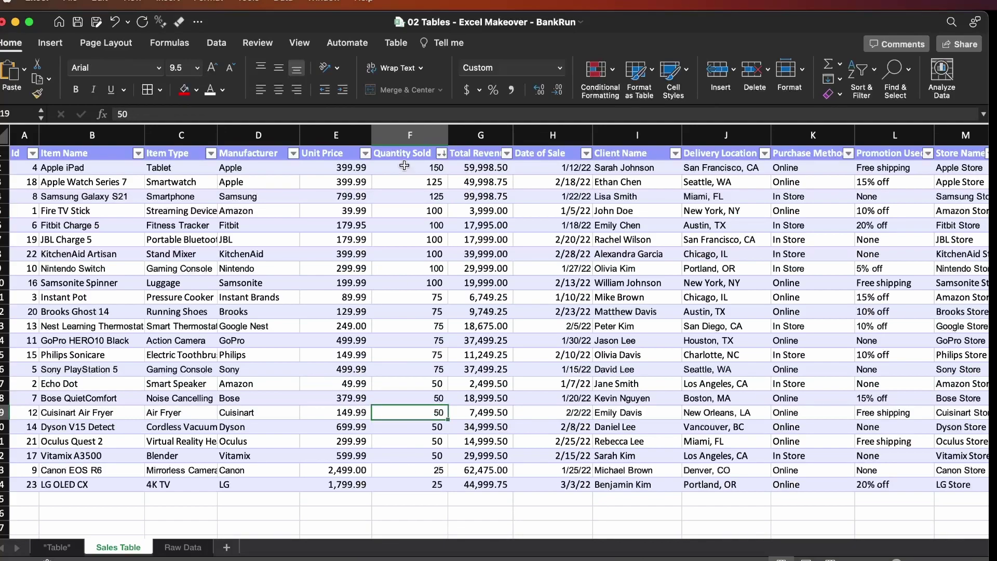
left_click(397, 44)
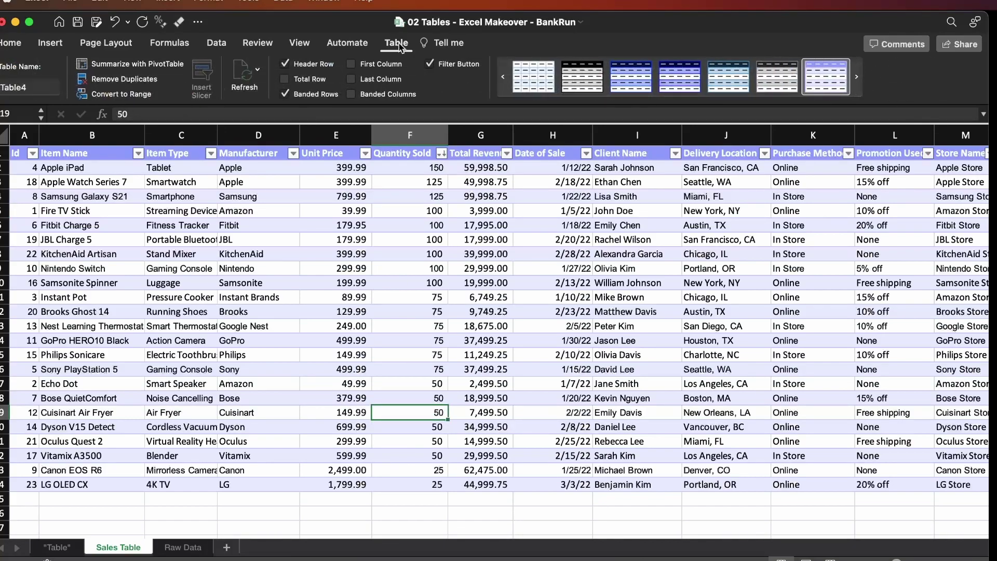
left_click(285, 79)
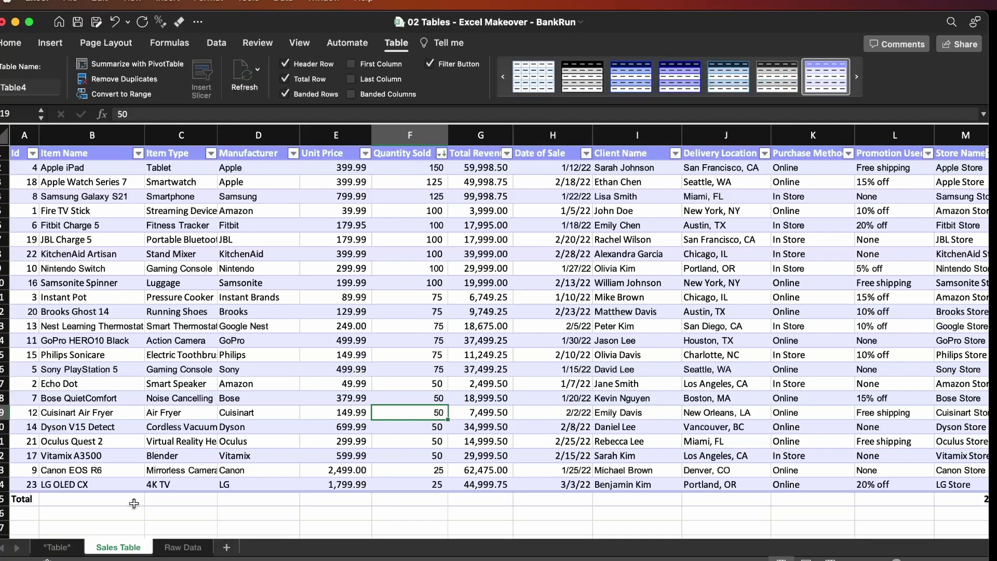
- Set the Unit Price total to Sum after trying Average and Min, then go to Raw Data
left_click(344, 500)
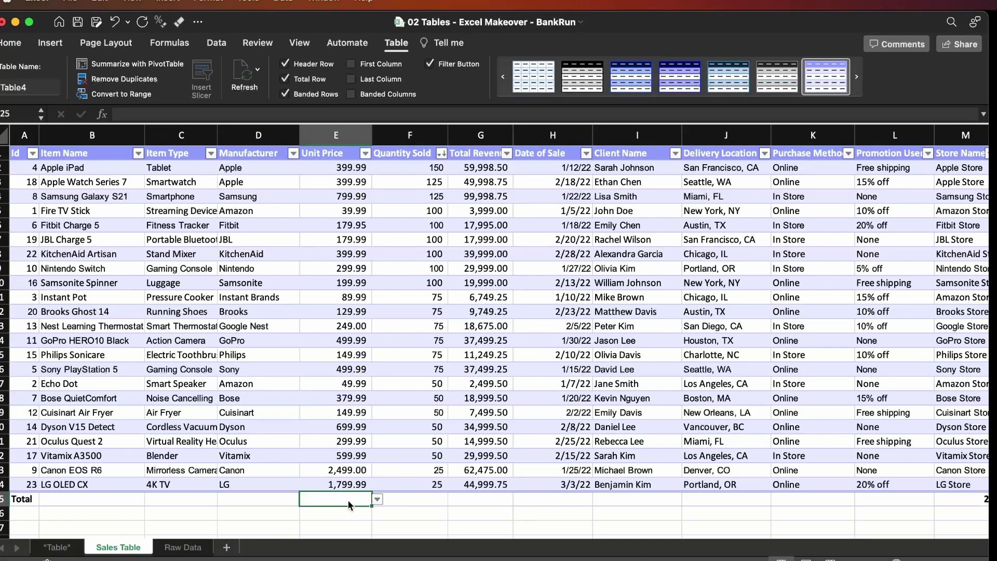
left_click(377, 500)
left_click(332, 527)
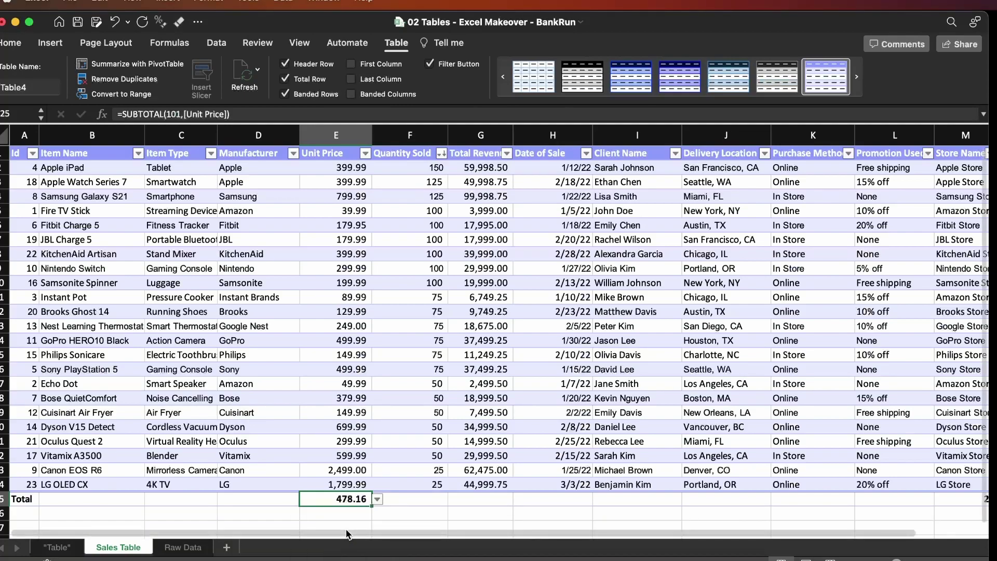
left_click(378, 499)
key("Down")
key("Down")
key("Down")
key("Down")
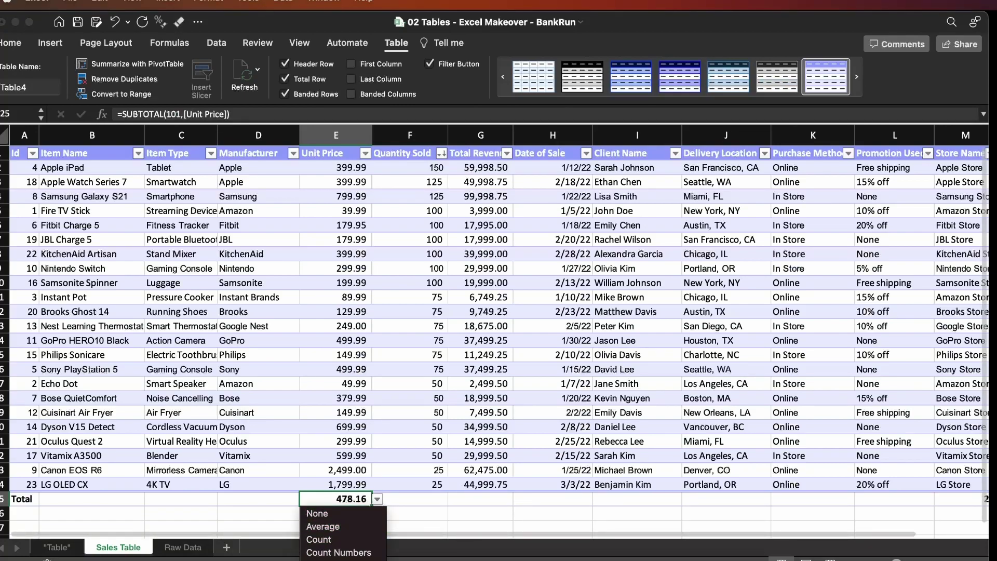
key("Return")
left_click(377, 499)
key("Down")
key("Return")
left_click(455, 349)
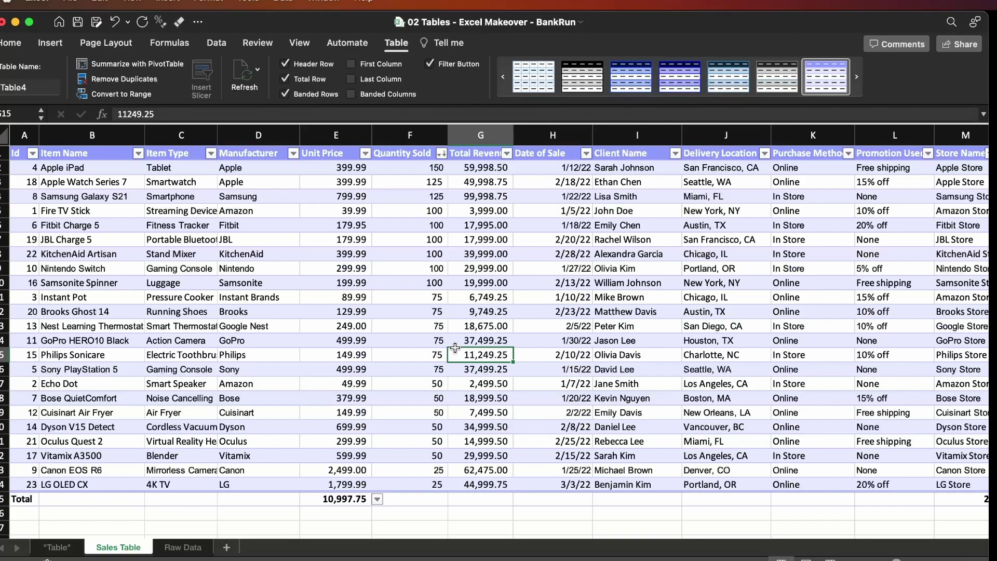
key("ctrl+Page_Down")
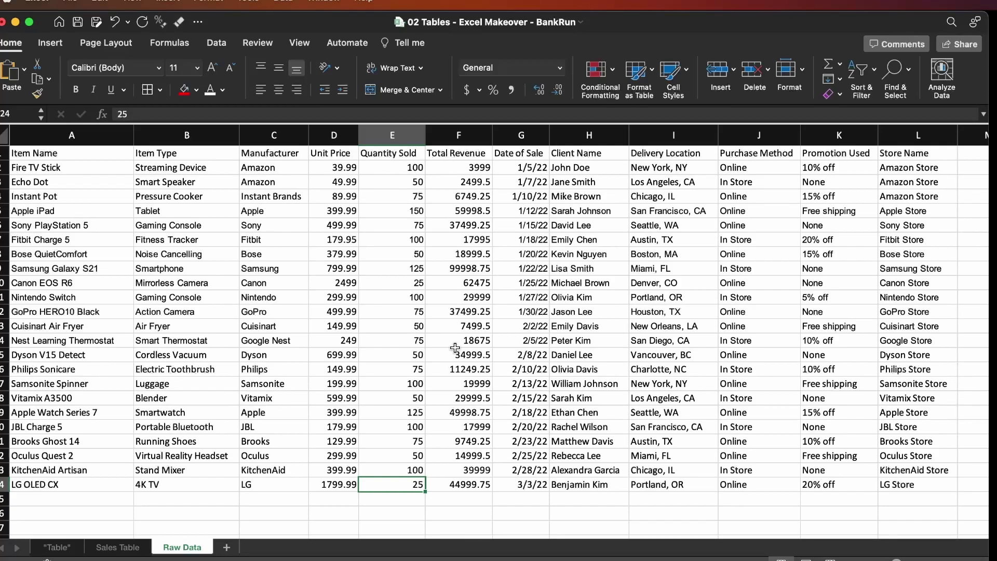
- Move back through the Sales Table sheet to the Table sheet
key("ctrl+Page_Up")
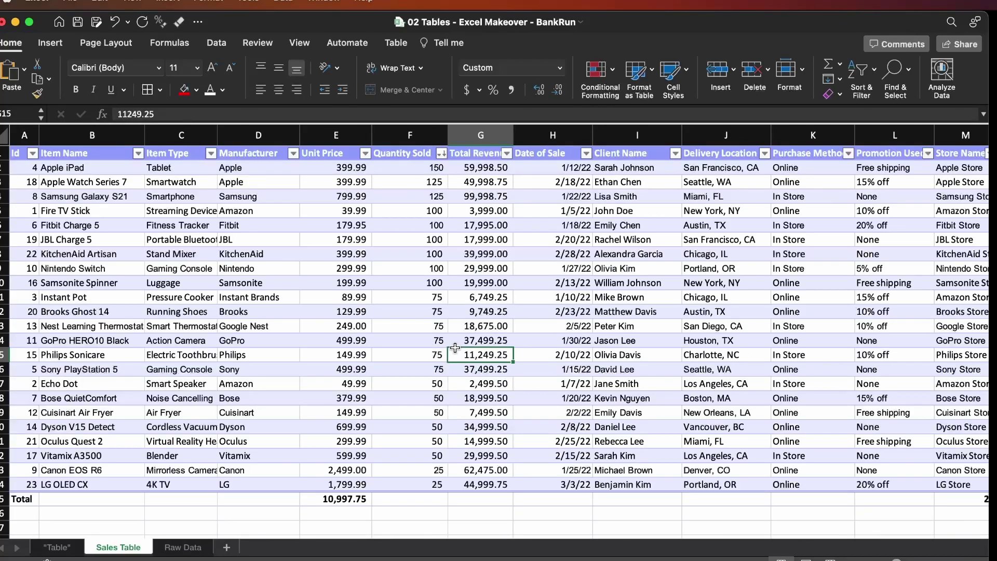
key("ctrl+Page_Up")
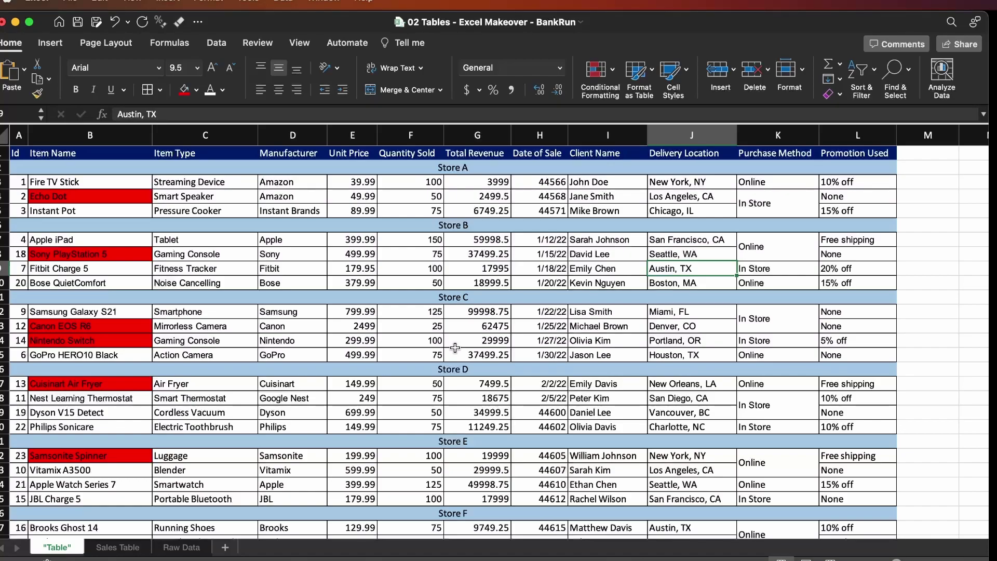
left_click(276, 255)
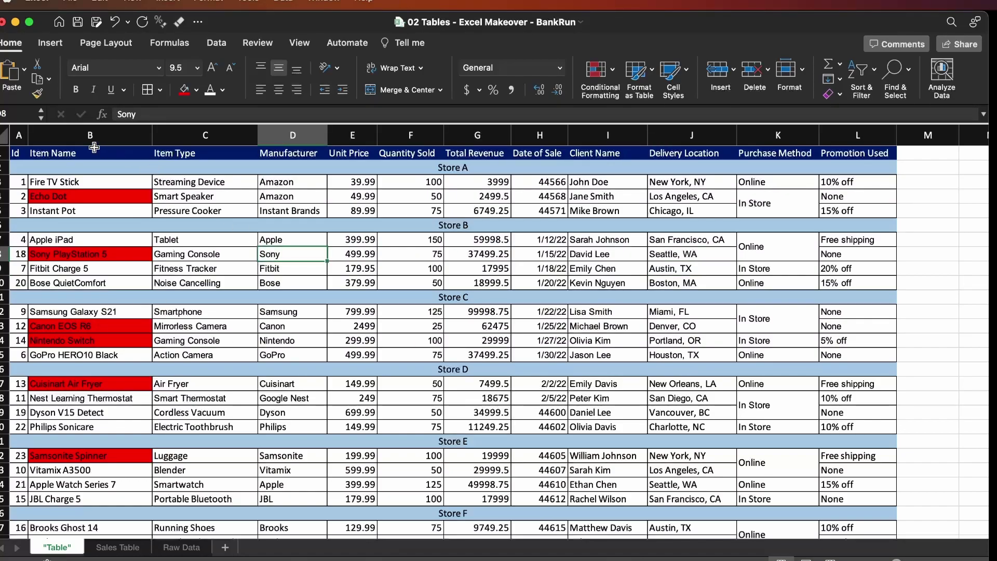
left_click(49, 152)
key("Right")
key("Right")
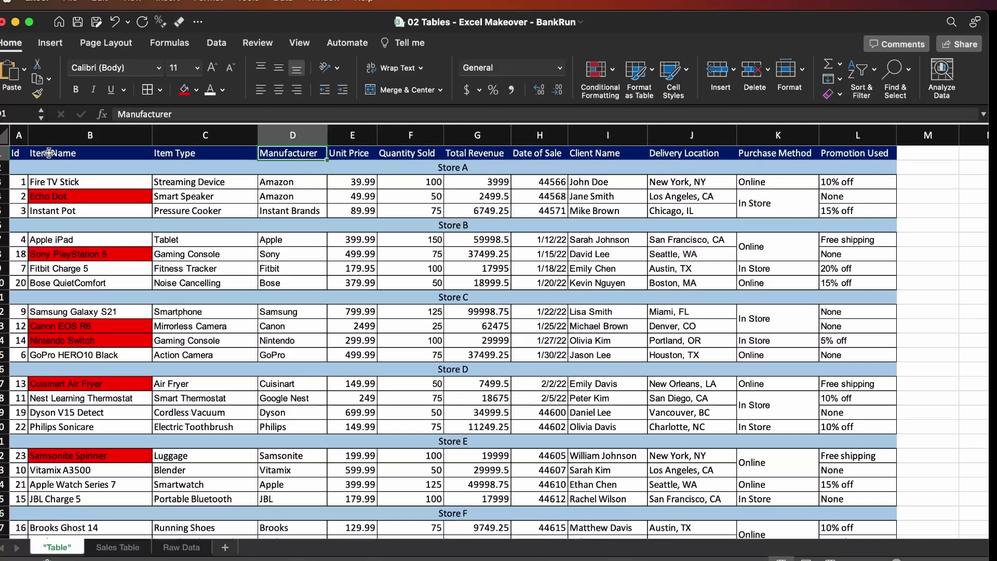
key("Right")
key("Right")
key("Right")
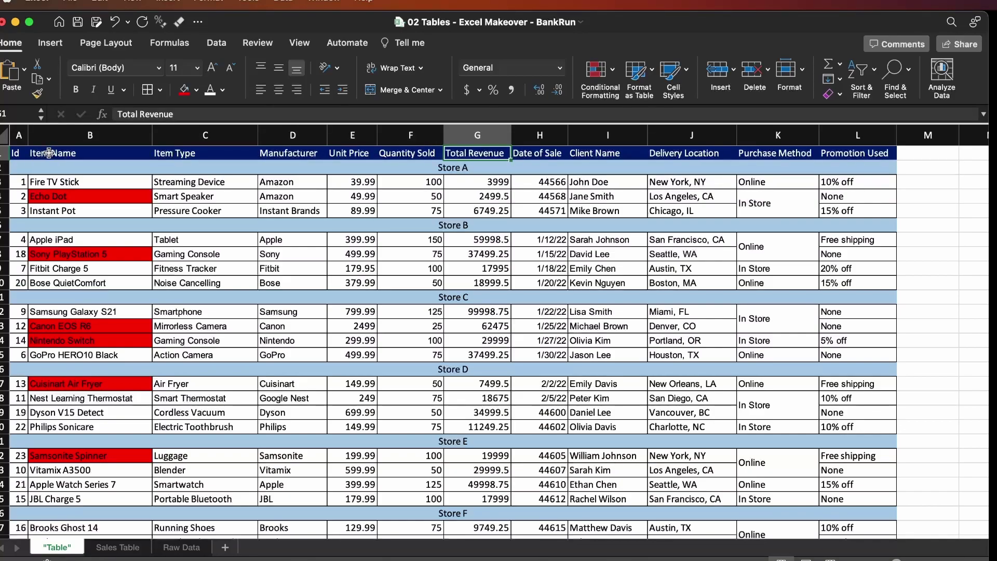
key("Left")
key("Left")
key("Left")
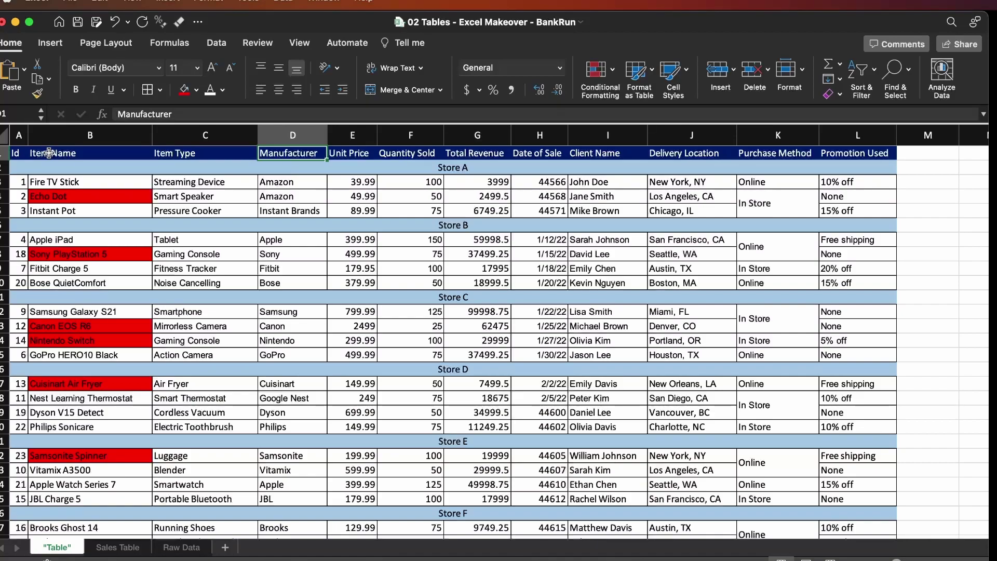
key("Down")
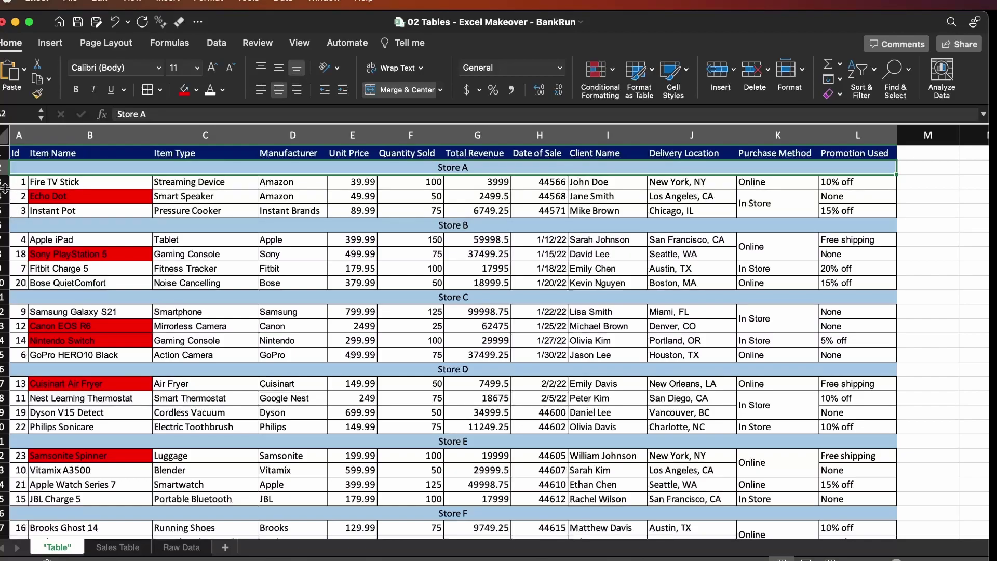
left_click(5, 225)
left_click(4, 297, "super")
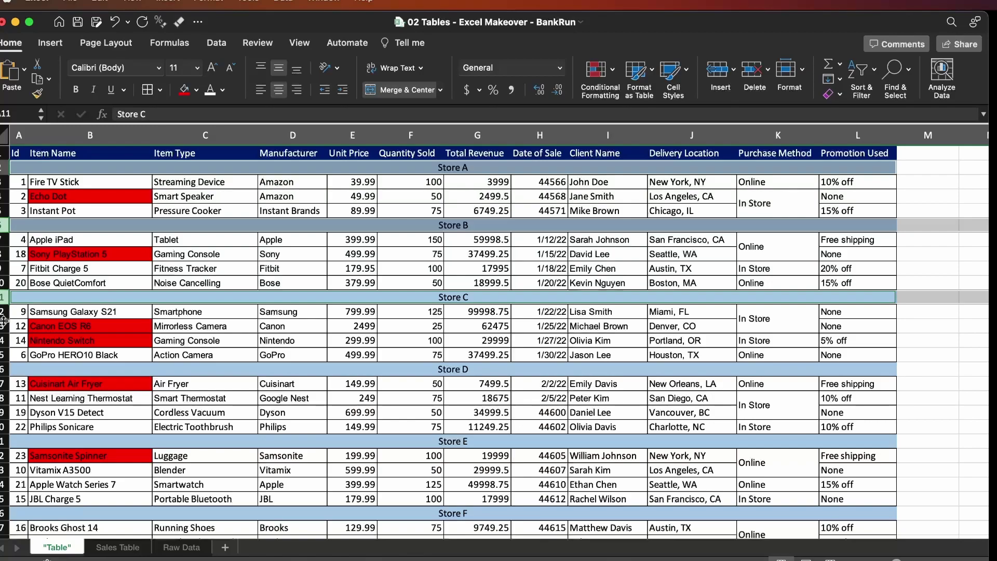
left_click(4, 369, "super")
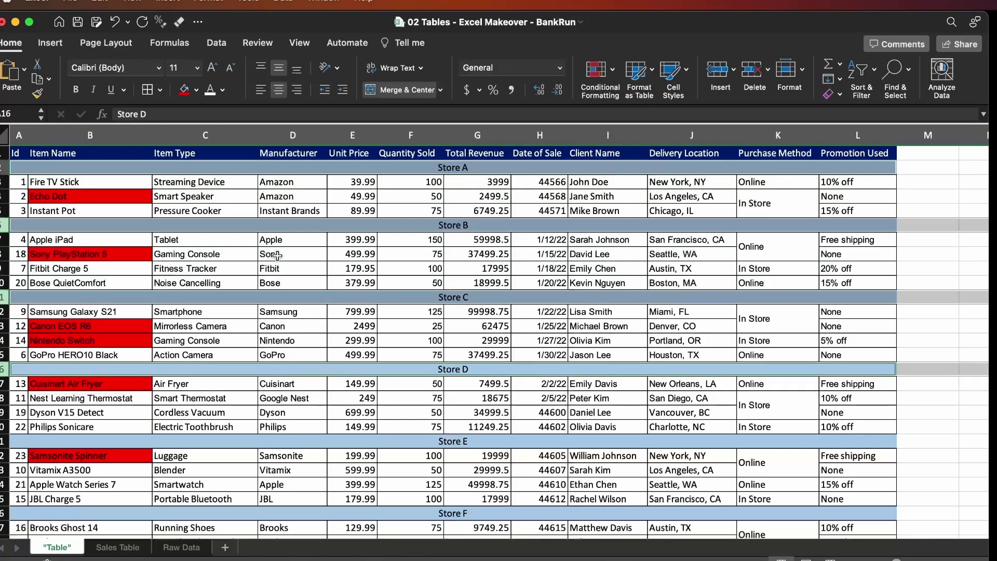
key("ctrl+Home")
scroll(277, 255, "right", 2)
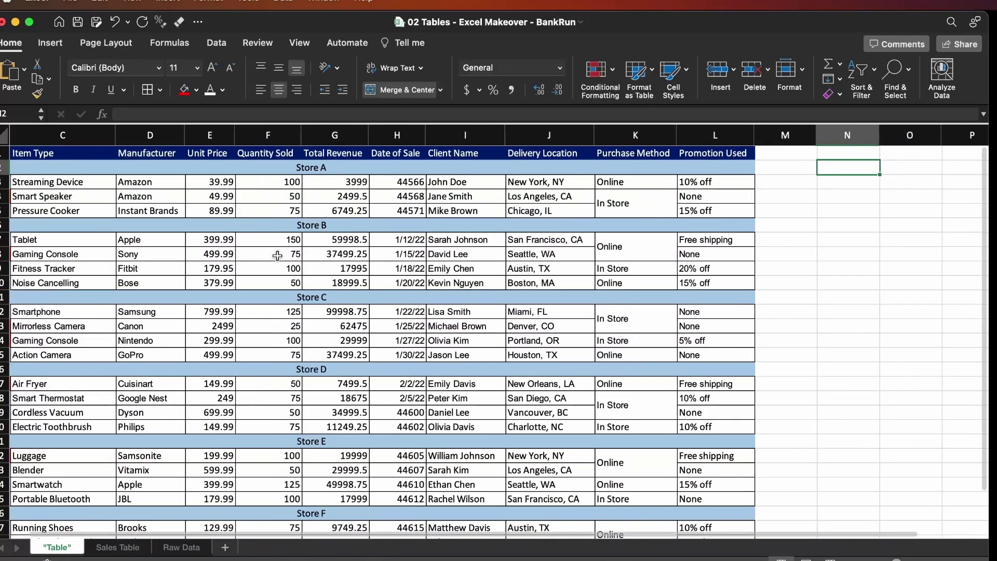
scroll(277, 255, "left", 2)
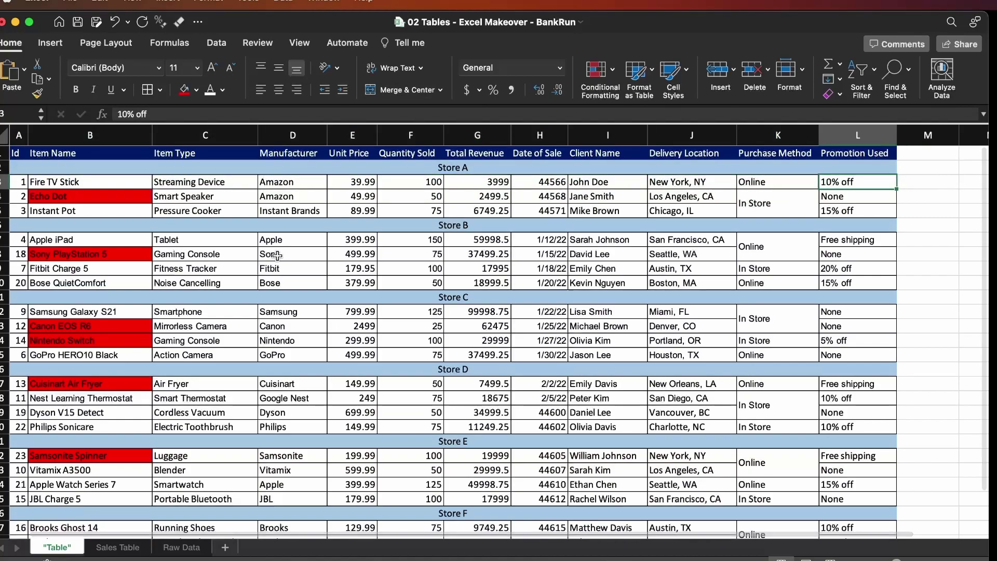
key("Down")
key("Down")
key("Down")
key("Down")
key("Down")
key("Down")
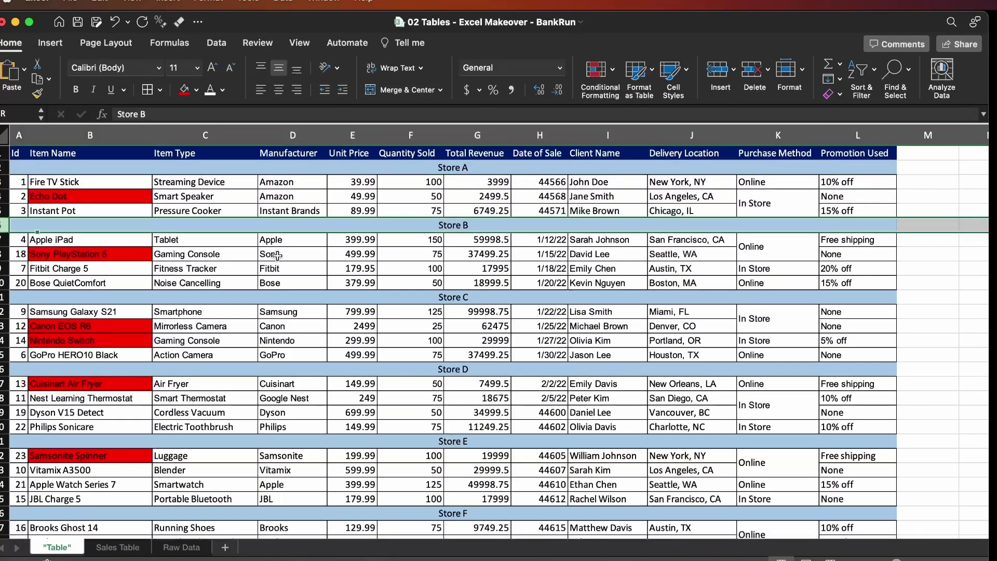
key("Left")
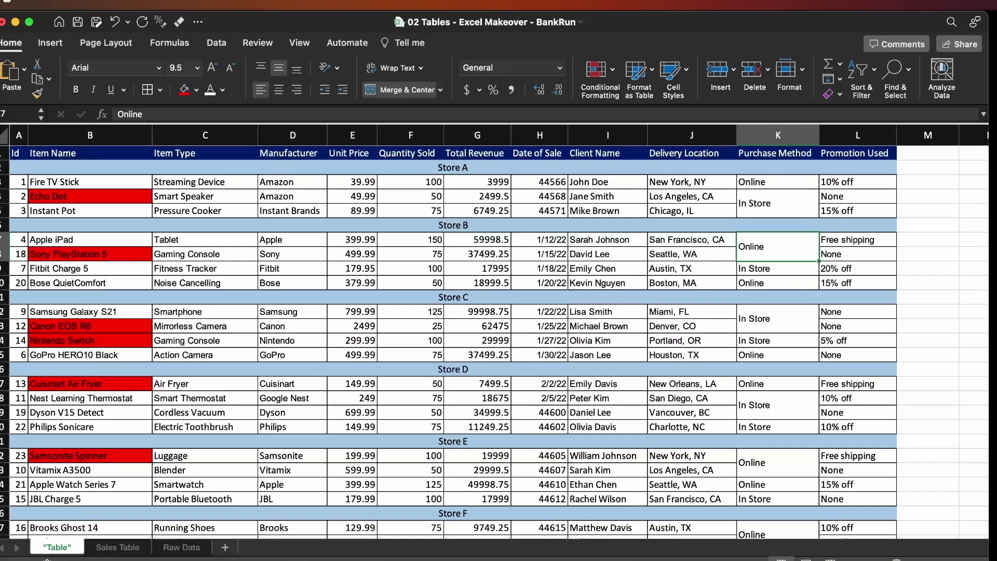
key("Left")
left_click(774, 131)
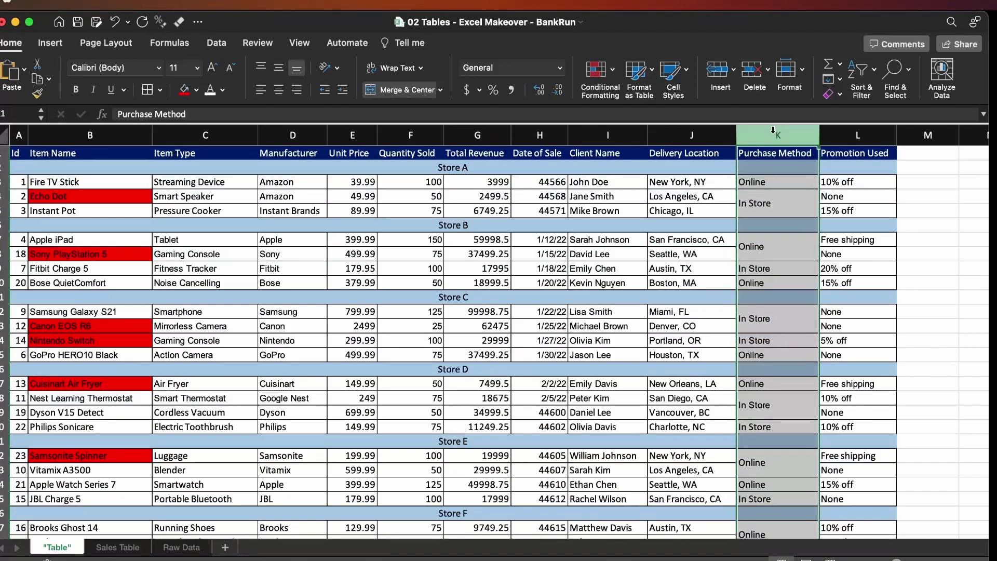
left_click(682, 132)
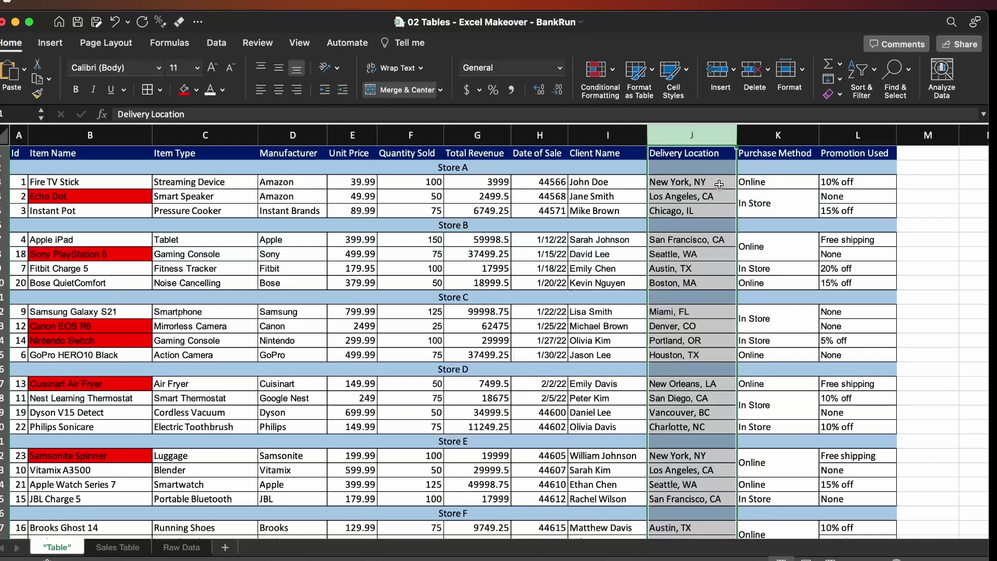
left_click(551, 221)
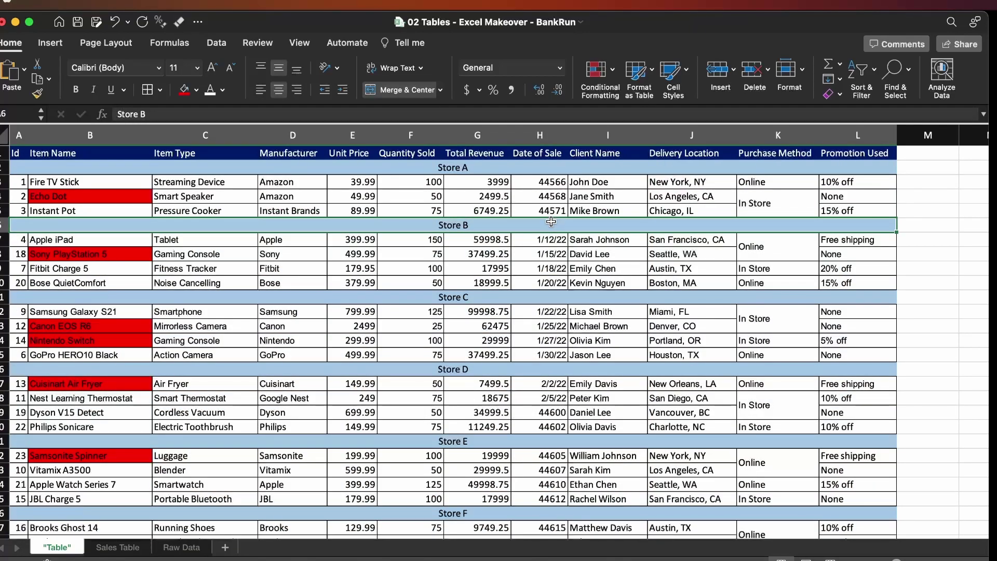
- Unmerge all table cells and check the newly blank Purchase Method cells such as K5
key("super+a")
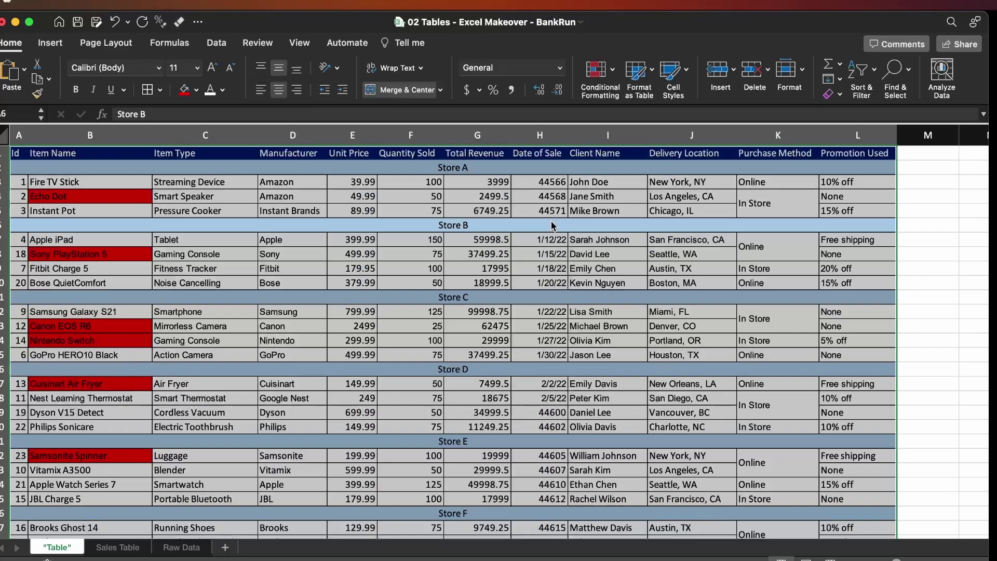
left_click(382, 93)
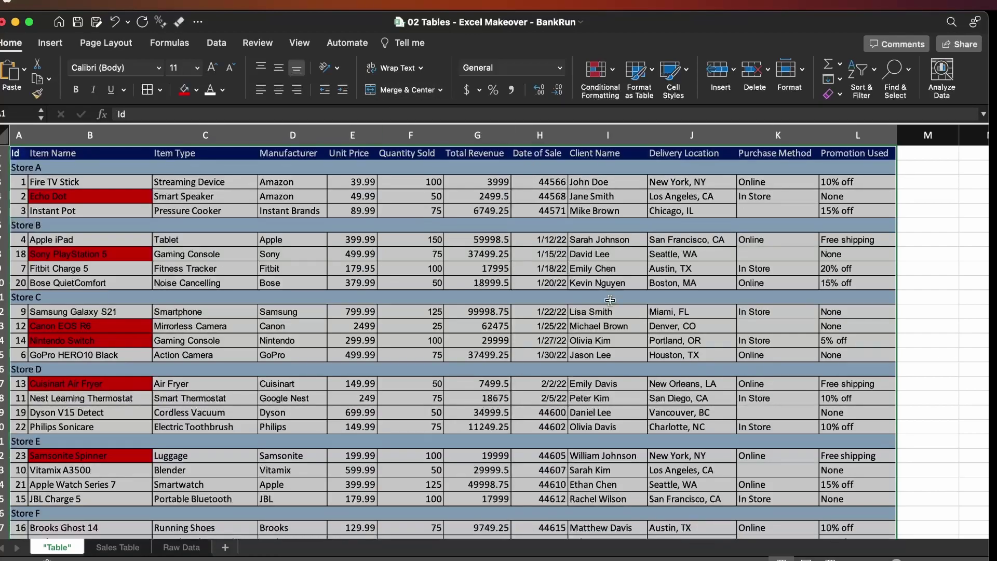
left_click(22, 171)
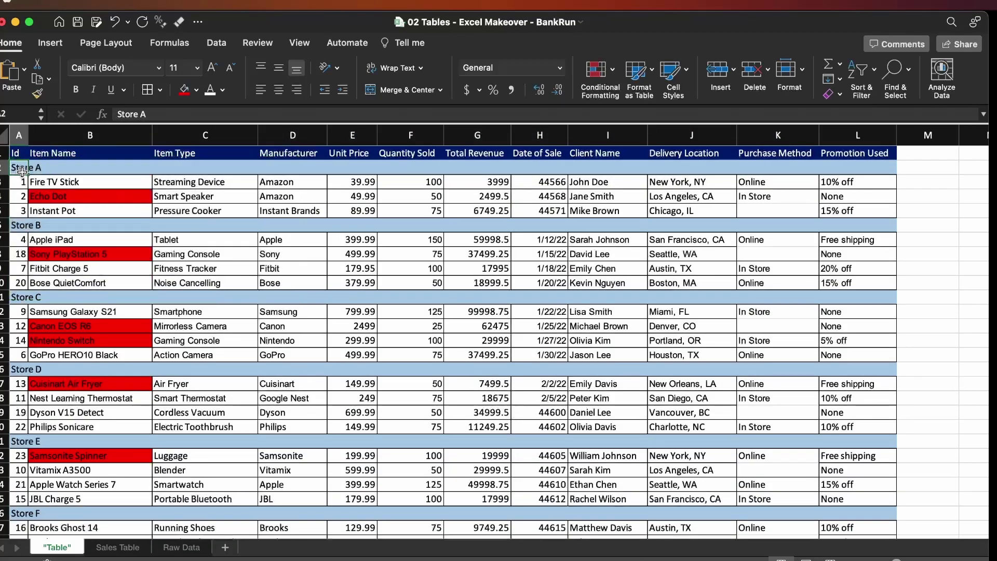
key("shift+space")
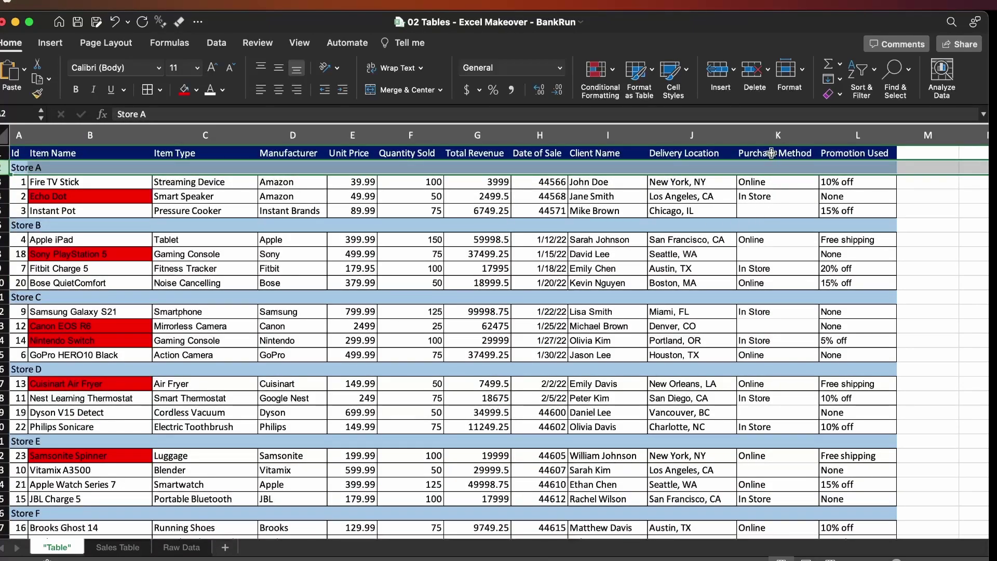
left_click(773, 153)
key("ctrl+space")
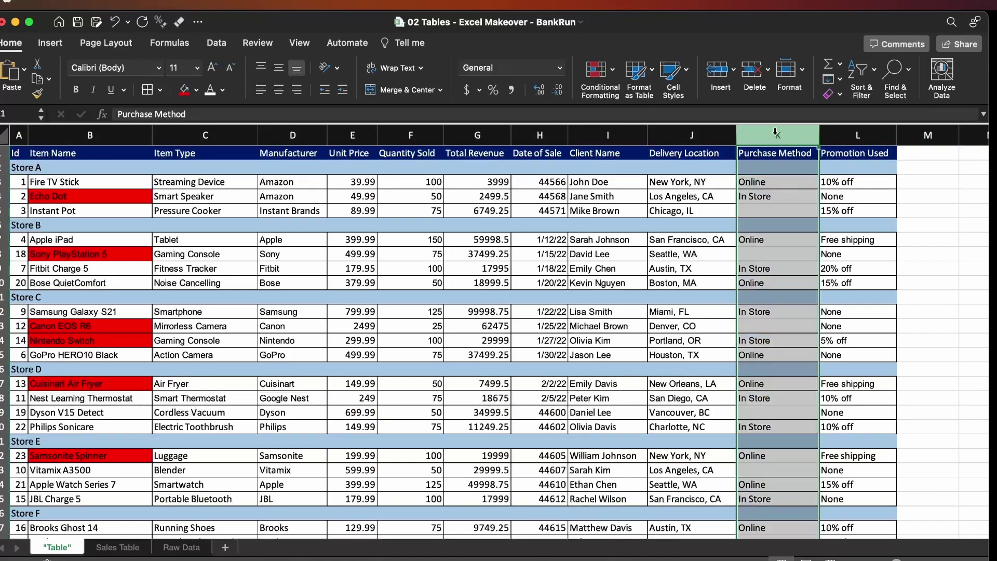
left_click(753, 198)
left_click(771, 211)
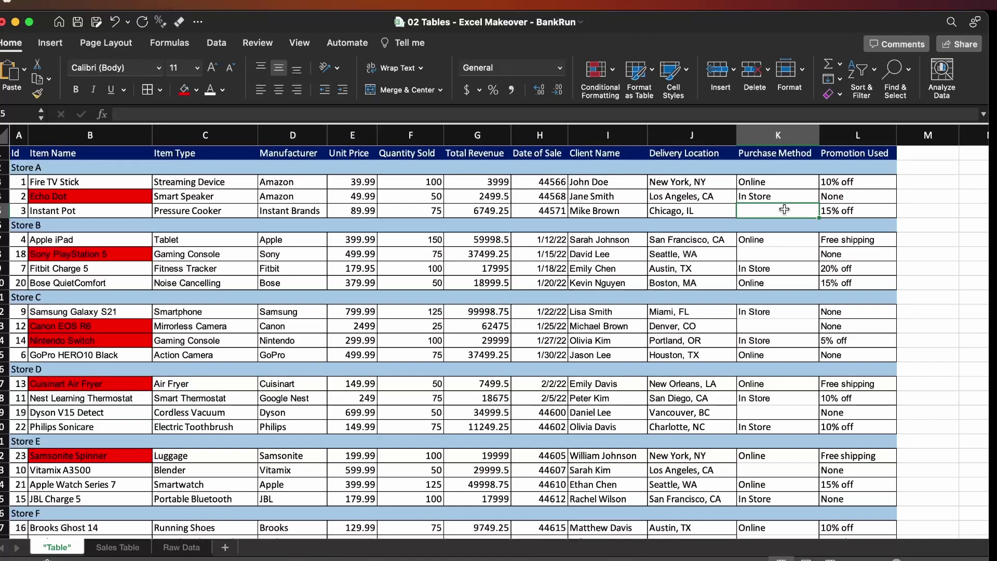
- Check the empty Purchase Method cells and select K3:K30
left_click(753, 253)
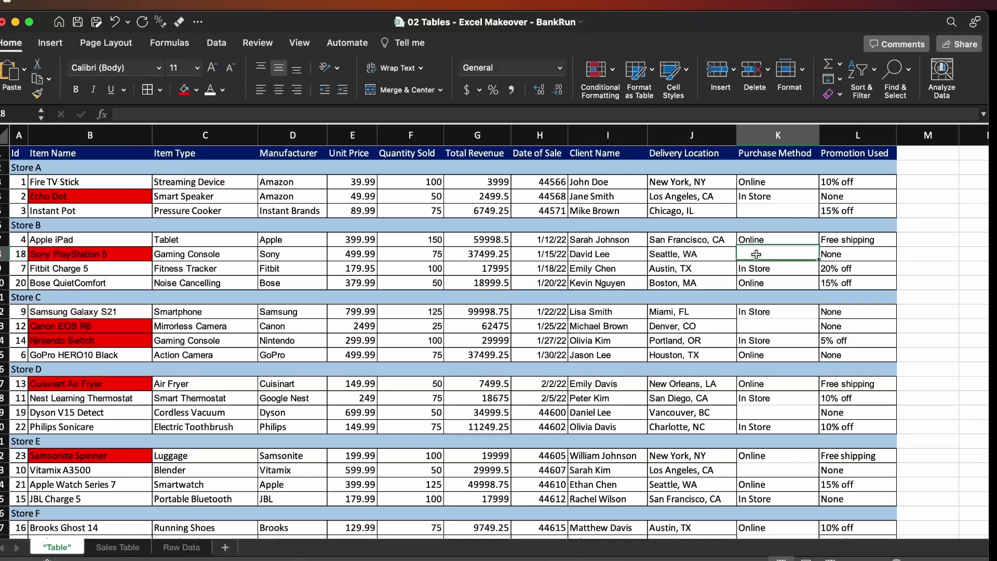
left_click(760, 326)
left_click(772, 410)
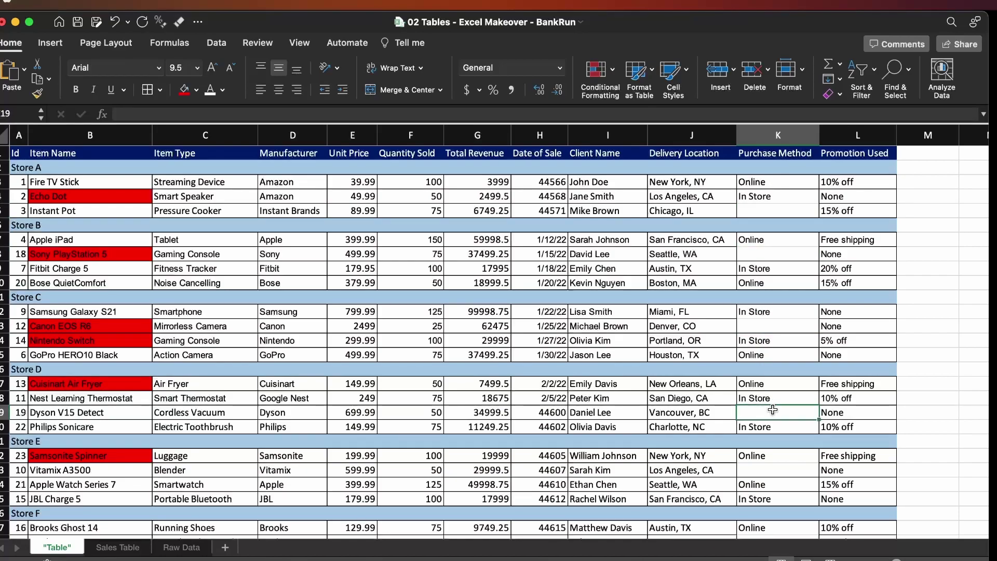
scroll(773, 410, "down", 5)
scroll(772, 410, "up", 5)
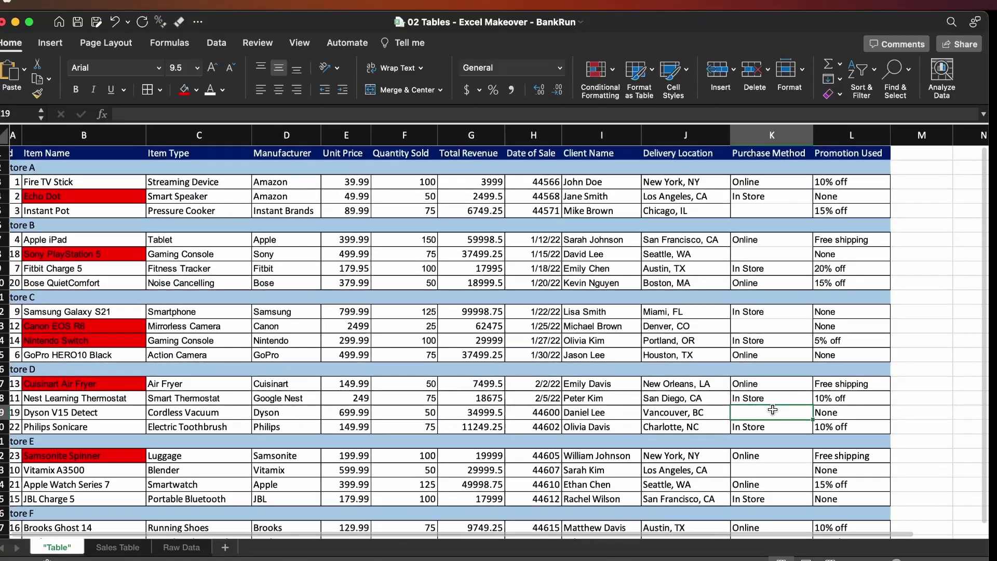
scroll(764, 332, "down", 1)
scroll(752, 166, "up", 1)
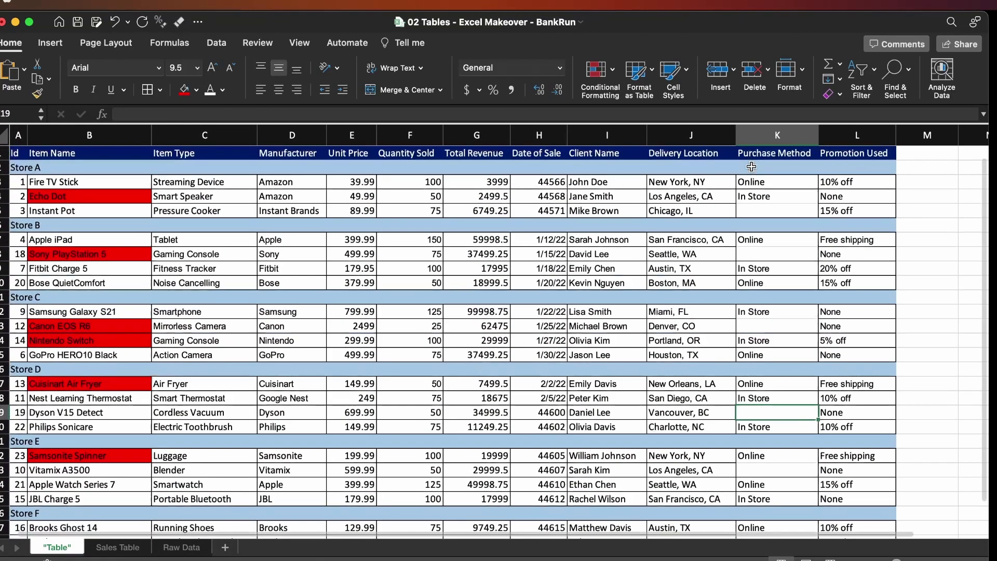
left_click(759, 182)
scroll(760, 189, "down", 1)
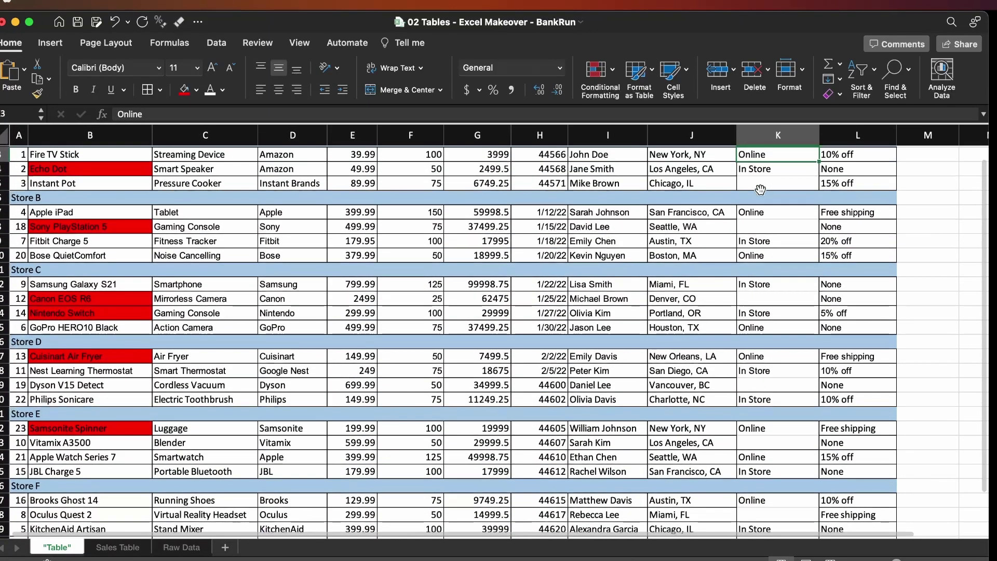
scroll(760, 189, "down", 5)
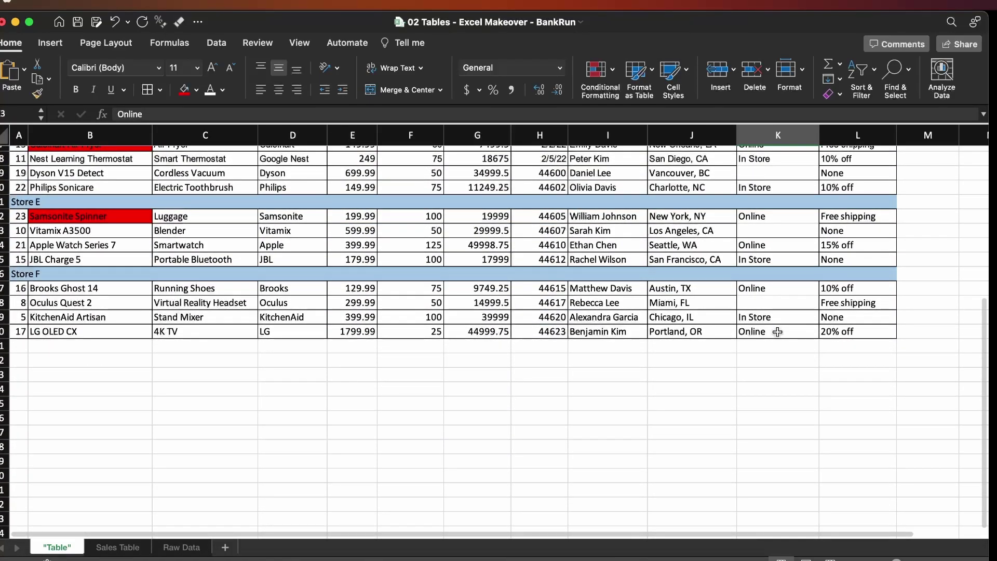
left_click(777, 332, "shift")
scroll(778, 332, "up", 7)
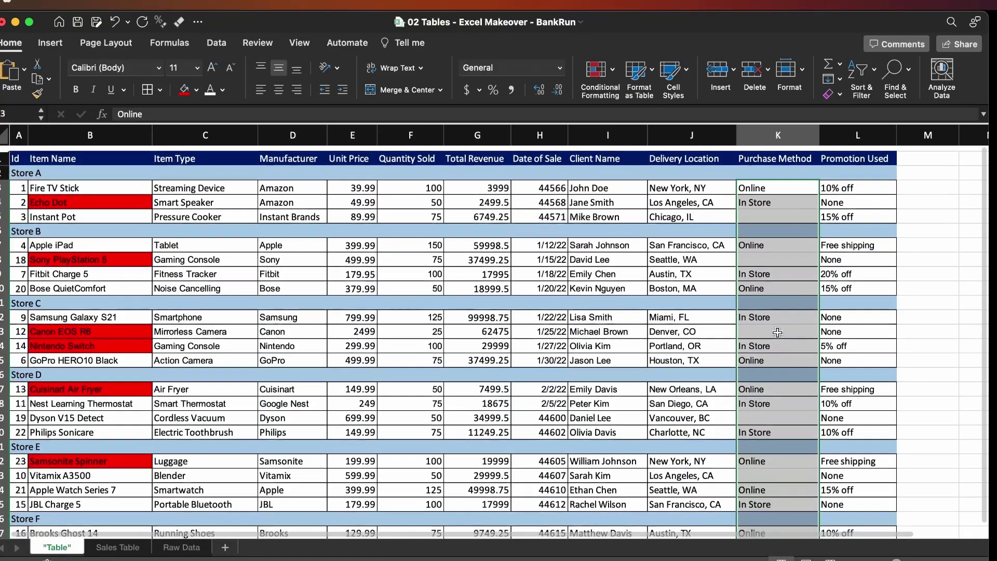
- Select only the blanks via Go To Special and fill each with a formula referencing the cell above
key("ctrl+g")
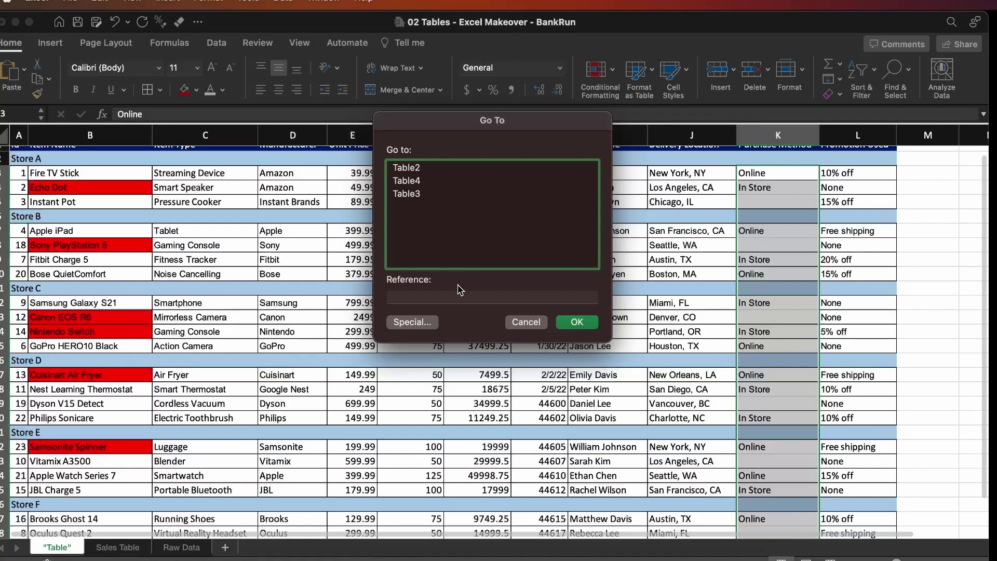
left_click(418, 321)
left_click(409, 203)
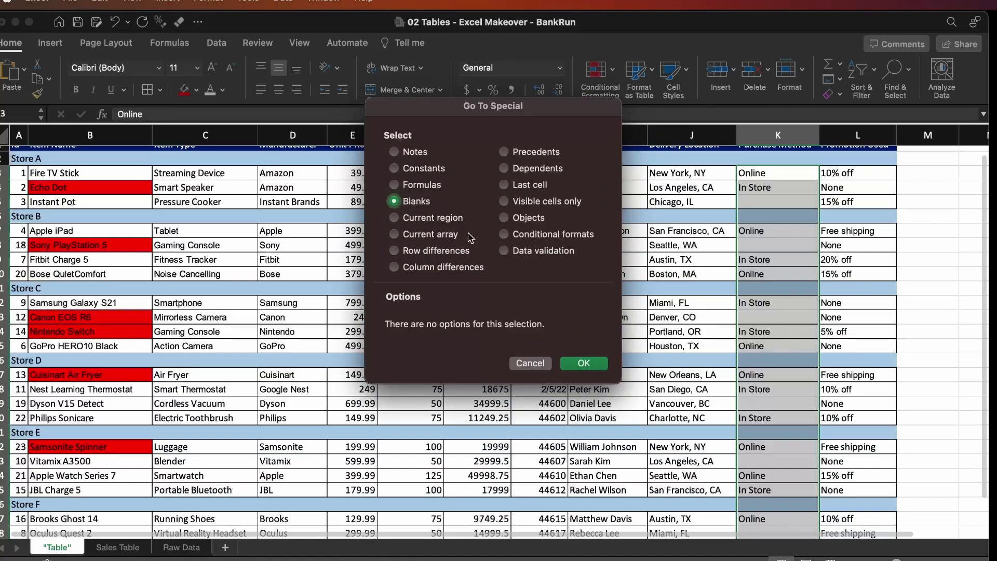
left_click(583, 363)
type("=")
key("Up")
key("ctrl+Return")
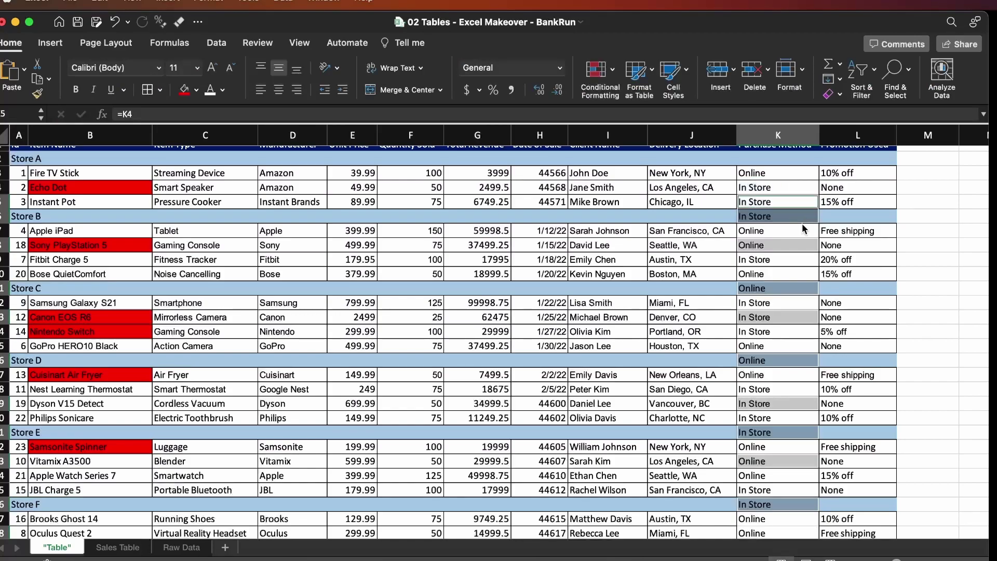
- Clear the Purchase Method values in the Store B to Store F heading rows
key("Delete")
key("Down")
key("Down")
key("Down")
key("Down")
key("Down")
key("Delete")
key("Down")
key("Down")
key("Down")
key("Down")
key("Down")
key("Delete")
key("Down")
key("Down")
key("Down")
key("Down")
key("Down")
key("Down")
key("Down")
key("Down")
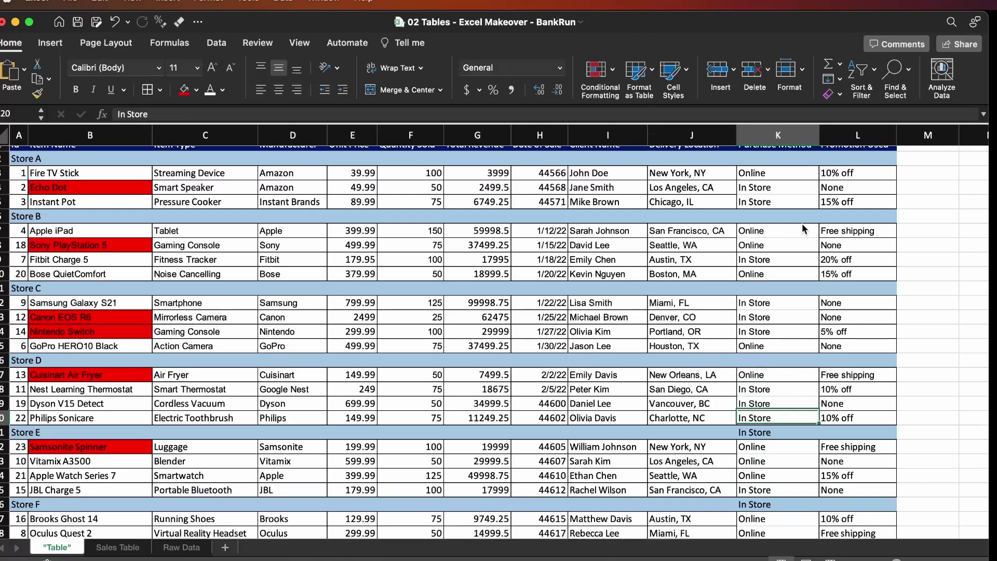
key("Down")
key("Down")
key("Delete")
key("Down")
key("Down")
key("Down")
key("Down")
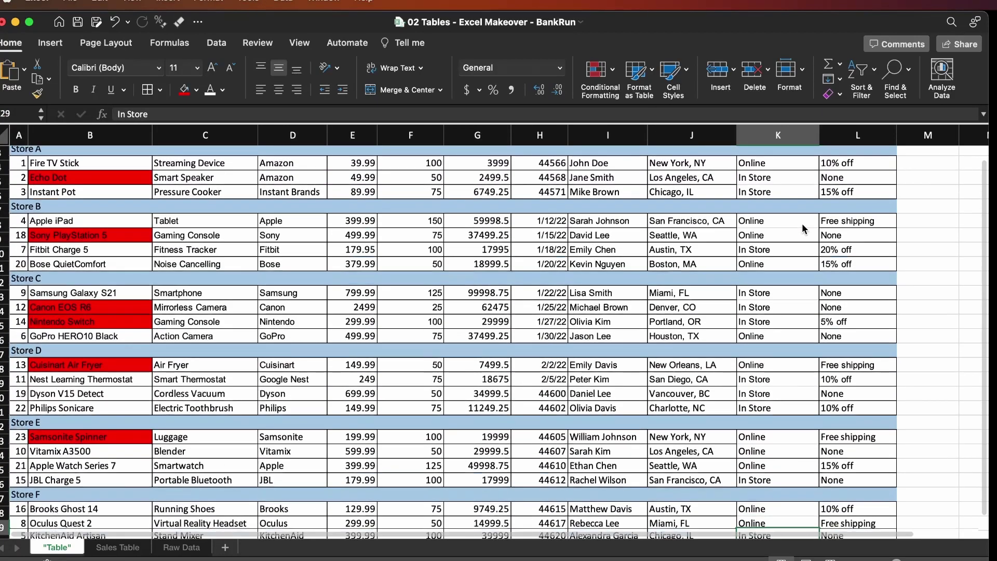
key("Up")
key("Up")
key("Up")
key("Down")
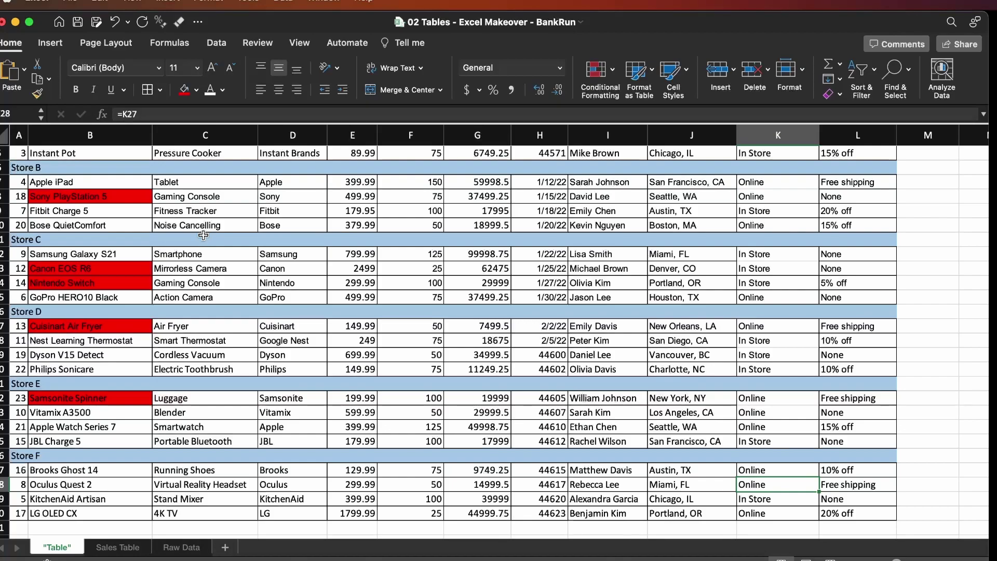
- Copy K10:K29 and paste it back over itself as Values only
key("Down")
key("shift+Up")
key("shift+Up")
key("shift+Up")
key("shift+Up")
key("shift+Up")
key("shift+Up")
key("shift+Up")
key("shift+Up")
key("shift+Up")
key("shift+Up")
key("shift+Up")
key("shift+Up")
key("shift+Up")
key("shift+Up")
key("shift+Up")
key("shift+Up")
key("shift+Up")
key("shift+Up")
key("shift+Up")
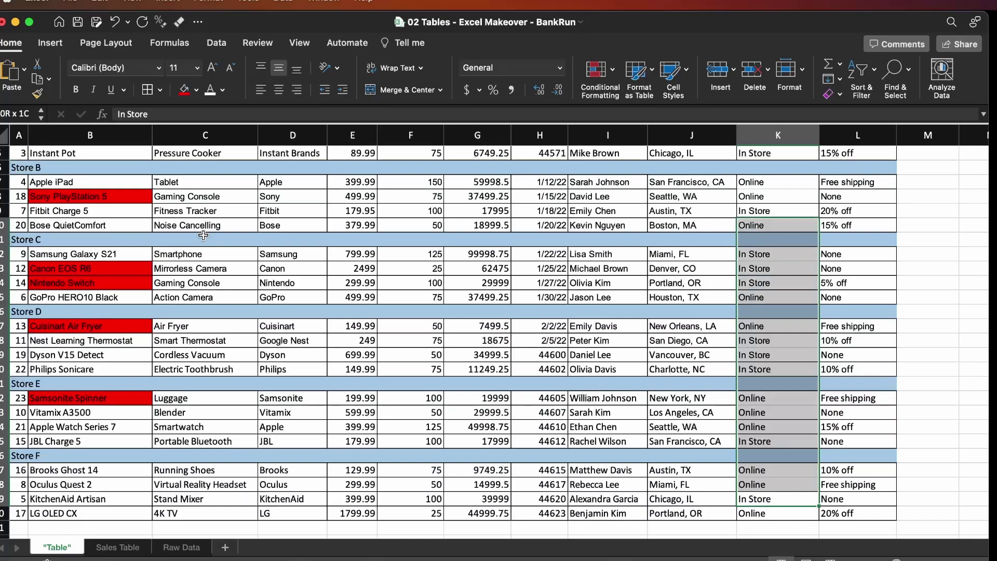
key("cmd+c")
scroll(203, 236, "up", 3)
scroll(205, 239, "down", 10)
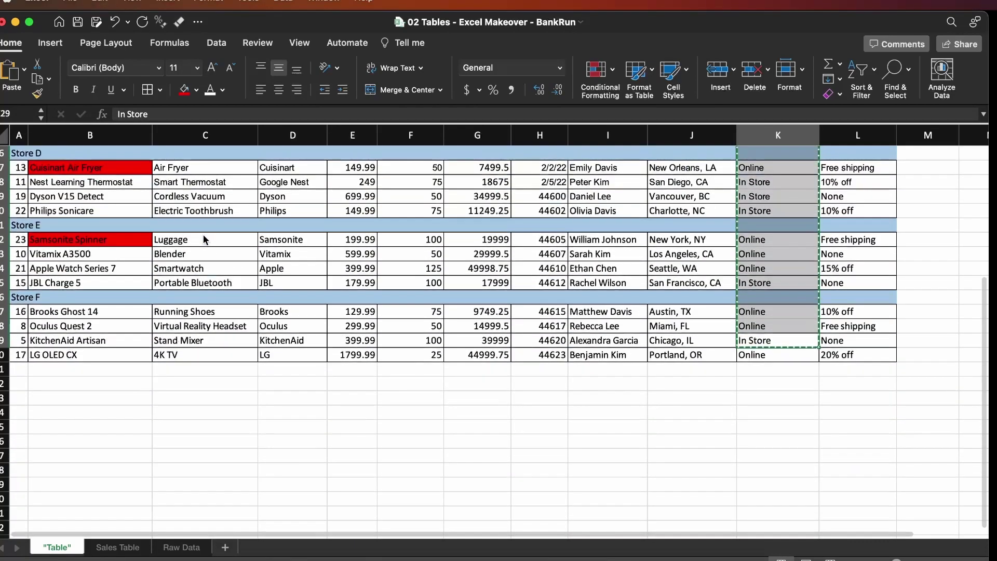
key("ctrl+super+v")
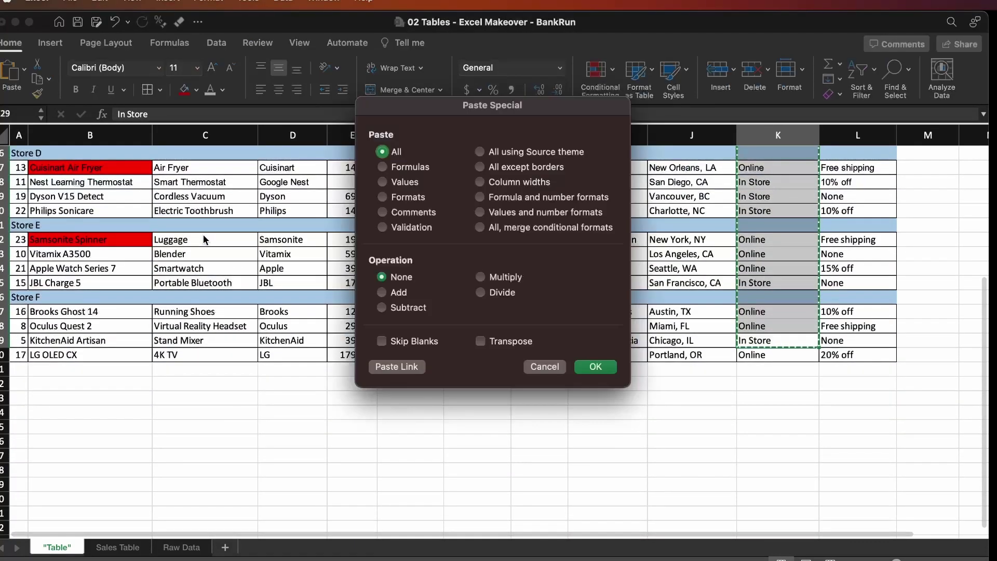
left_click(383, 182)
left_click(597, 367)
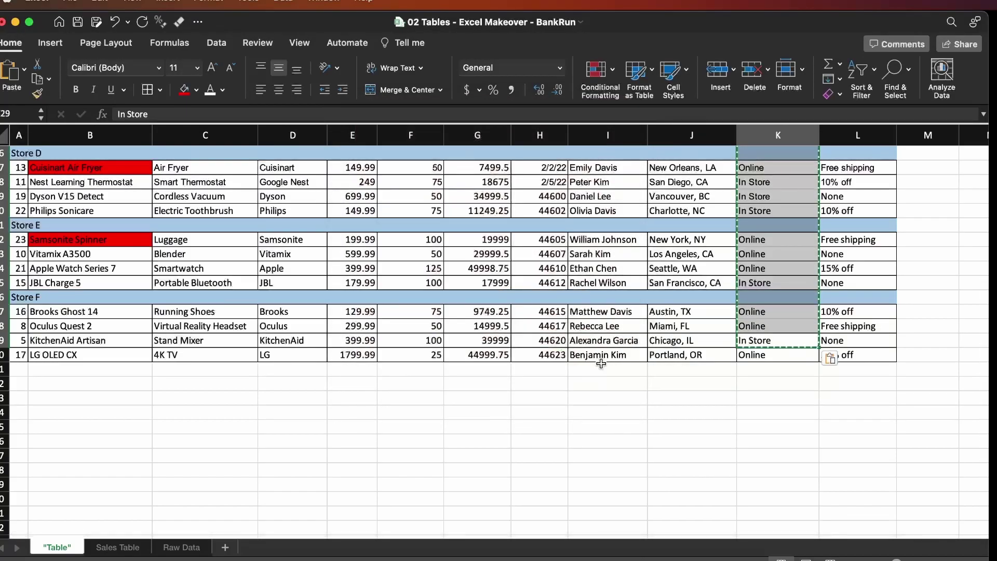
left_click(769, 314)
key("Up")
key("Up")
key("Up")
key("Up")
key("Up")
key("Up")
key("Up")
key("Up")
key("Up")
key("Up")
key("Up")
key("Up")
key("Up")
key("Up")
key("Up")
key("Up")
key("Up")
key("Up")
key("Up")
key("Up")
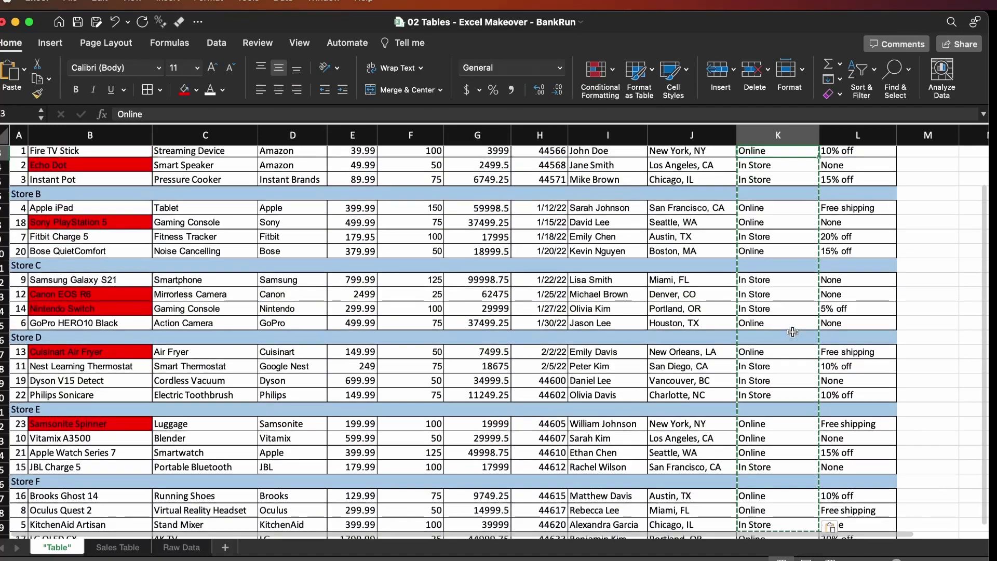
key("Up")
key("Up")
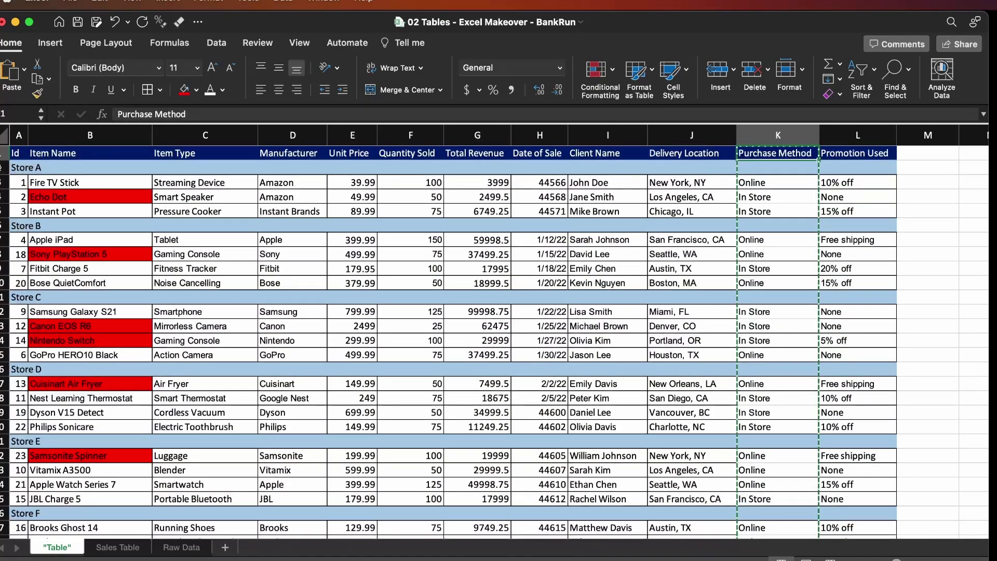
left_click(4, 167)
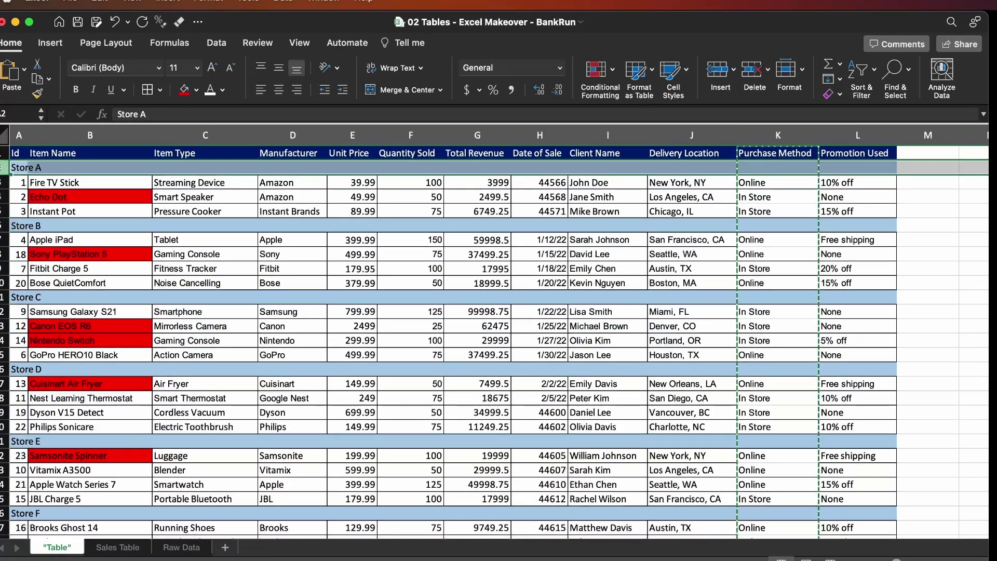
left_click(4, 226)
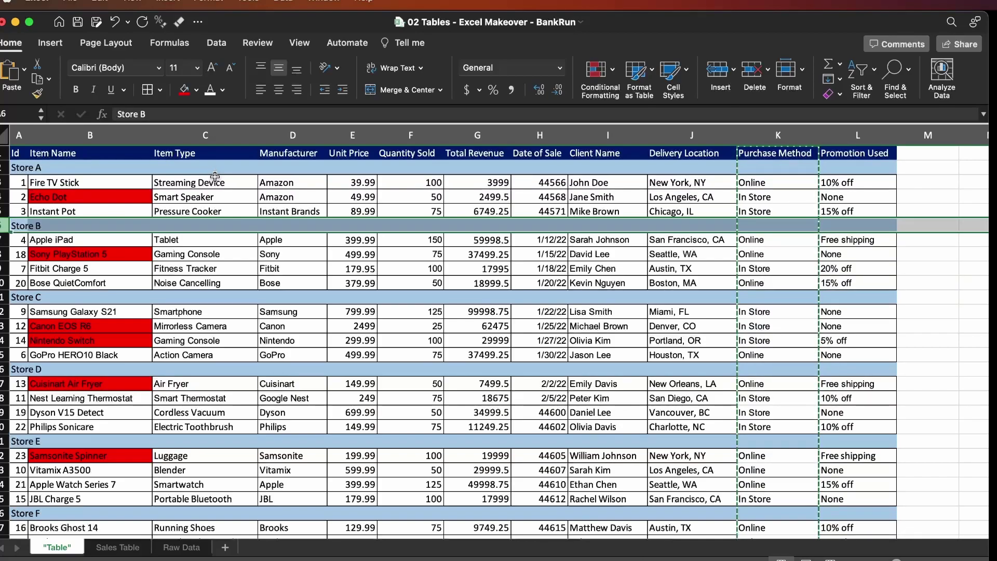
- Insert a 'Store Name' column at C and label the three Store A items
left_click(216, 135)
key("super+shift+equal")
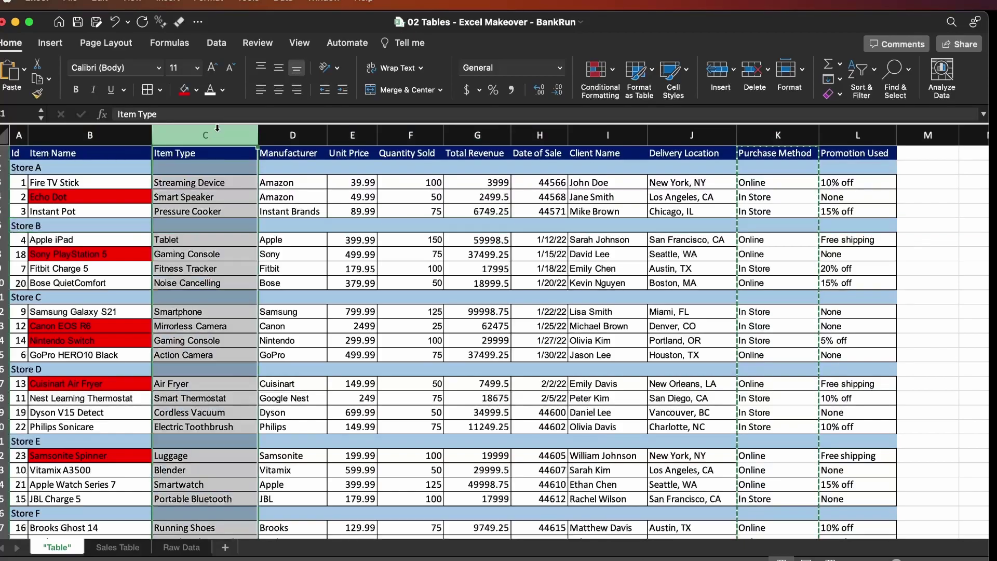
type("Store Name")
key("Return")
type("Store A")
key("Return")
type("Store A")
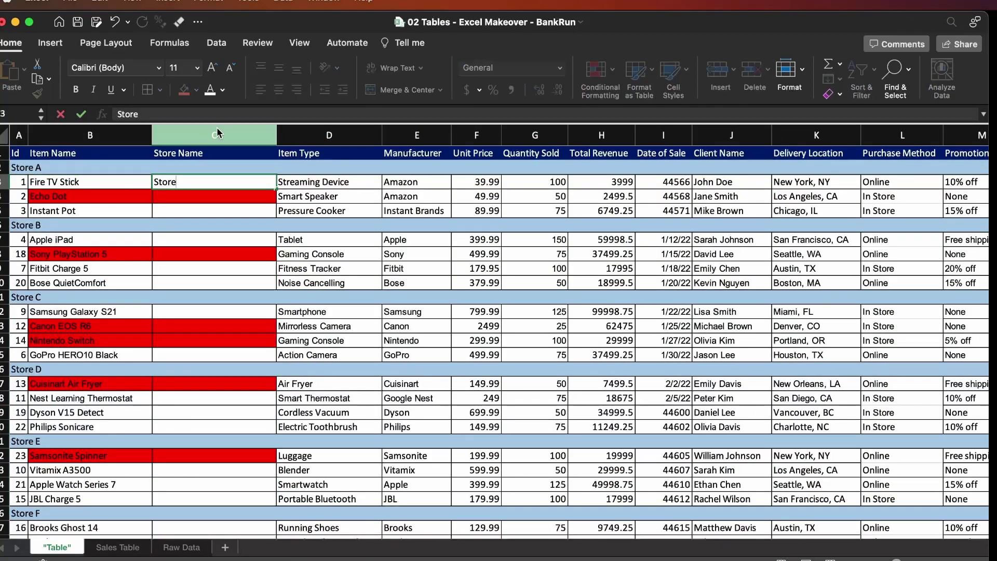
key("Return")
type("Store A")
key("Return")
key("Return")
key("Return")
- Enter 'Store B' beside each of the four Store B items
key("Up")
type("Store B")
key("Return")
type("Store B")
key("Return")
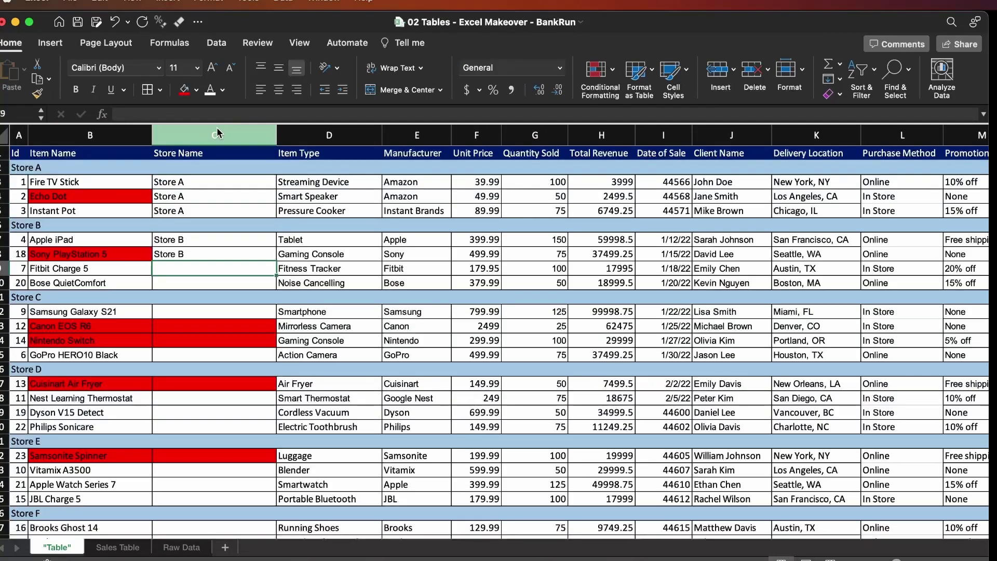
type("Store B")
key("Return")
type("Store B")
key("Return")
- Fill 'Store C', 'Store D', 'Store E' and 'Store F' beside their items
key("Down")
key("shift+Down")
key("shift+Down")
key("shift+Down")
type("Store C")
key("ctrl+Return")
key("Down")
key("Down")
key("Down")
key("Down")
key("Down")
type("Store D")
key("Return")
key("Up")
key("shift+Down")
key("shift+Down")
key("shift+Down")
key("ctrl+d")
key("Down")
key("Down")
key("Down")
key("Down")
key("Down")
type("Store E")
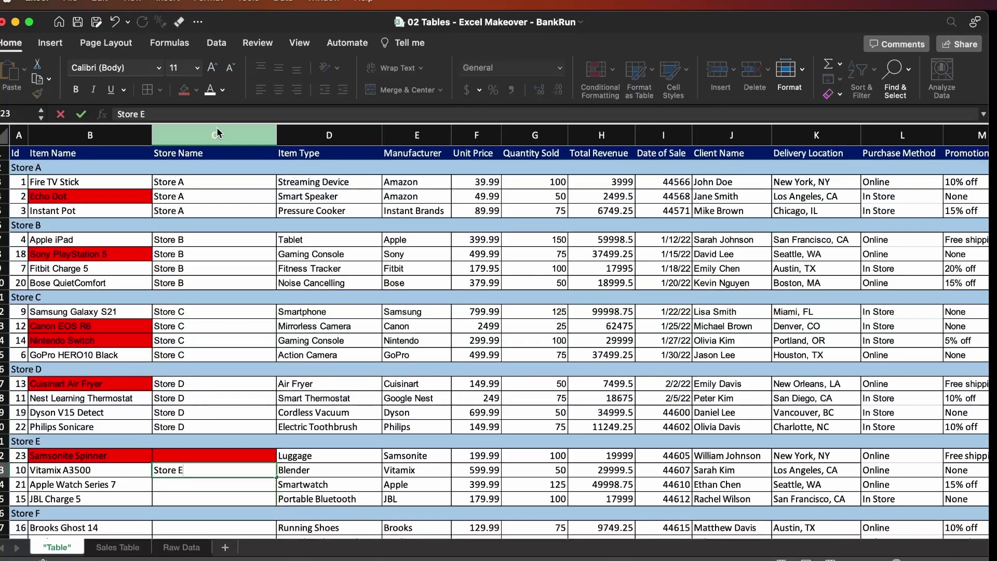
key("shift+Down")
key("shift+Down")
key("ctrl+d")
key("shift+Down")
key("ctrl+d")
key("Down")
key("Down")
key("Down")
key("shift+Down")
key("shift+Down")
key("shift+Down")
type("Store F")
key("ctrl+Return")
key("Up")
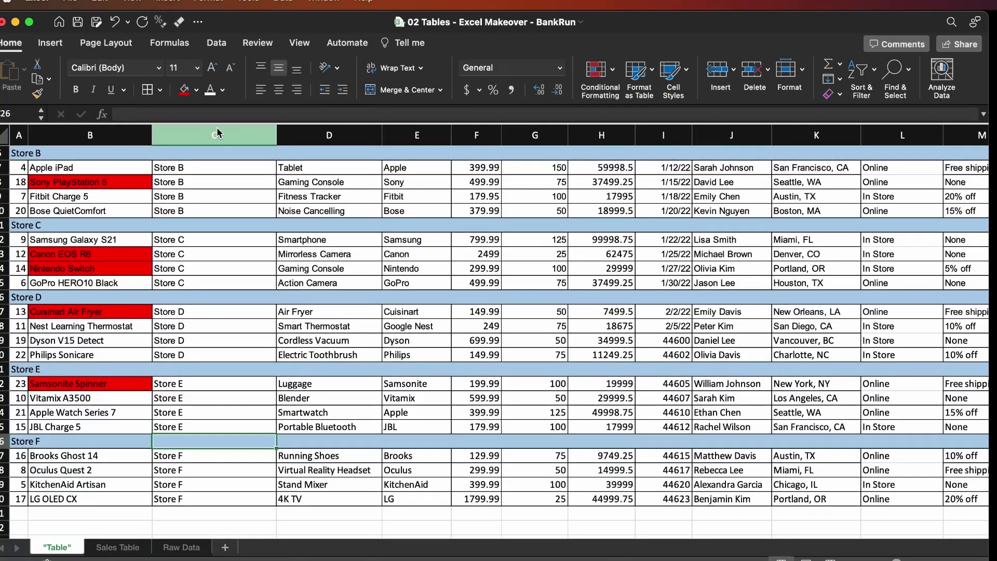
- Select the Store A–F group rows together and delete them
key("shift+space")
left_click(3, 369, "ctrl")
left_click(2, 297, "ctrl")
left_click(2, 225, "ctrl")
scroll(3, 260, "up", 3)
left_click(2, 225, "ctrl")
left_click(3, 167, "ctrl")
key("ctrl+minus")
scroll(311, 312, "up", 1)
left_click(326, 216)
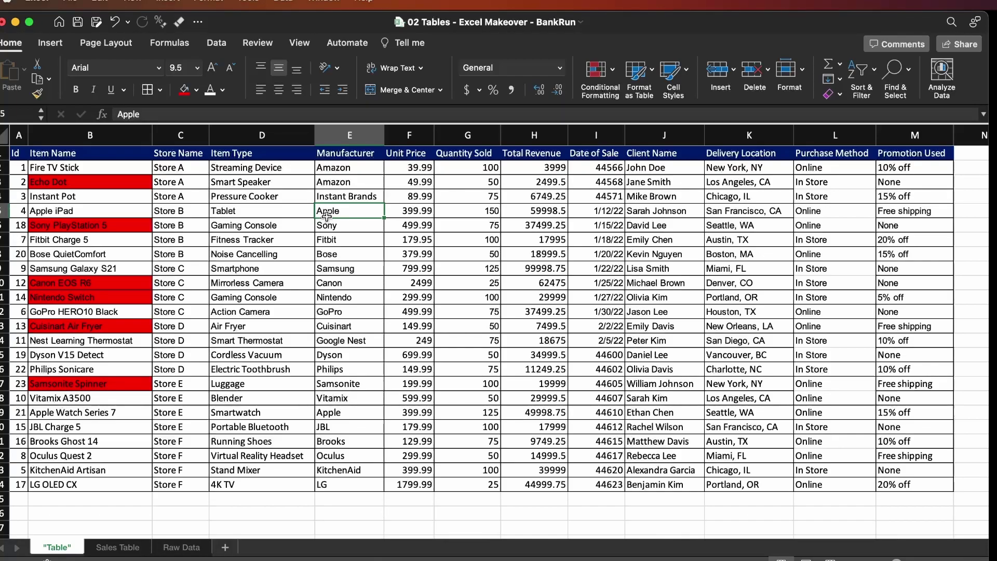
key("super+a")
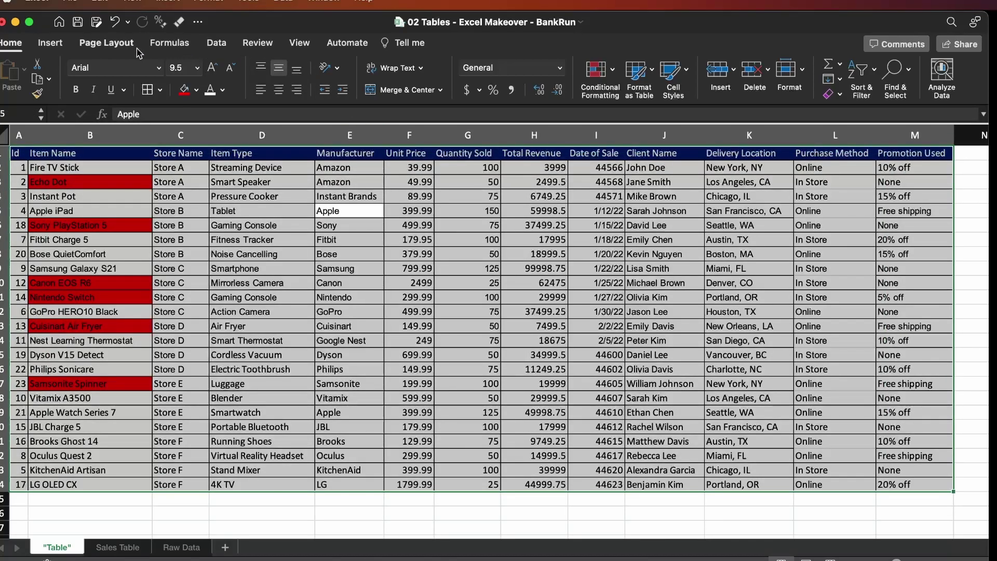
- Convert A1:M24 into a table with 'My table has headers' ticked
left_click(52, 45)
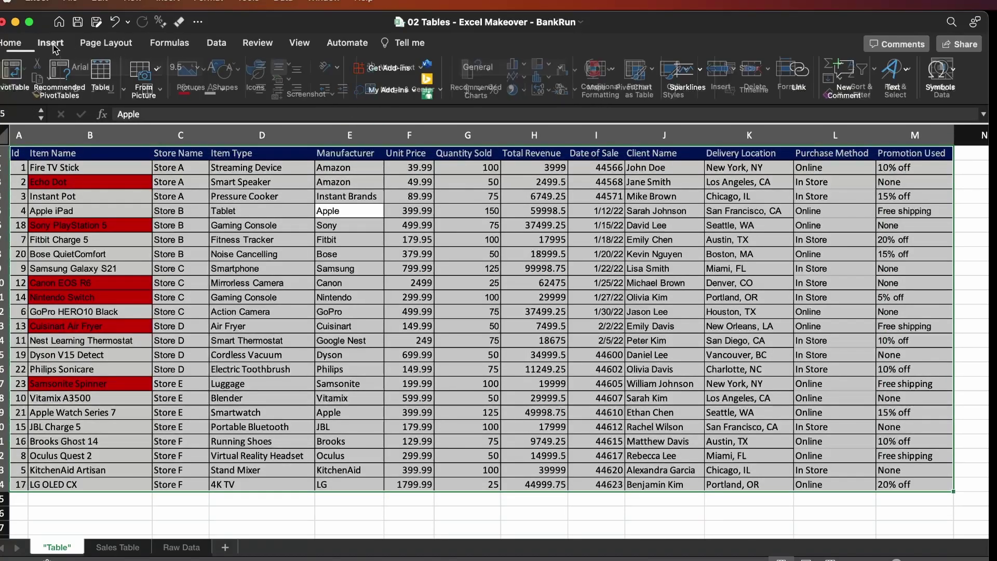
left_click(102, 73)
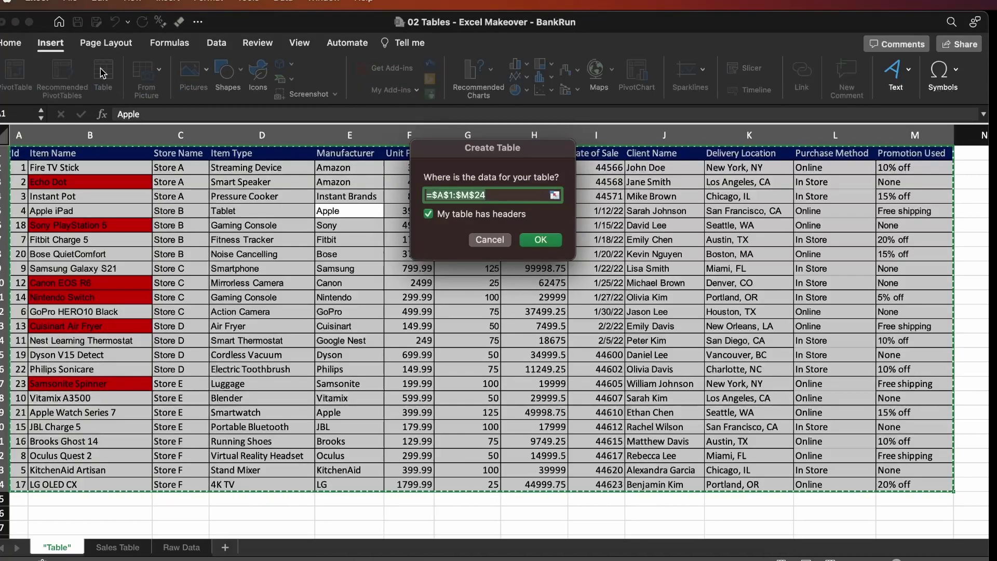
key("Escape")
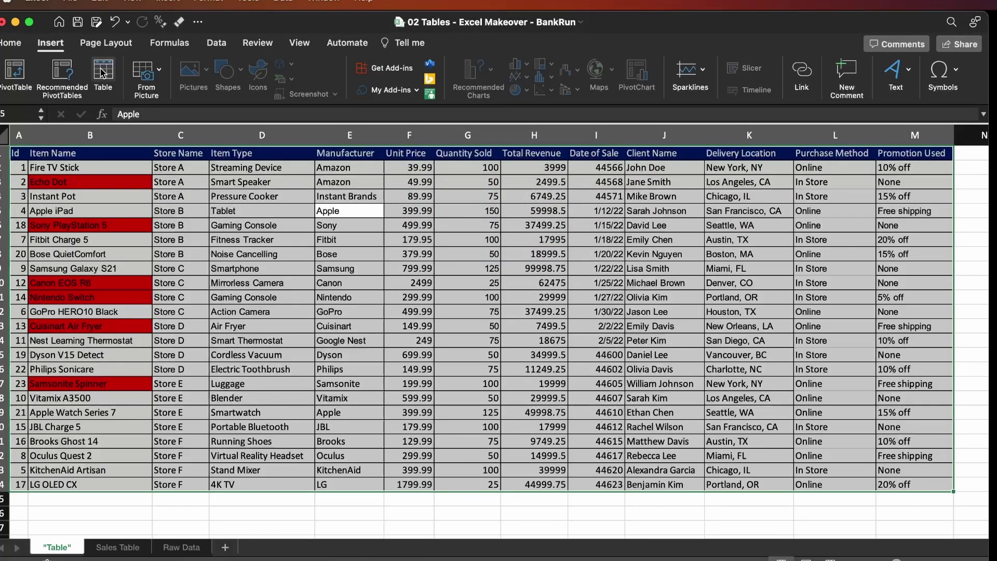
left_click(102, 72)
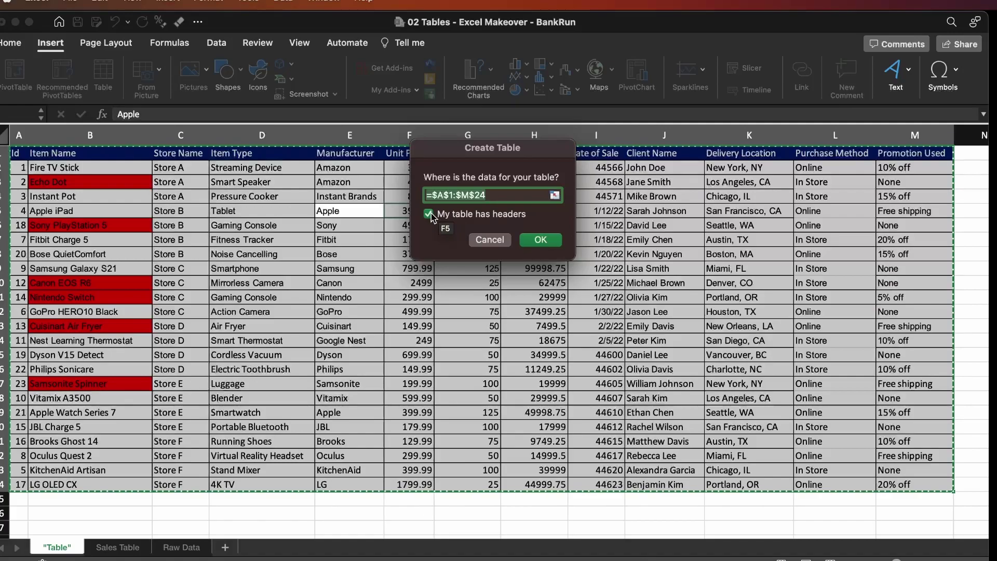
left_click(541, 240)
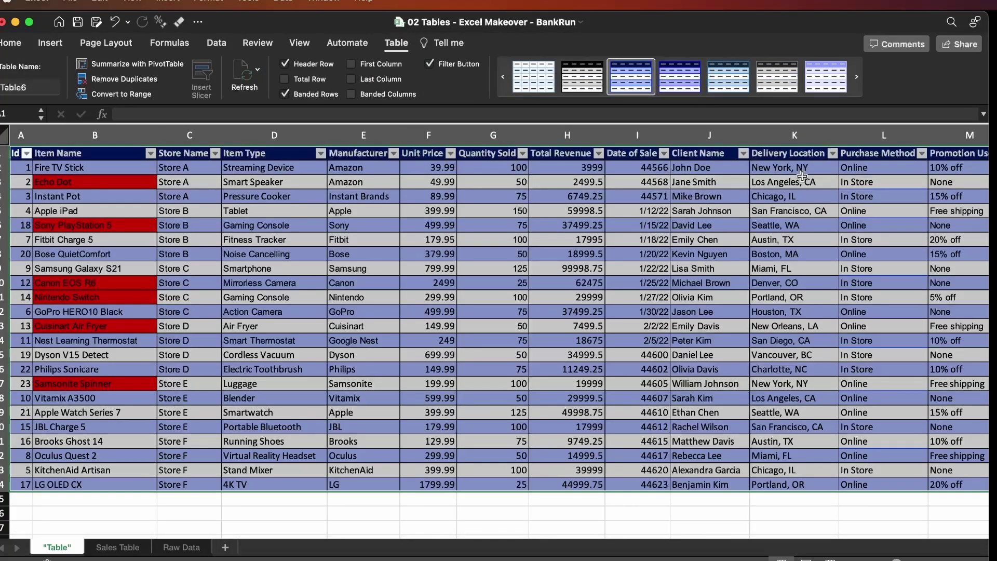
- Apply the last gallery style to Table6: navy header with light lavender banded rows
left_click(821, 77)
left_click(412, 258)
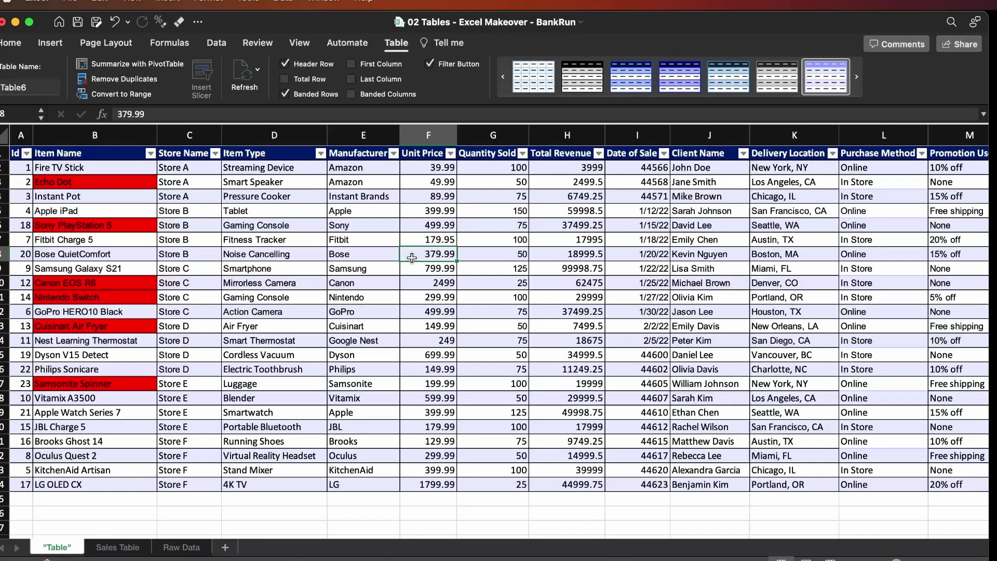
scroll(412, 258, "down", 3)
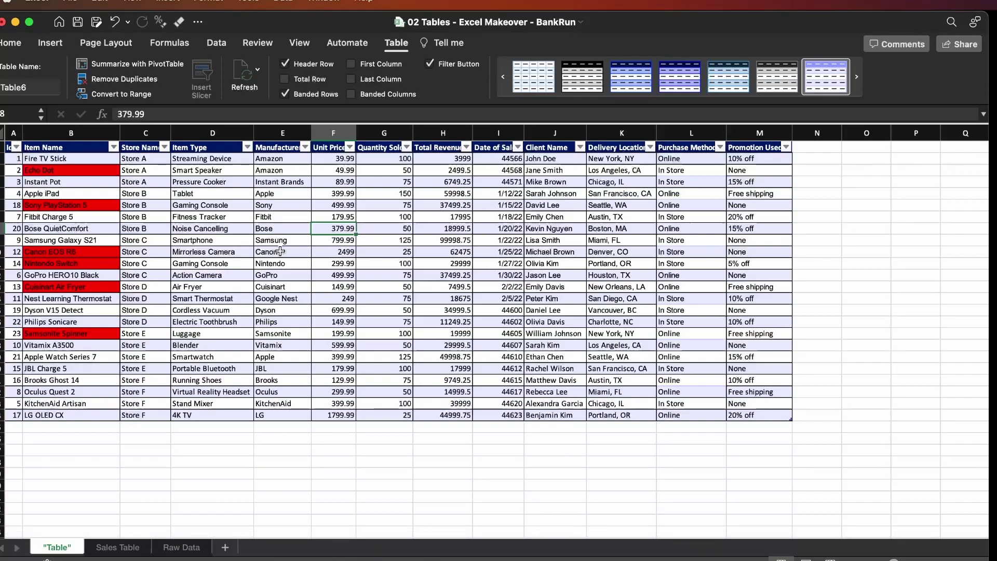
key("Left")
key("Left")
key("Left")
key("Left")
key("Left")
key("Up")
key("Up")
key("Up")
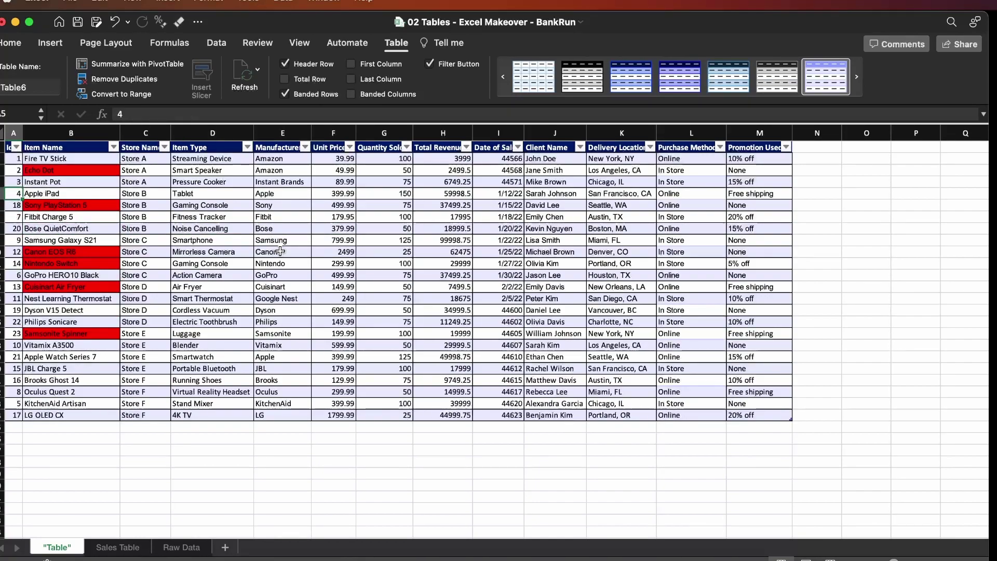
key("Right")
key("Up")
key("Up")
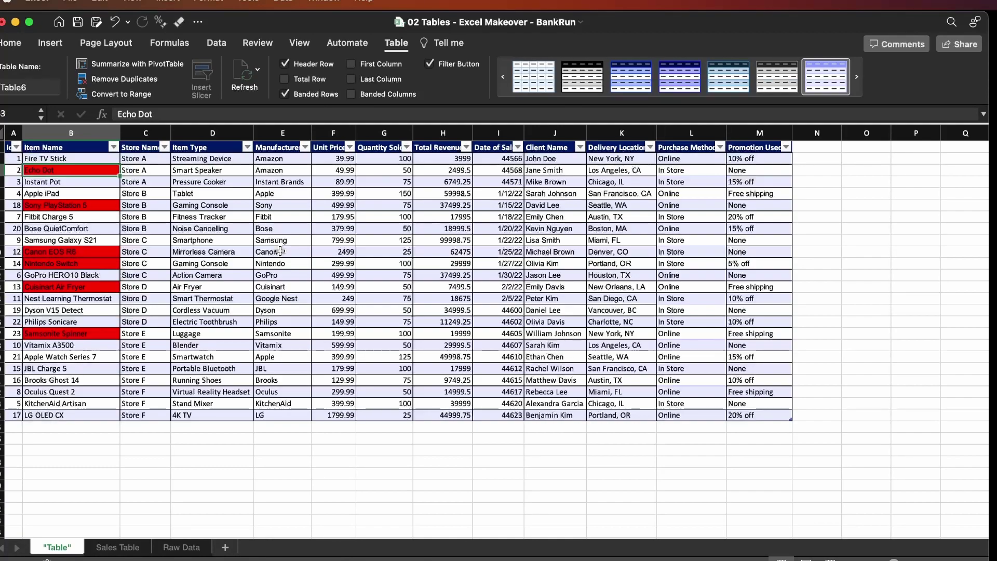
- Add an 'In Stock' header in N1 to extend the table
key("Right")
key("Right")
key("Right")
key("Right")
key("Right")
key("Right")
key("Right")
key("Right")
key("Right")
key("Right")
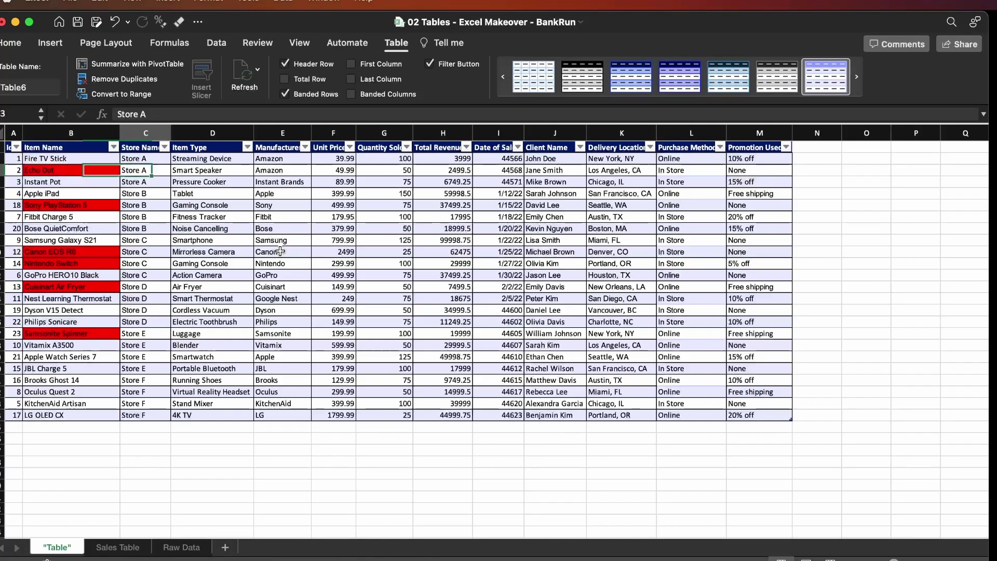
key("Right")
key("Right")
key("Up")
key("Up")
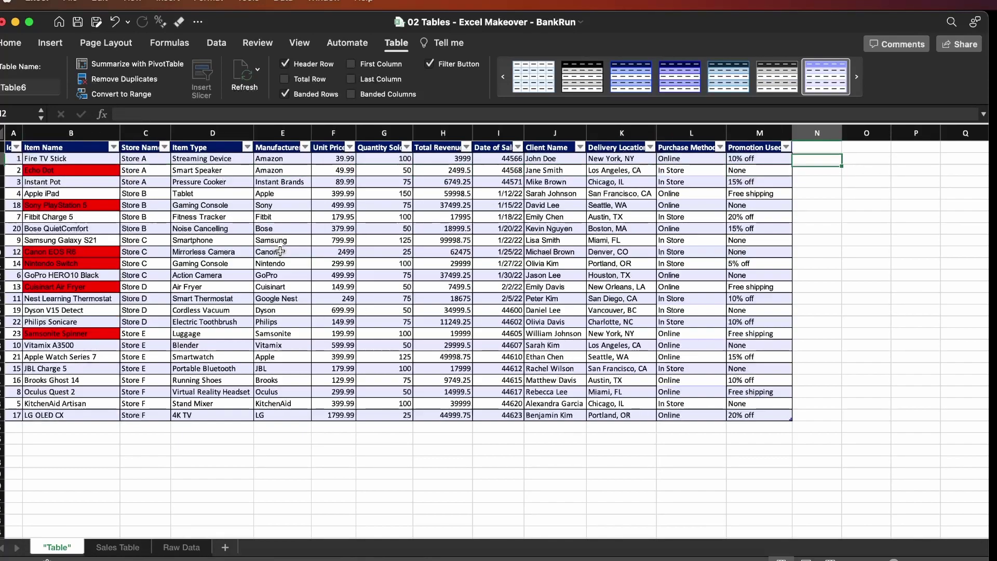
type("In Stock")
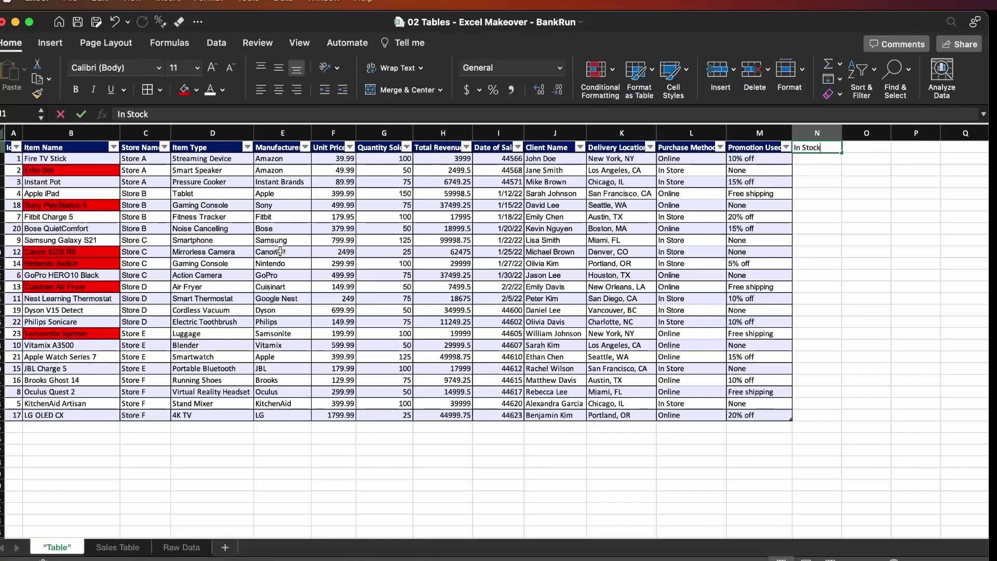
key("Return")
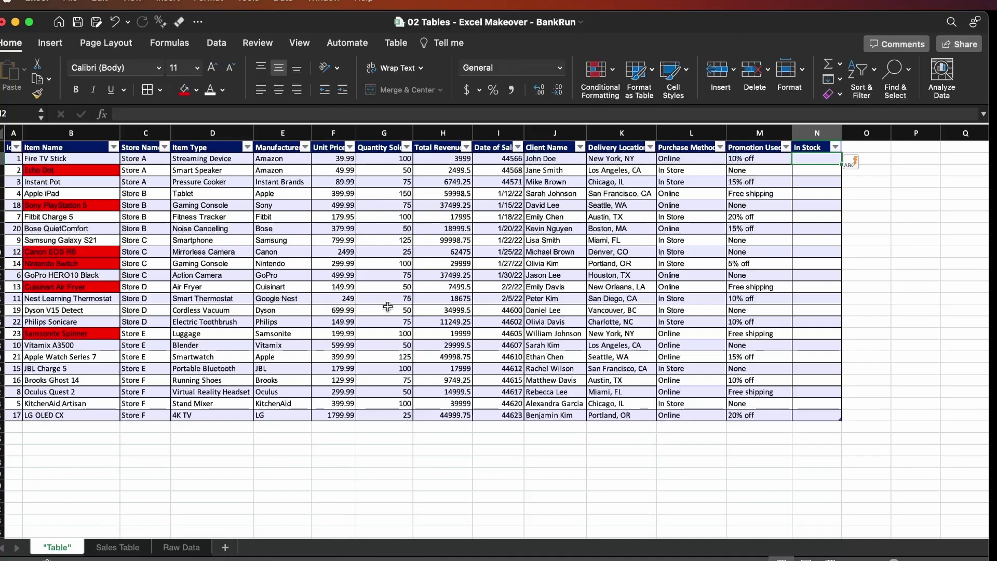
- Fill every In Stock cell with TRUE
mouse_move(858, 171)
type("TRUE")
key("Return")
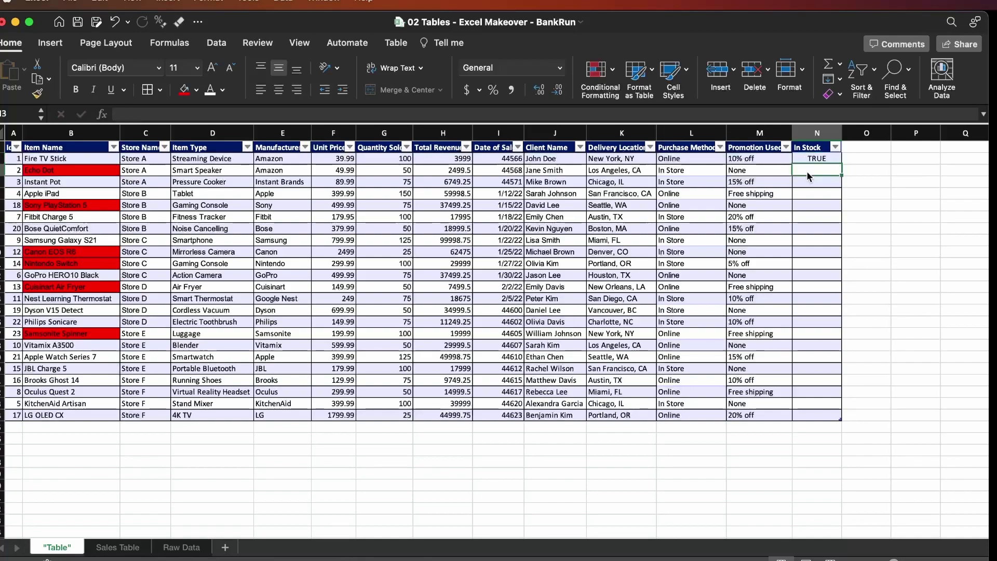
key("Up")
key("ctrl+shift+Down")
key("ctrl+d")
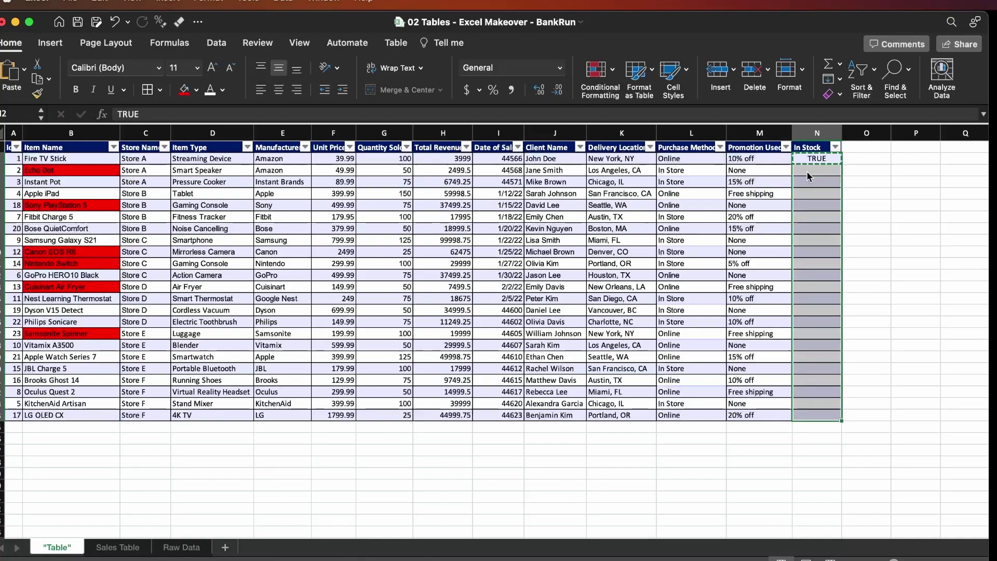
- Set In Stock to FALSE for Echo Dot and Sony PlayStation 5
left_click(808, 173)
type("FALSE")
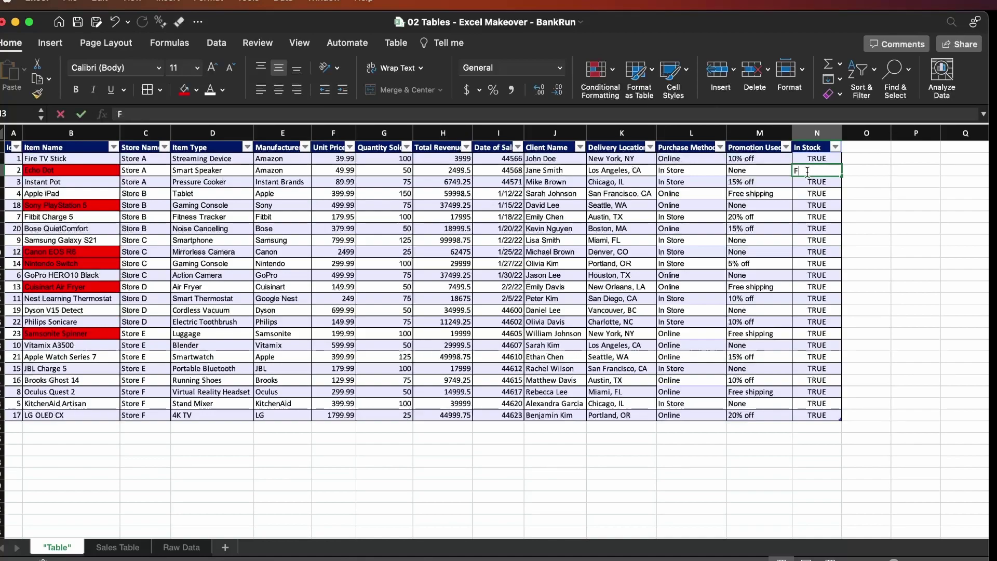
key("Return")
key("Return")
key("Down")
type("FALSE")
key("Return")
key("Up")
key("ctrl+c")
- Paste FALSE for Canon EOS R6, Nintendo Switch, Cuisinart Air Fryer and Samsonite Spinner, then select the item names
key("Down")
key("Down")
key("Down")
key("Down")
key("shift+Down")
key("ctrl+v")
key("Down")
key("Down")
key("Down")
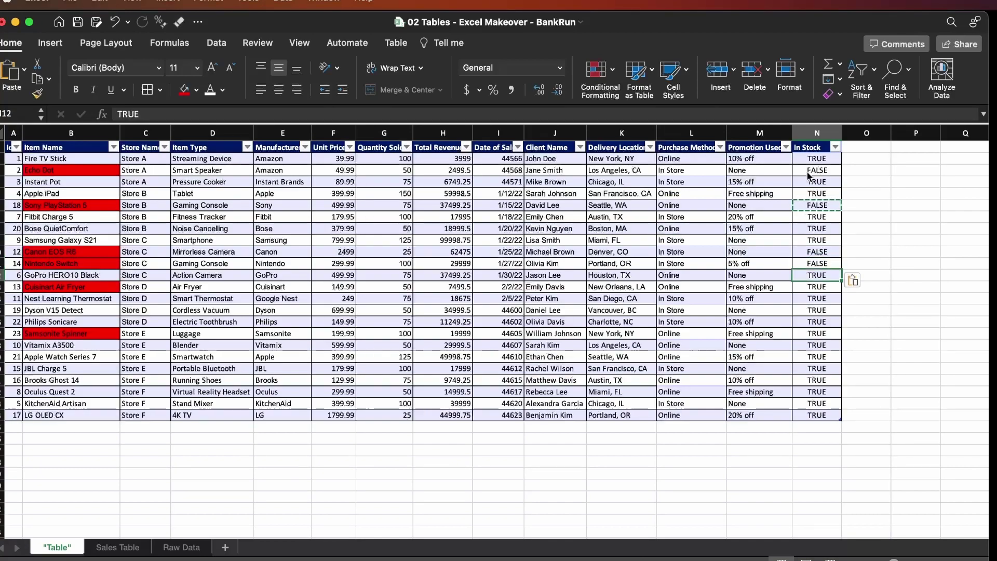
key("ctrl+v")
key("Down")
key("Down")
key("Down")
key("Down")
key("ctrl+v")
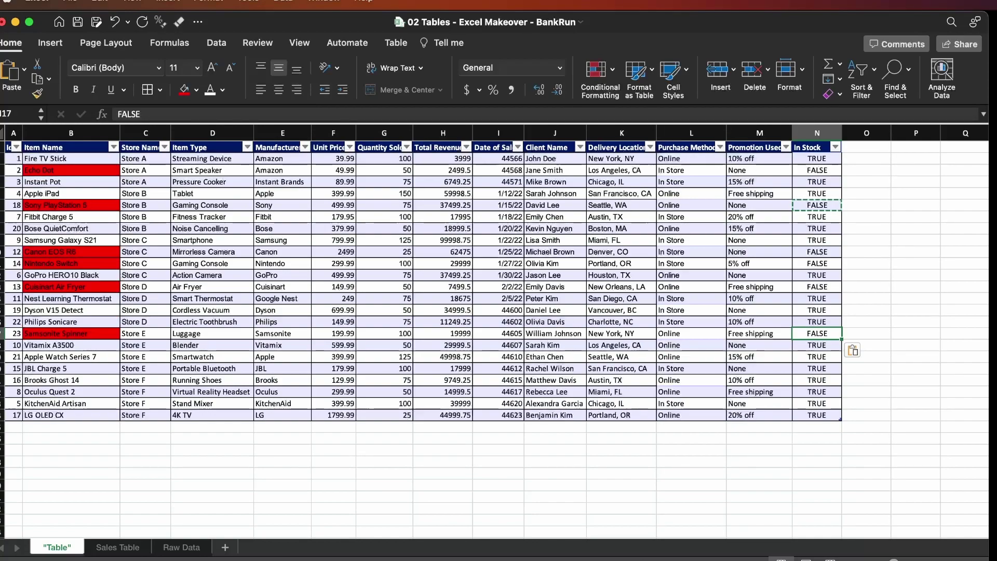
left_click(53, 160)
key("ctrl+shift+Down")
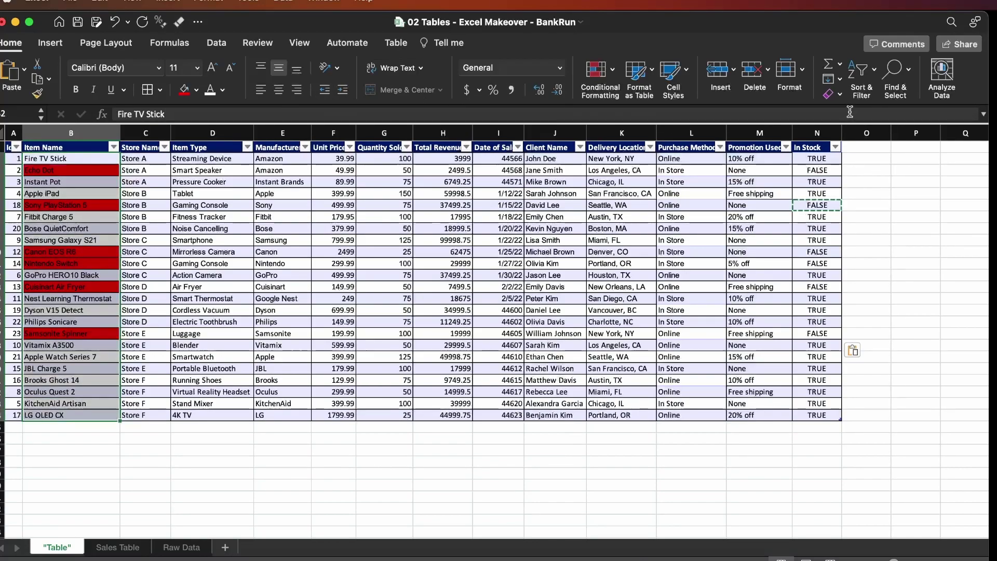
- Clear the red fill formatting from the selected item names
left_click(840, 95)
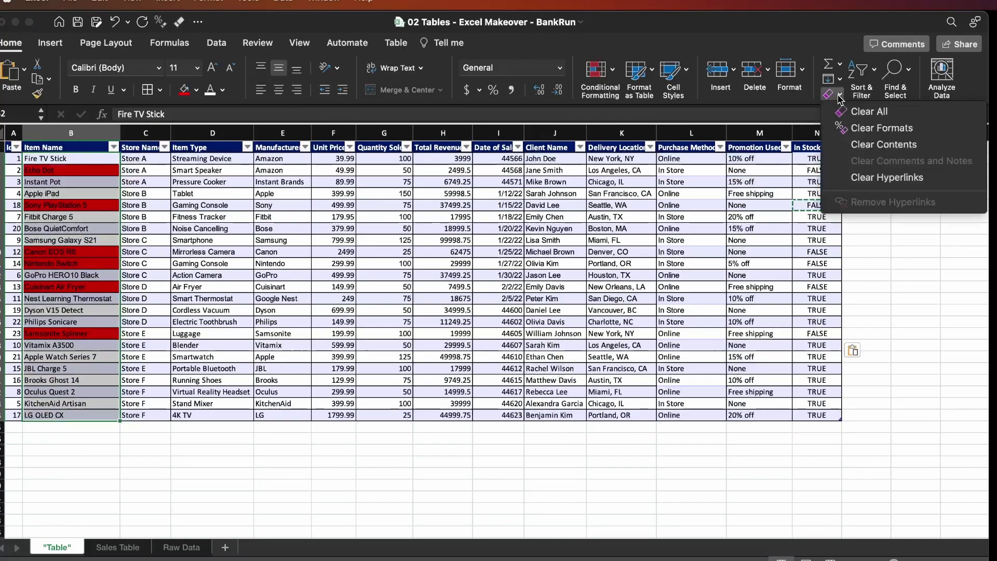
left_click(858, 127)
left_click(306, 276)
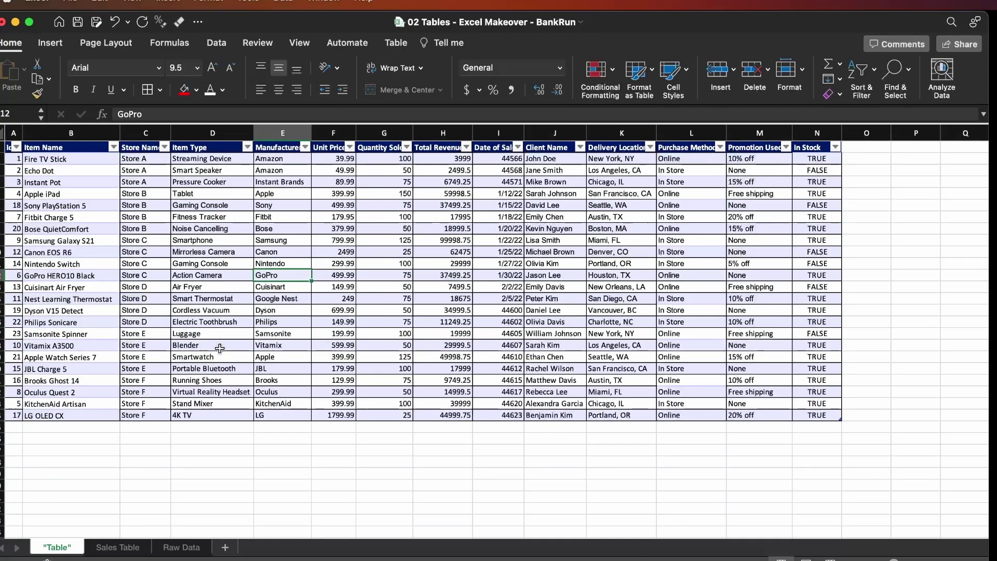
left_click(511, 298)
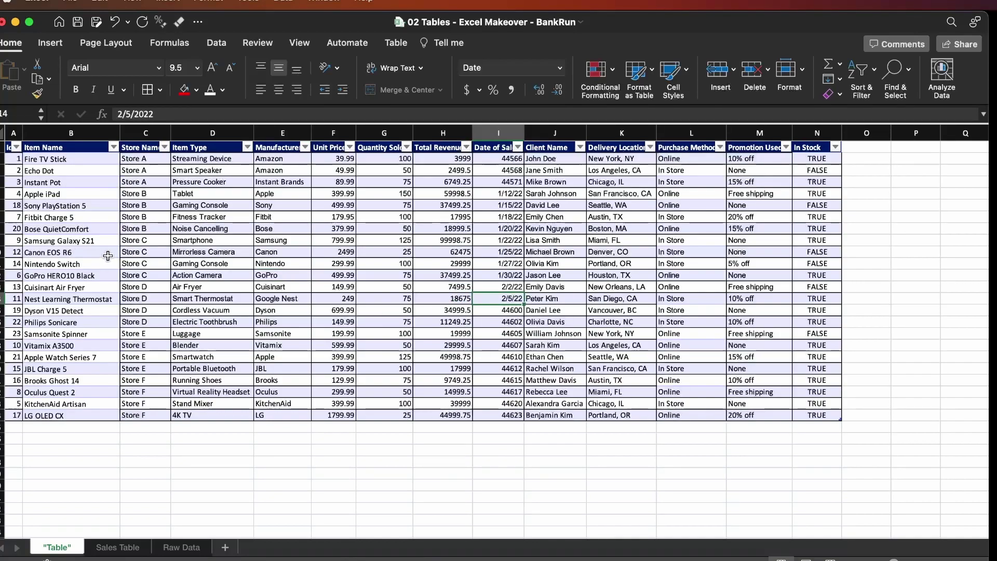
- Apply All Borders to every cell of the table
key("super+a")
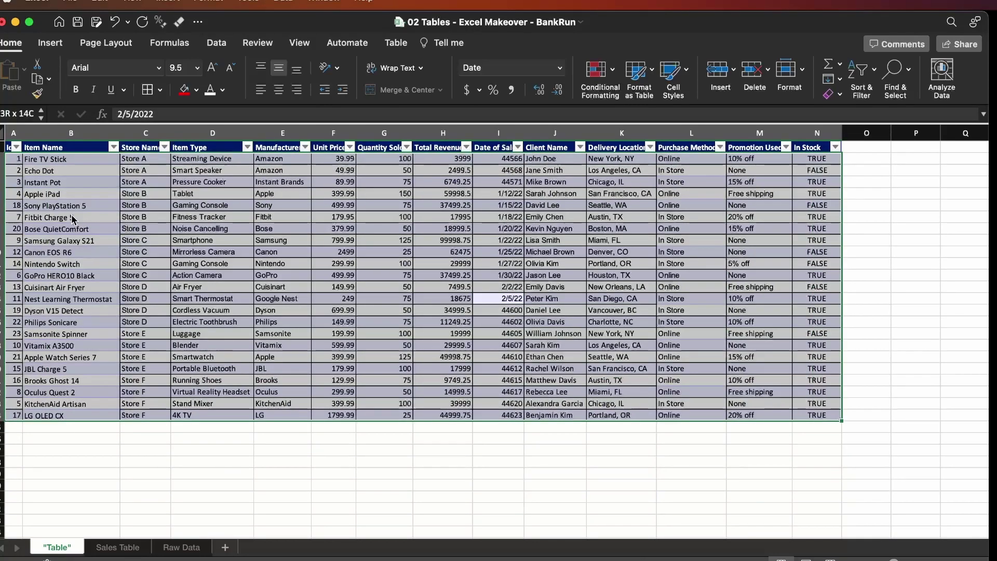
left_click(160, 94)
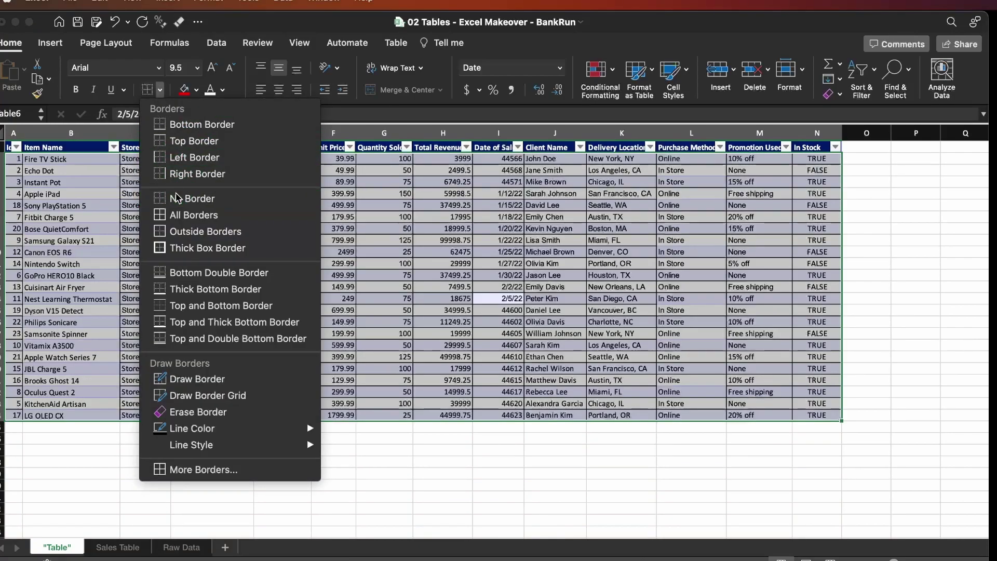
left_click(219, 204)
left_click(239, 217)
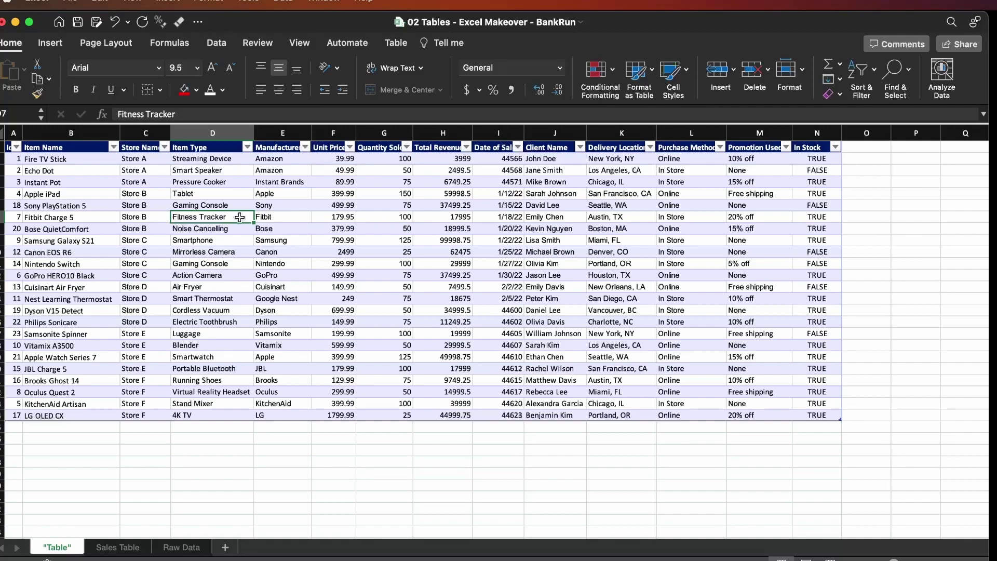
key("Left")
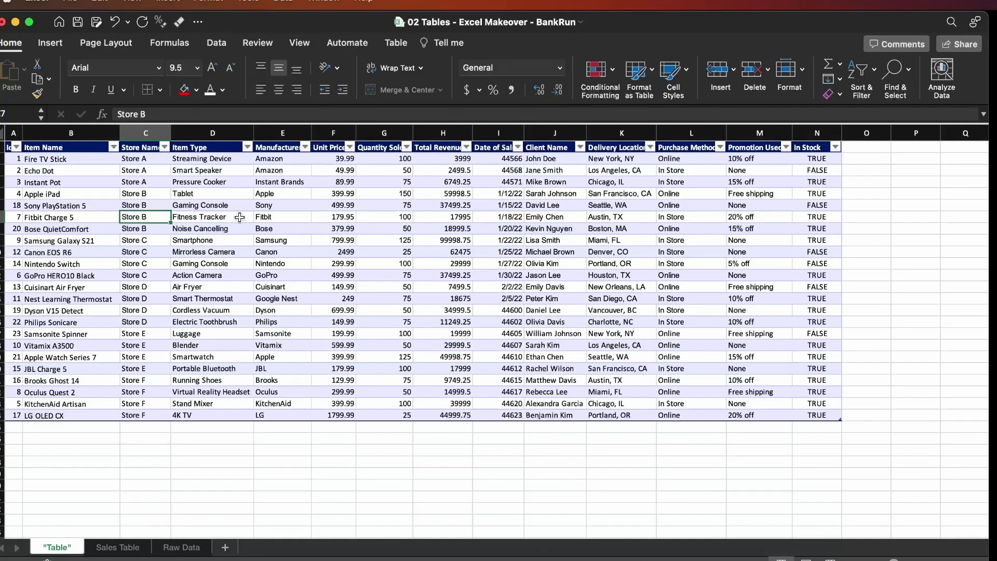
key("Right")
key("Right")
key("Right")
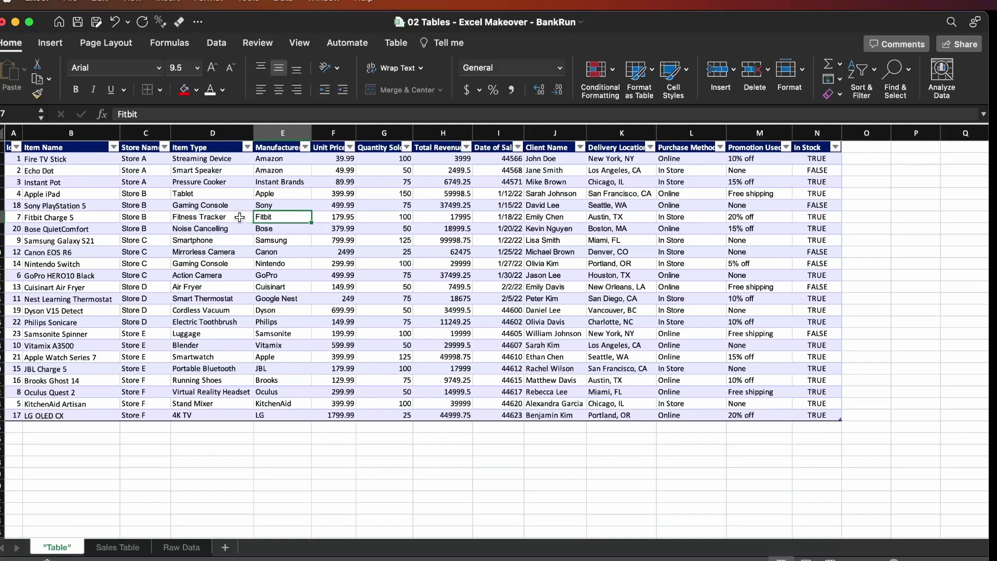
key("Up")
key("Up")
key("Up")
key("Up")
key("Up")
key("Up")
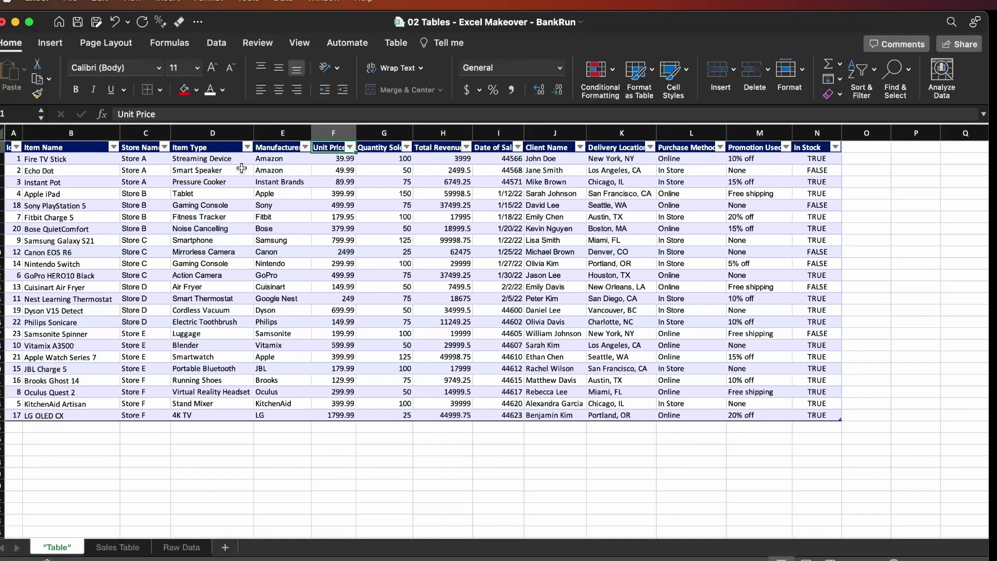
- Rename the Unit Price header to 'Unit Price [$]'
double_click(358, 133)
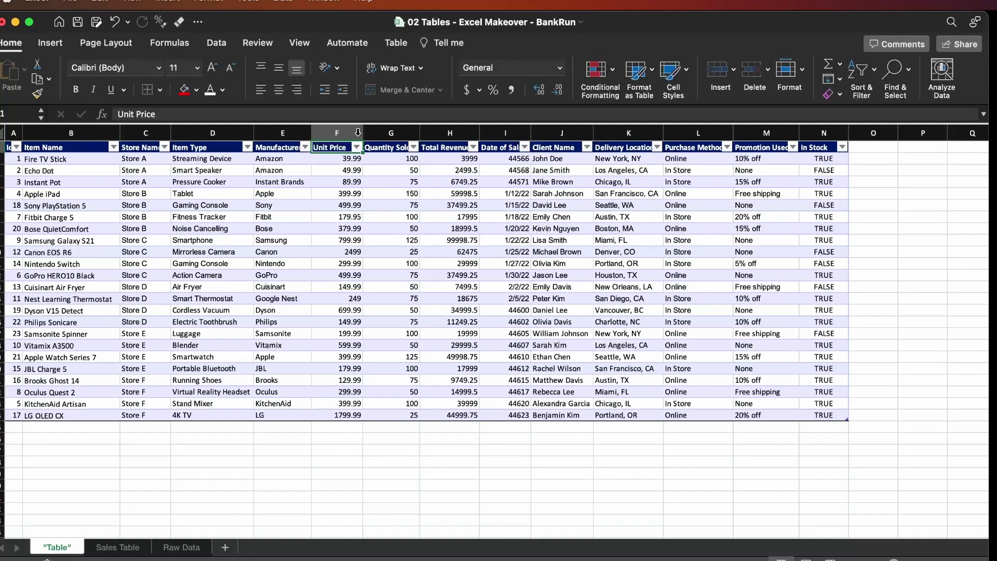
key("F2")
type("[")
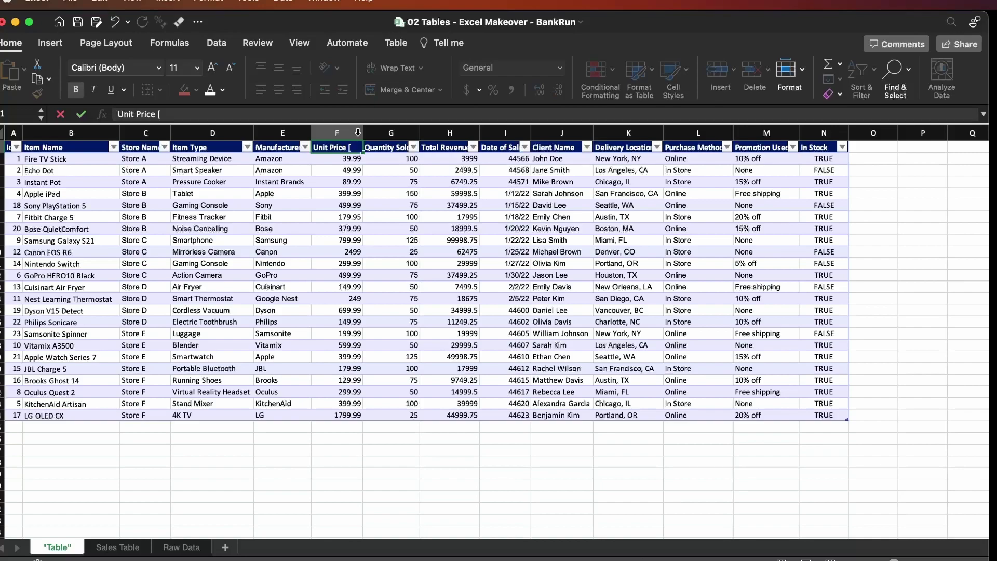
type("USD]")
key("BackSpace")
key("BackSpace")
key("BackSpace")
key("BackSpace")
key("BackSpace")
key("BackSpace")
type("(")
type("$")
key("BackSpace")
key("BackSpace")
type("[$]")
key("Return")
- Rename the Total Revenue header to 'Total Revenue [%]' and autofit the Total Revenue and Unit Price columns
key("Up")
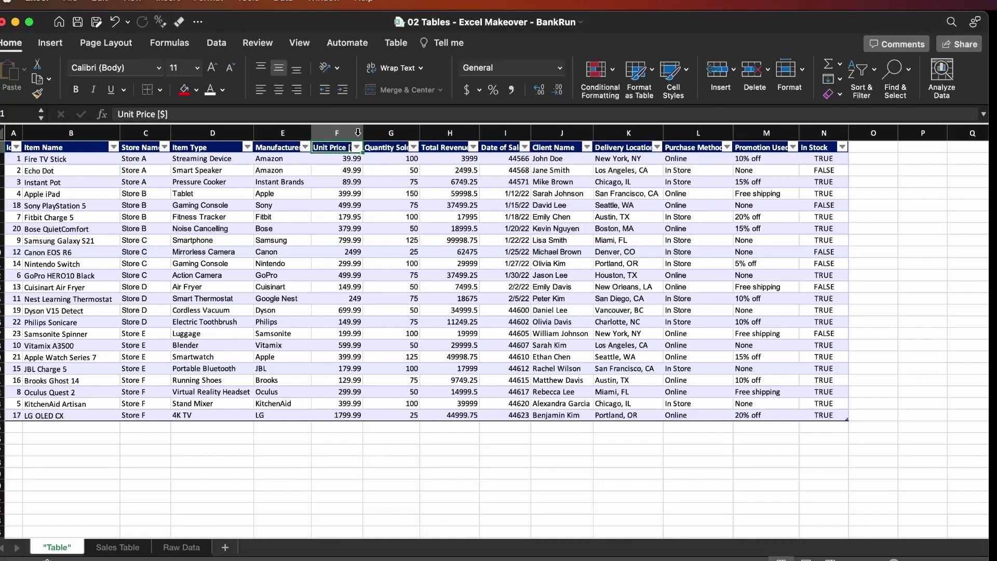
key("Right")
key("Right")
key("F2")
type("[%]")
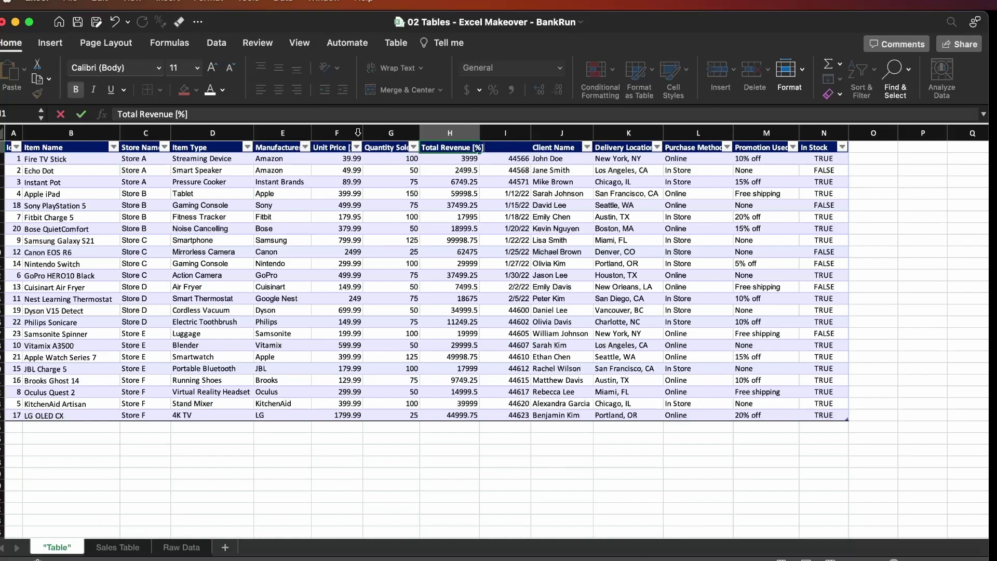
key("Return")
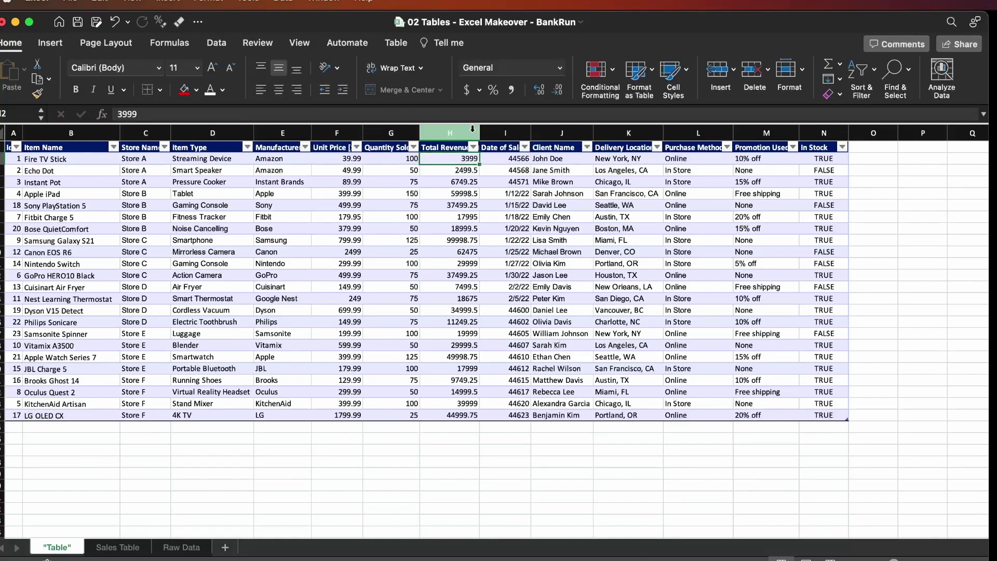
double_click(480, 132)
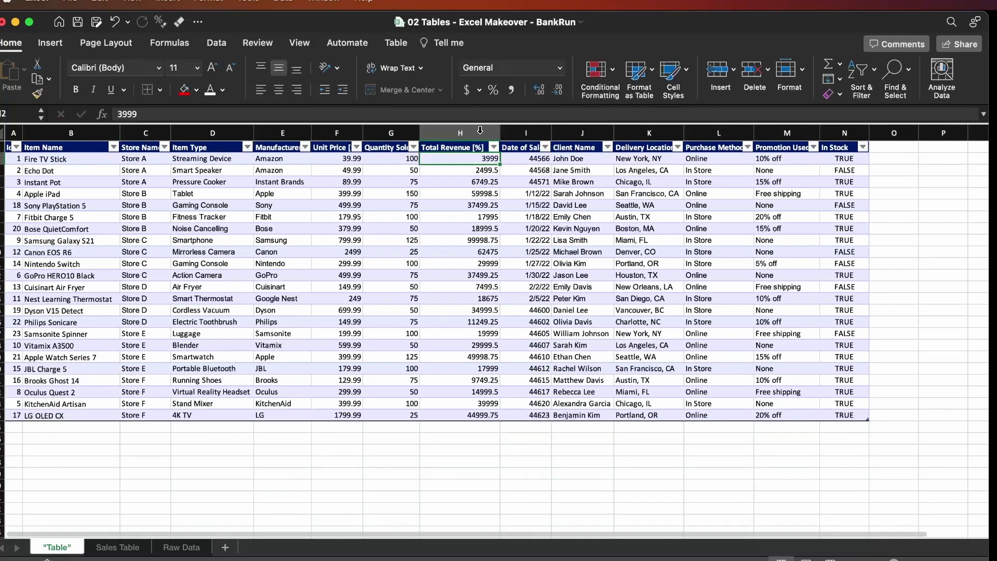
double_click(363, 132)
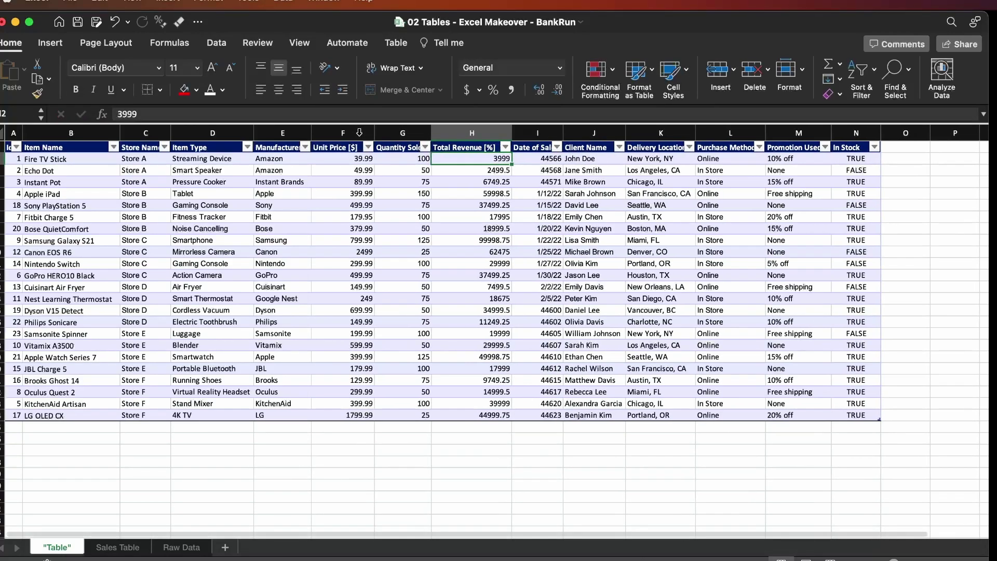
- Select the Unit Price and Quantity Sold value ranges
left_click(357, 161)
key("shift+Down")
key("shift+Down")
key("ctrl+shift+Down")
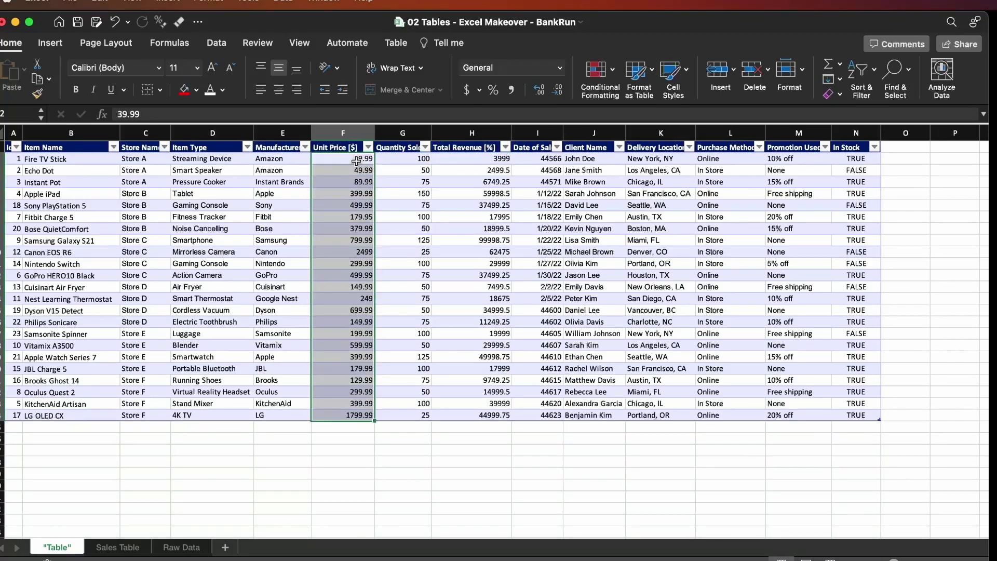
left_click(356, 162)
key("ctrl+shift+Down")
key("Right")
key("ctrl+shift+Down")
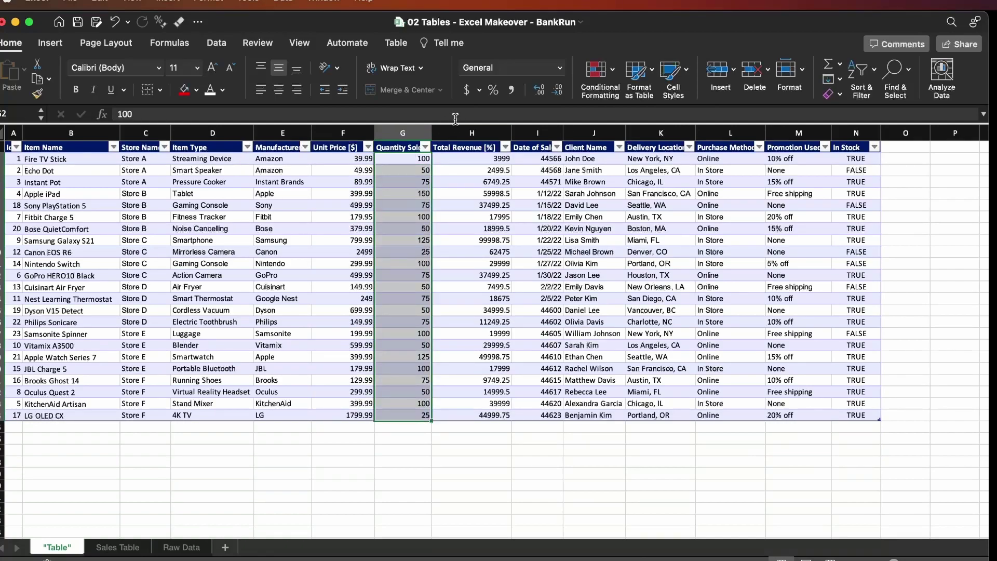
- Autofit the Quantity Sold column and rename its header to 'Quantity Sold [#]'
double_click(433, 129)
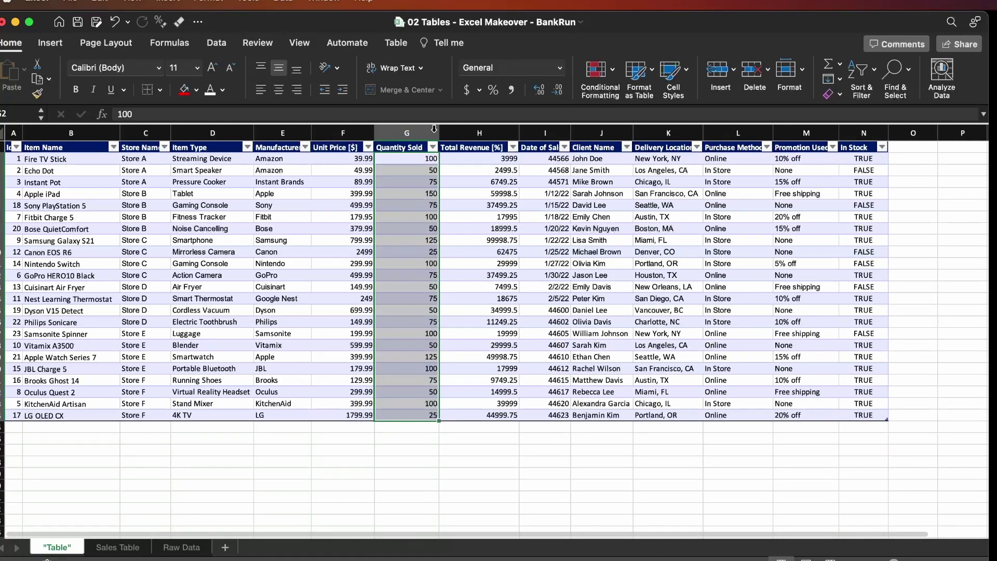
key("Up")
key("F2")
type("[")
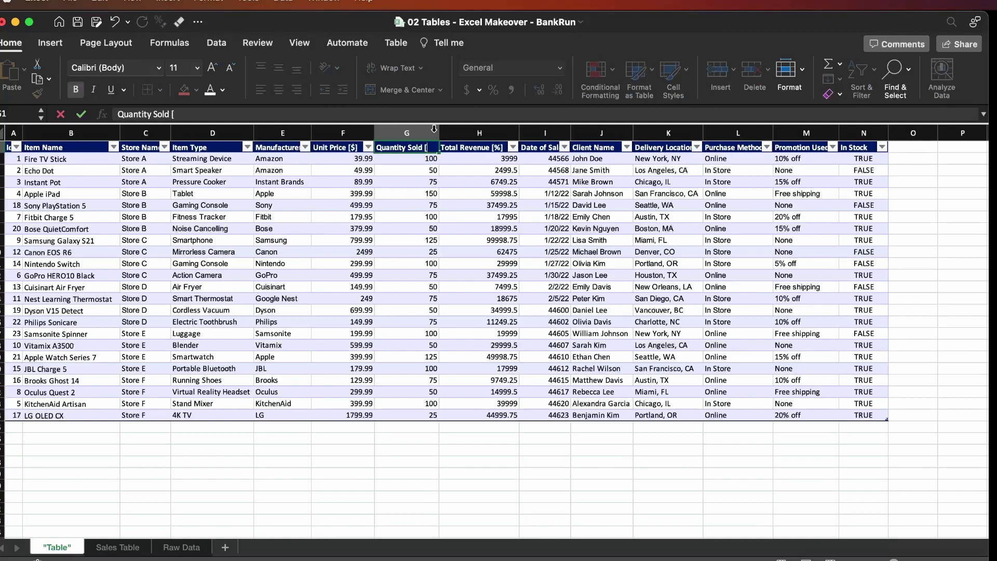
type("#]")
key("Return")
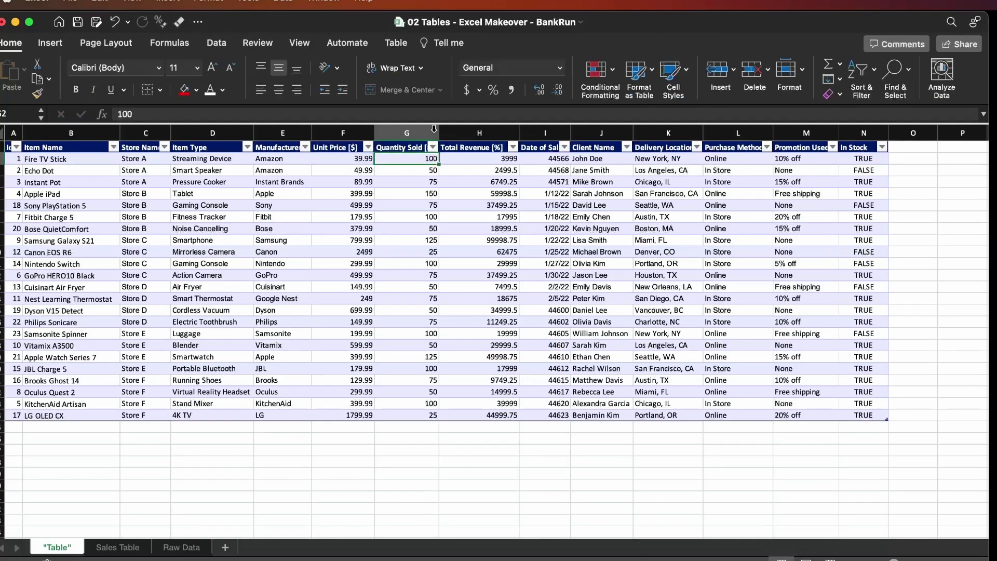
key("Right")
key("Left")
key("Left")
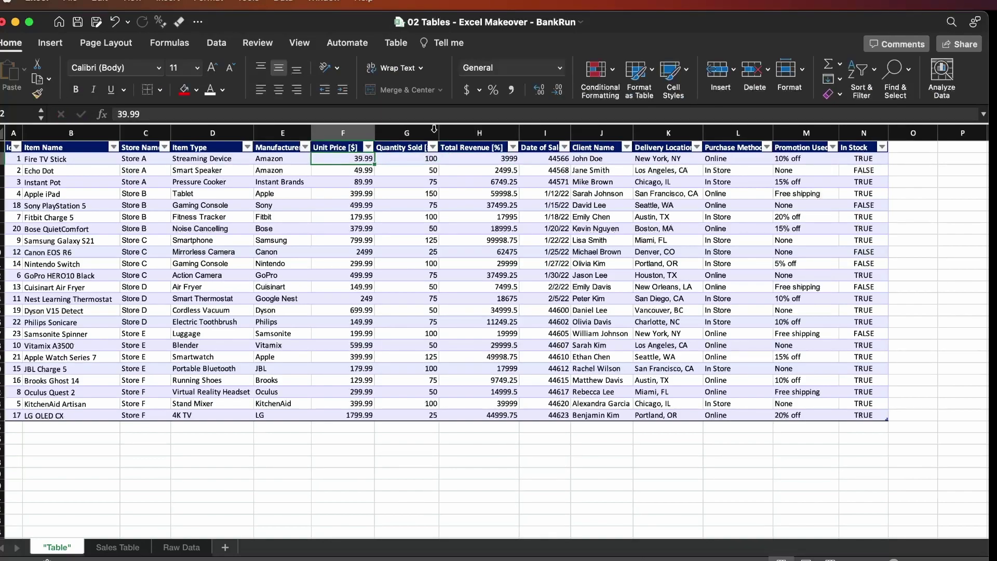
key("shift+Right")
key("Right")
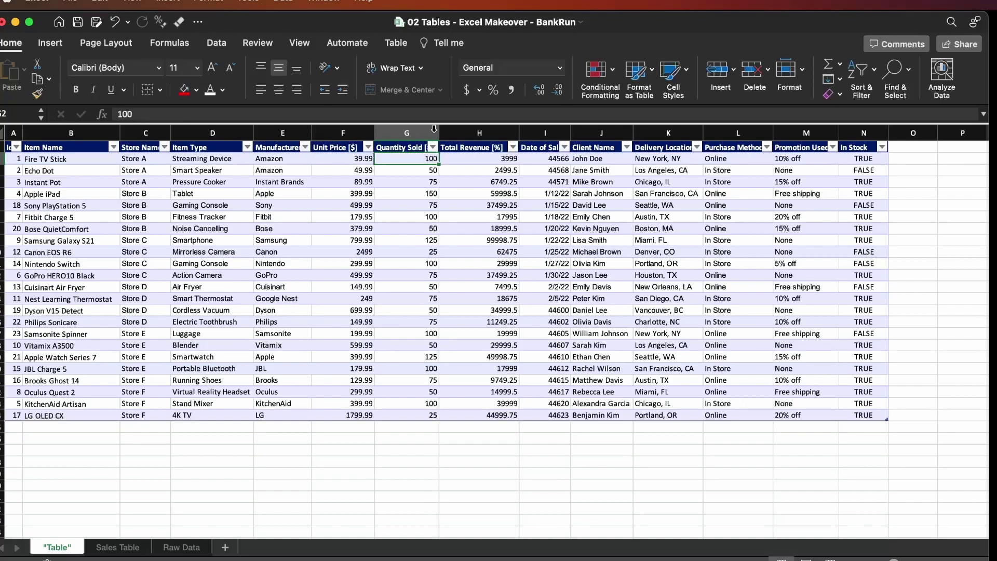
key("Right")
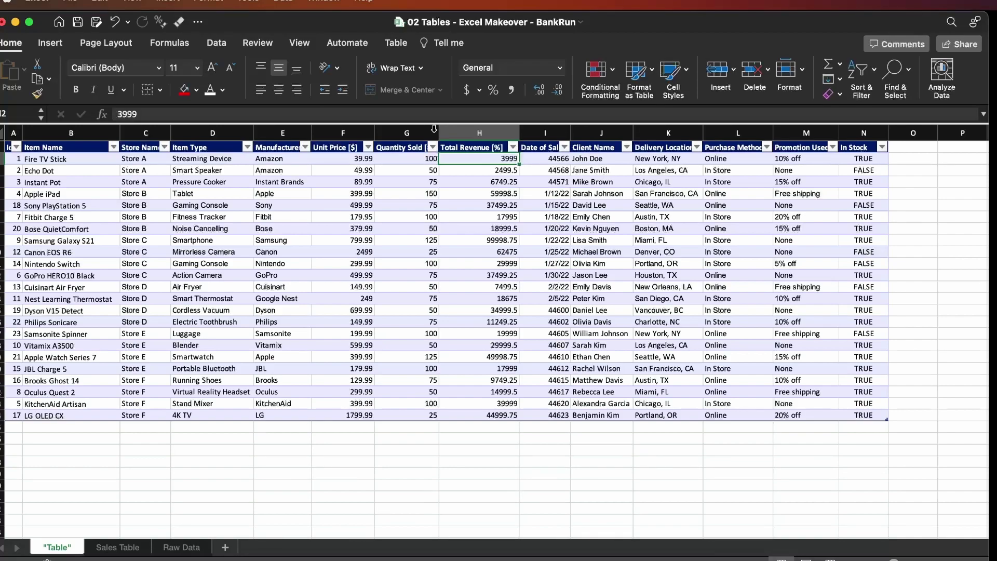
- Enter the Unit Price × Quantity Sold formula in the first Total Revenue cell, filling the column
type("=")
key("Left")
key("Left")
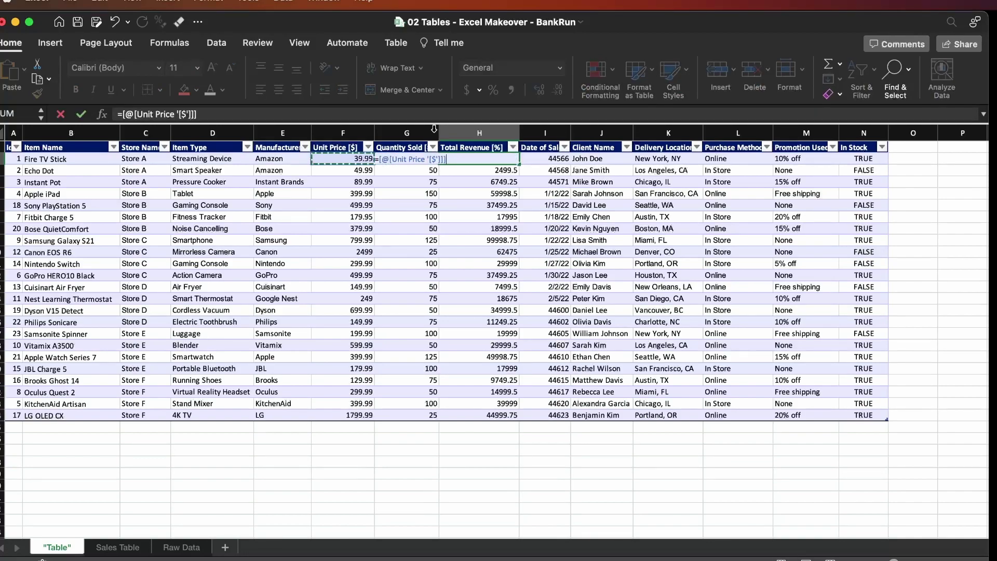
type("*")
key("Left")
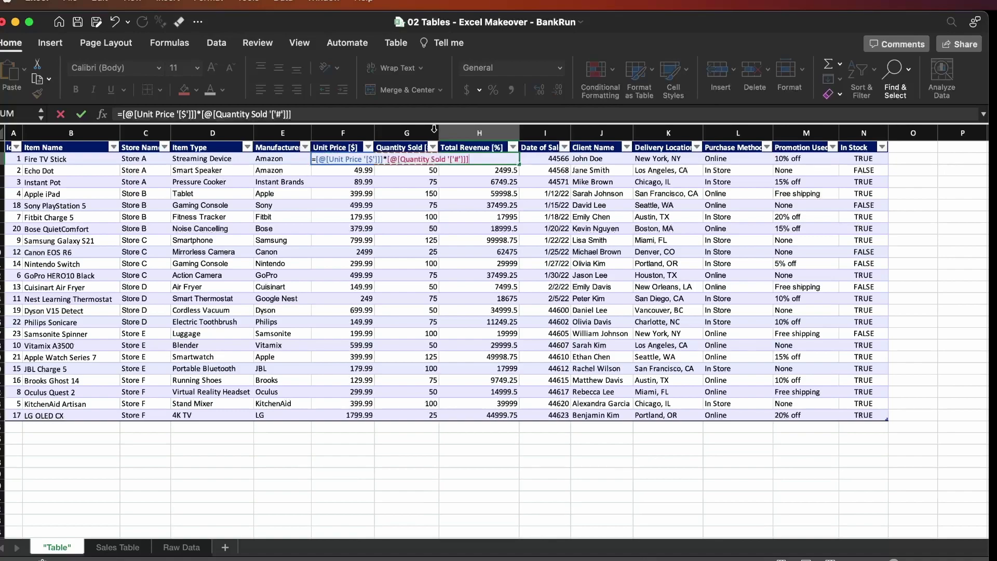
key("Return")
key("Up")
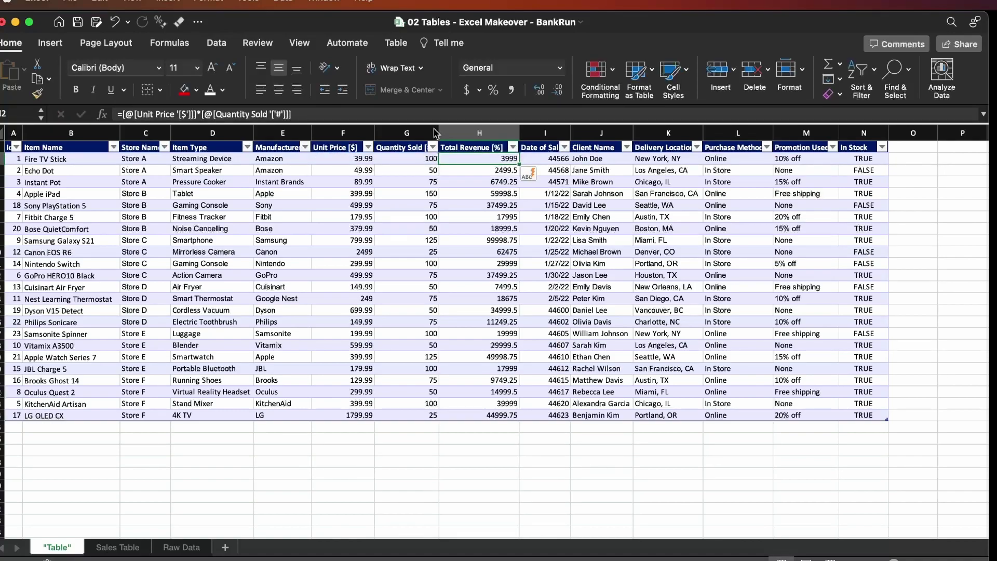
key("Left")
key("Right")
key("F2")
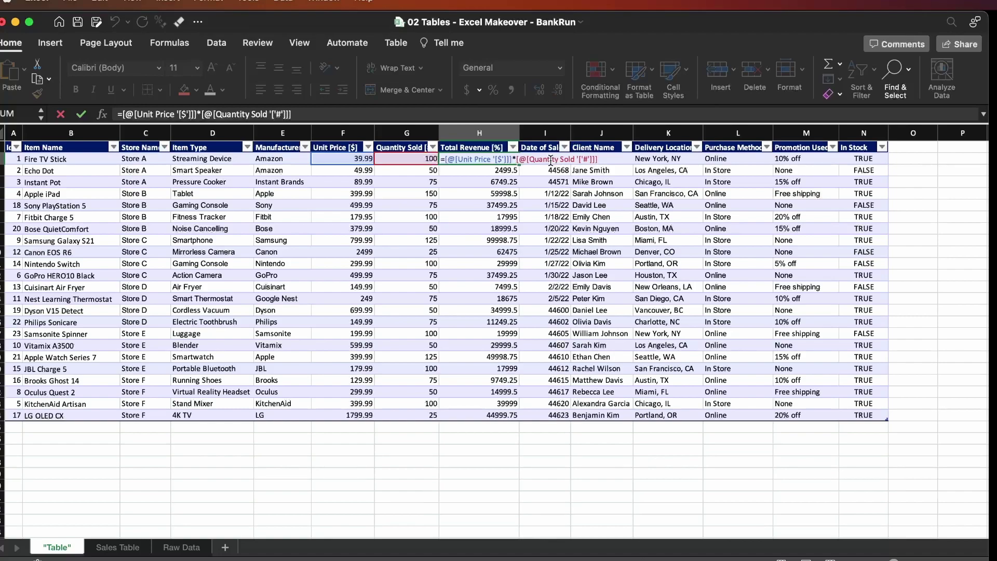
key("Return")
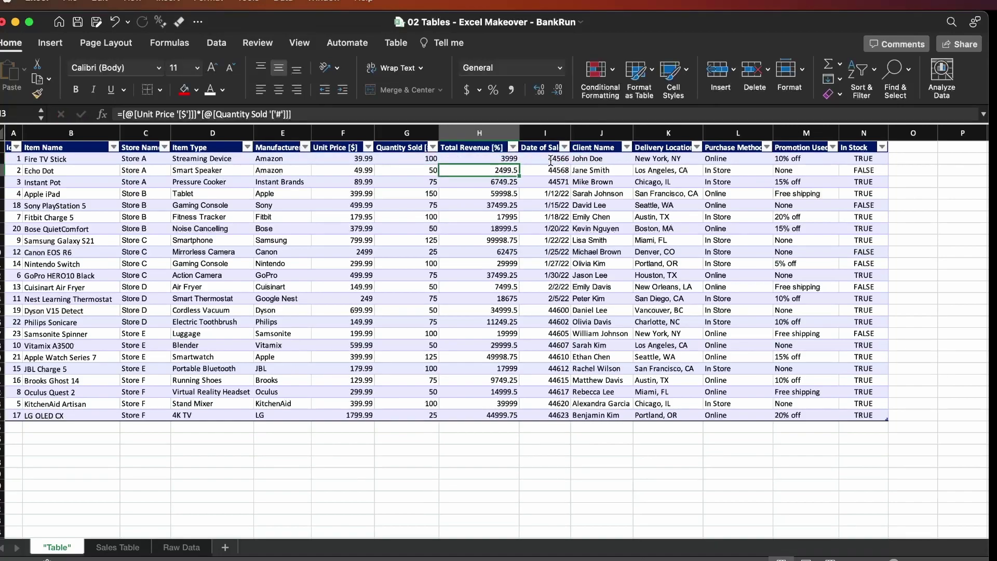
- Try an alternative revenue formula, then undo it twice to restore the original
key("F2")
key("Escape")
type("=")
key("Left")
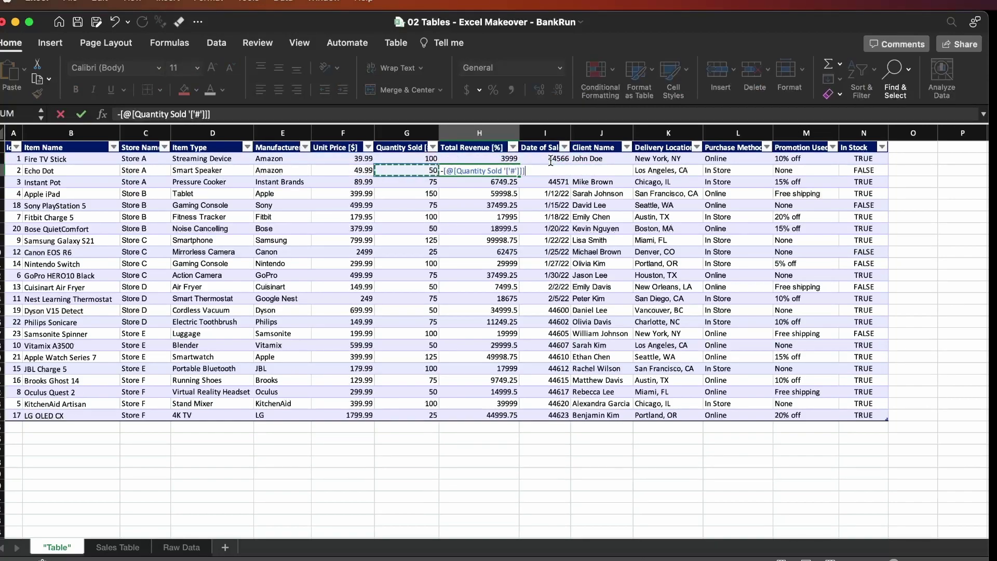
type("*")
key("Left")
key("Up")
key("Down")
key("Down")
key("Down")
key("Down")
key("Return")
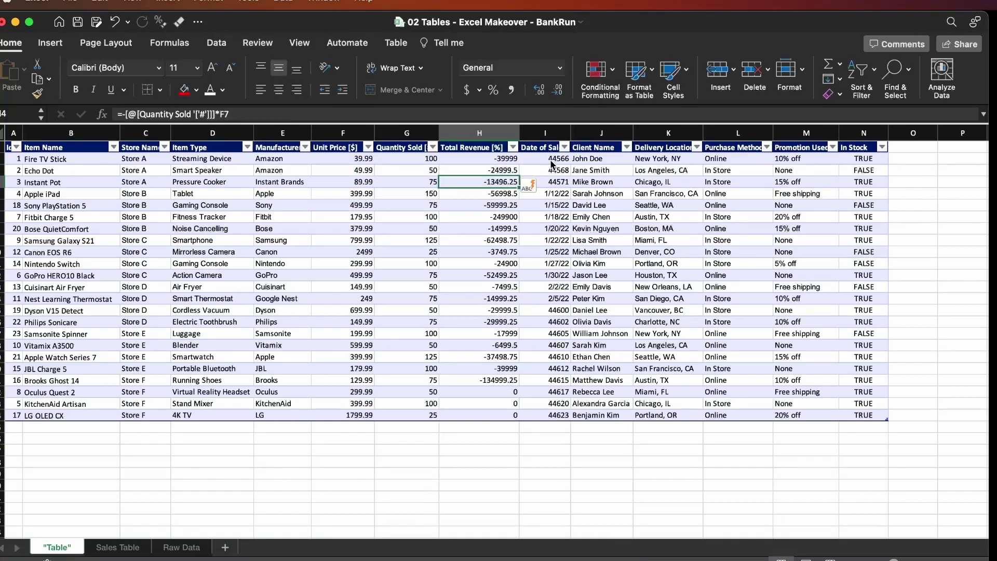
key("super+z")
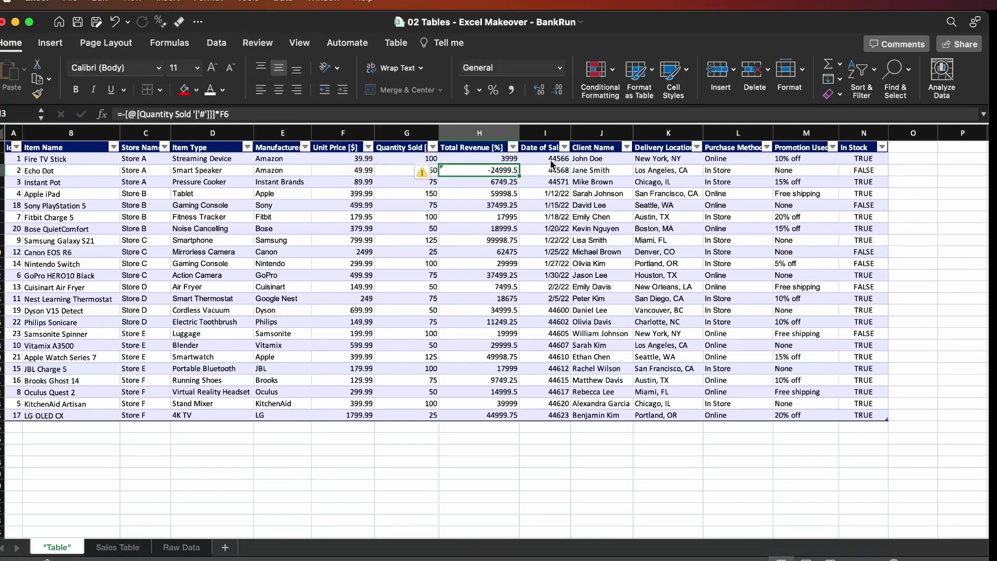
key("super+z")
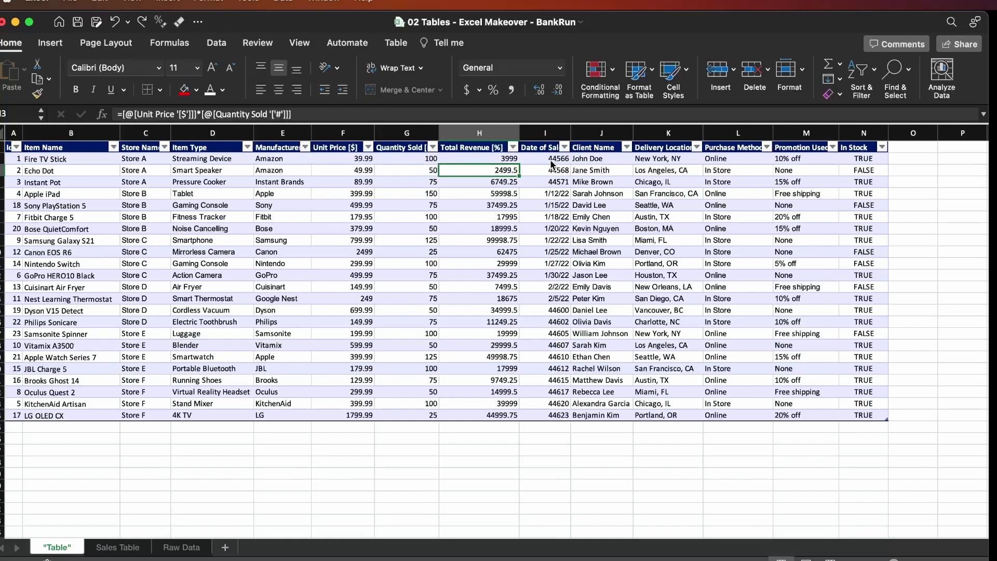
- Widen column I so the 'Date of Sale' heading fits, then select several sale dates
left_click(551, 165)
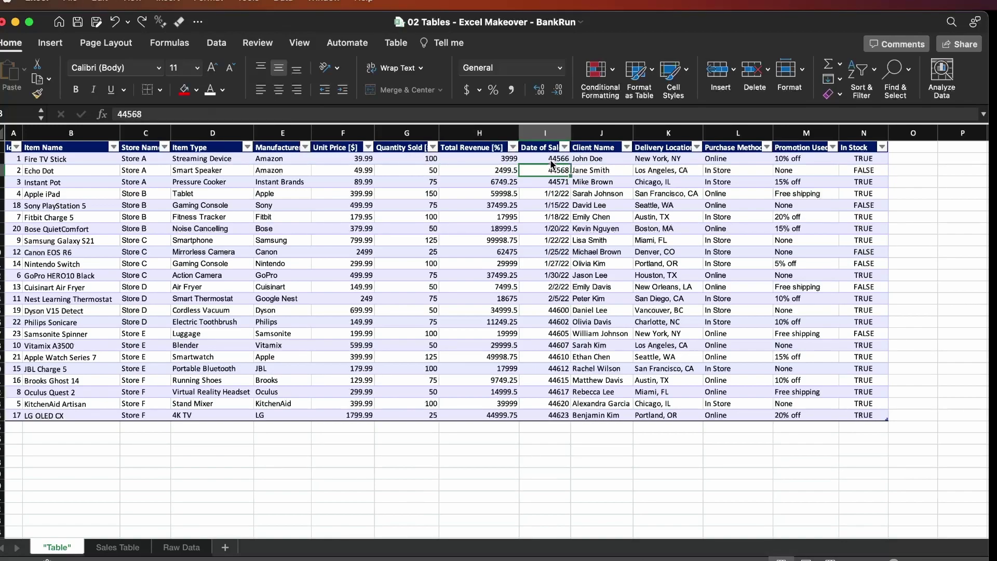
left_click(558, 157)
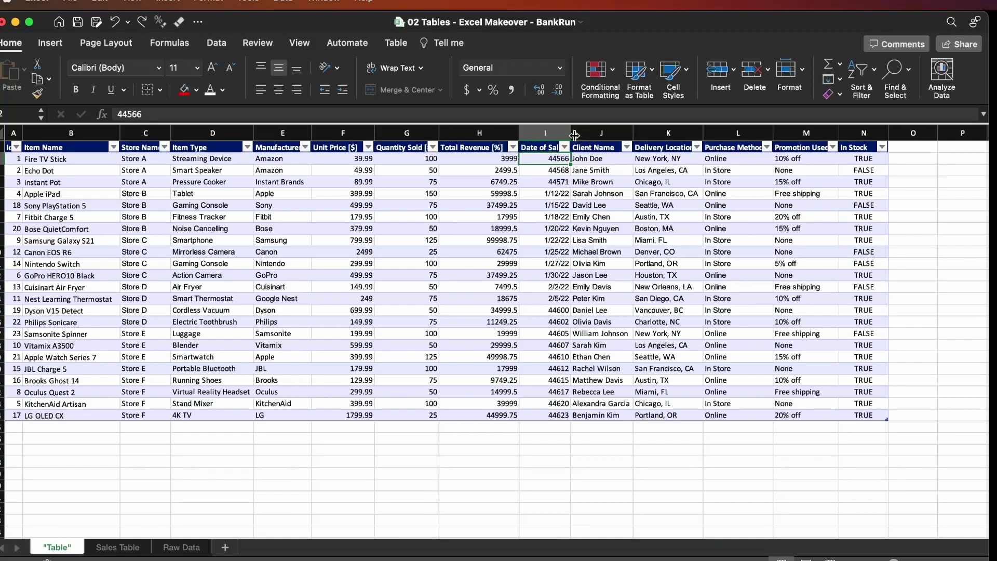
left_click_drag(571, 133, 577, 133)
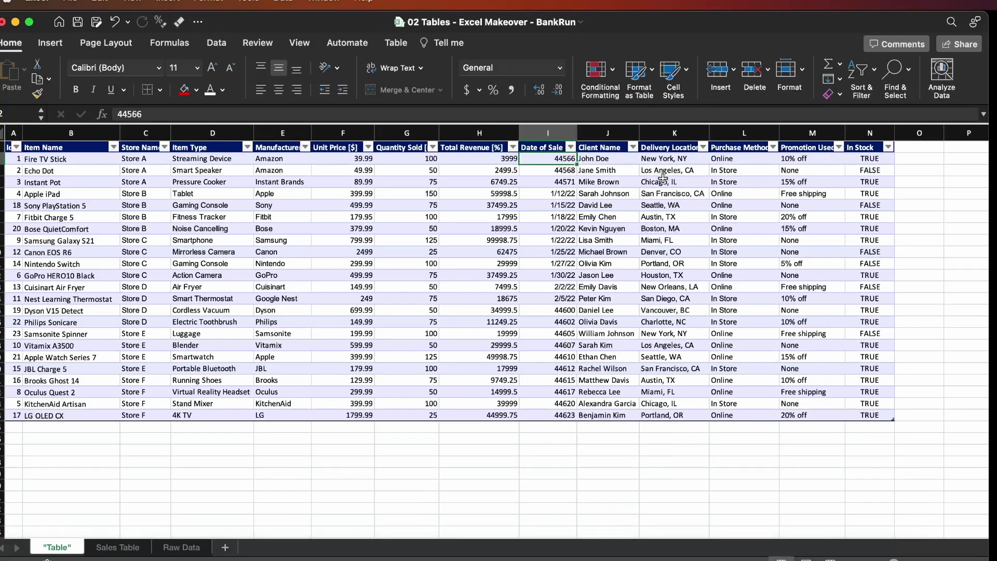
key("shift+Down")
key("shift+Down")
key("Down")
key("Down")
key("Down")
key("Down")
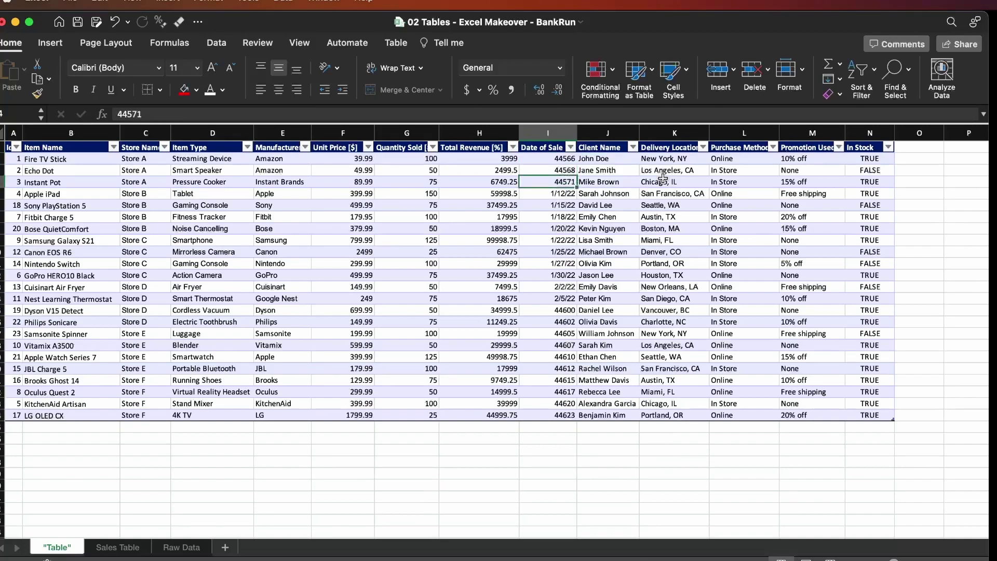
key("shift+Down")
key("shift+Down")
key("shift+Down")
key("shift+Down")
key("shift+Down")
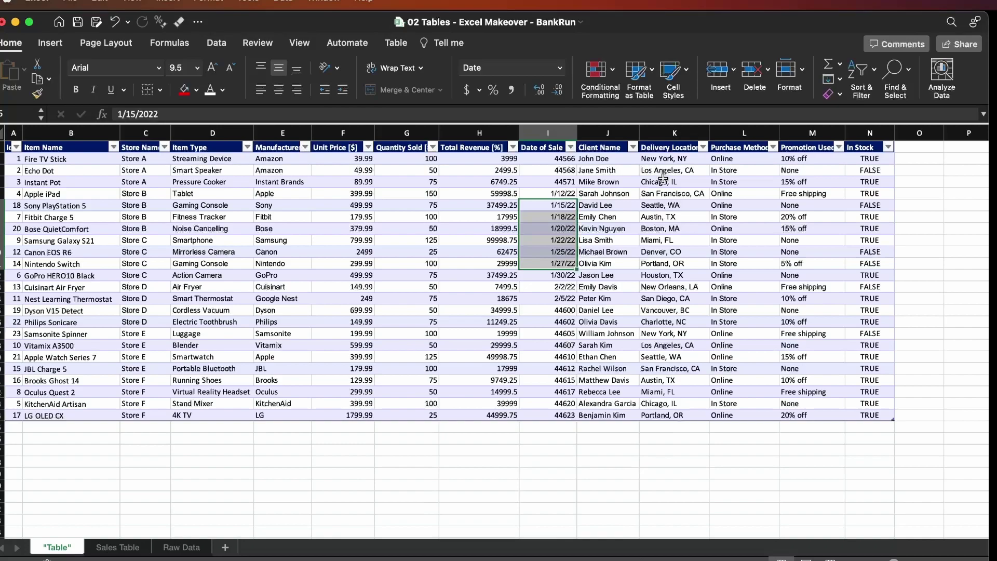
- Select all Date of Sale values and enter the custom format code dd-mmm-yyy in Format Cells
key("Up")
key("Up")
key("Up")
key("Up")
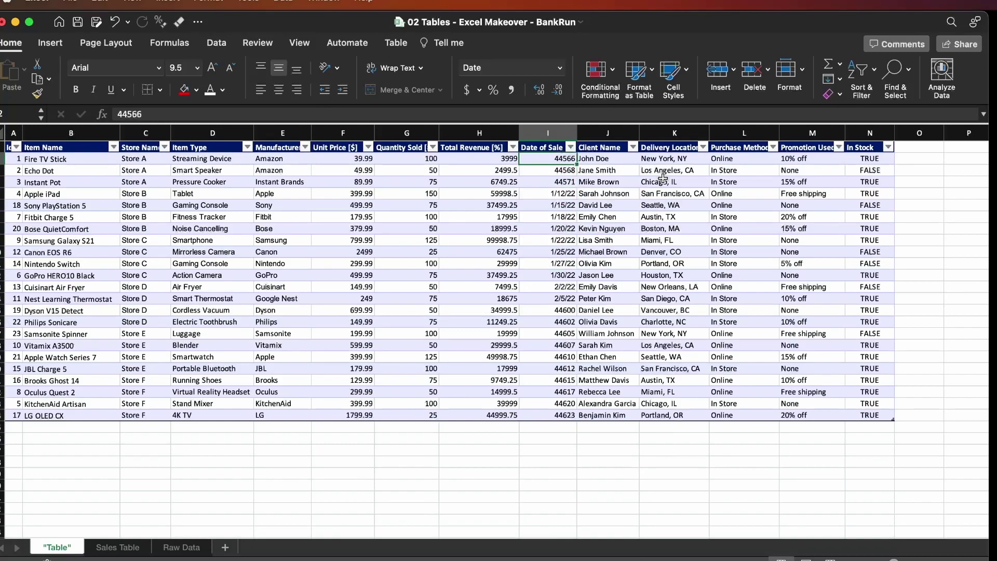
key("ctrl+shift+Down")
key("super+1")
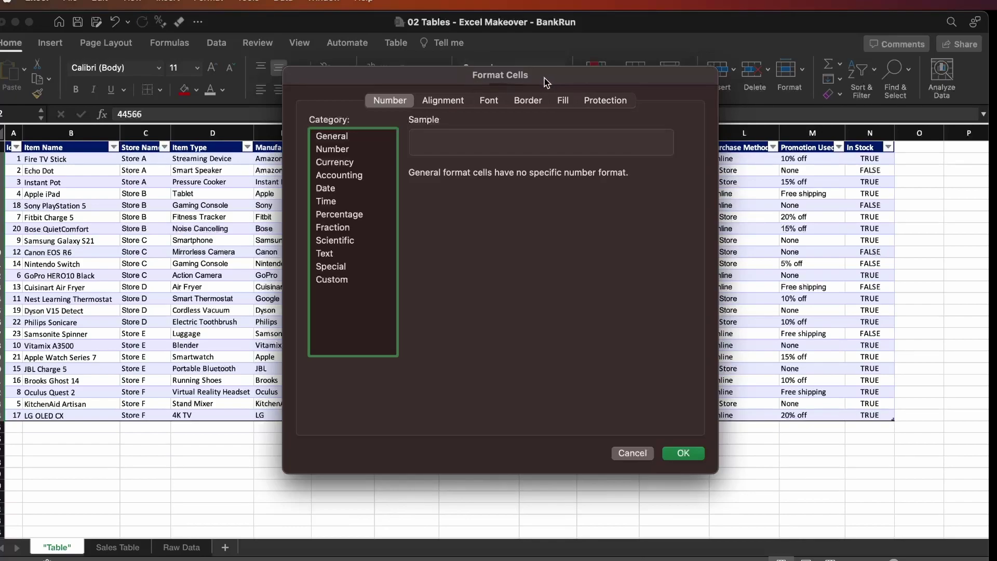
left_click(335, 280)
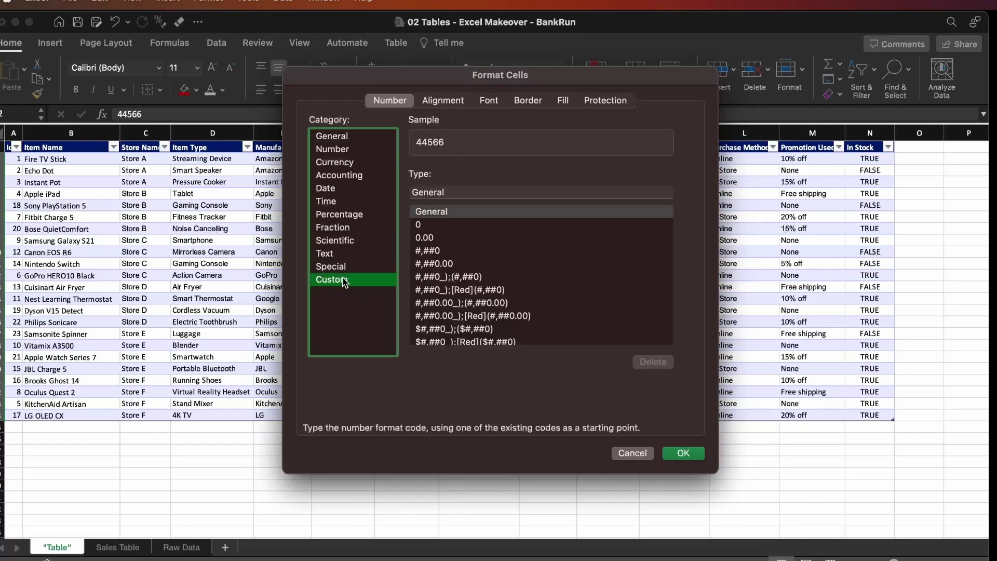
left_click(329, 189)
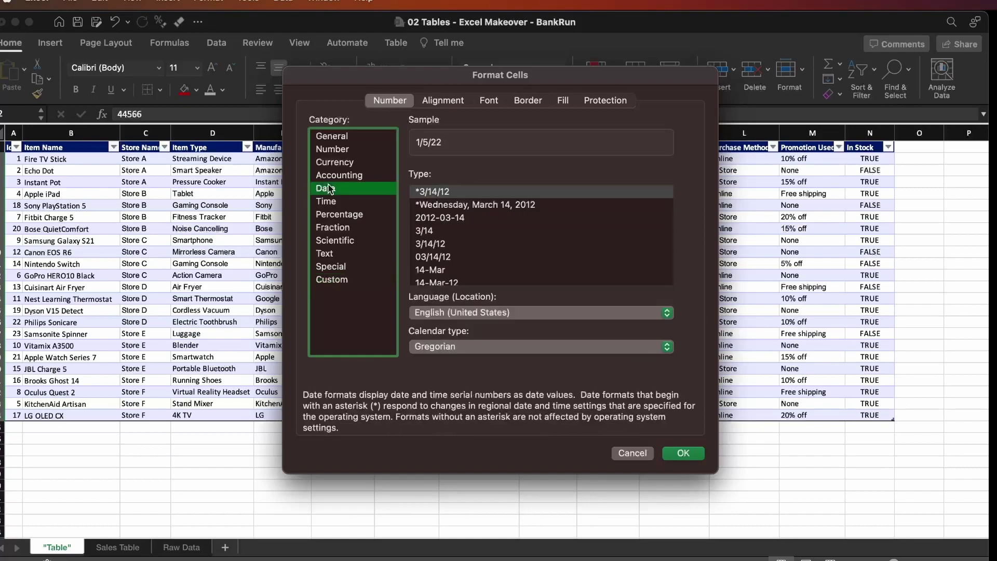
left_click(333, 279)
left_click(464, 192)
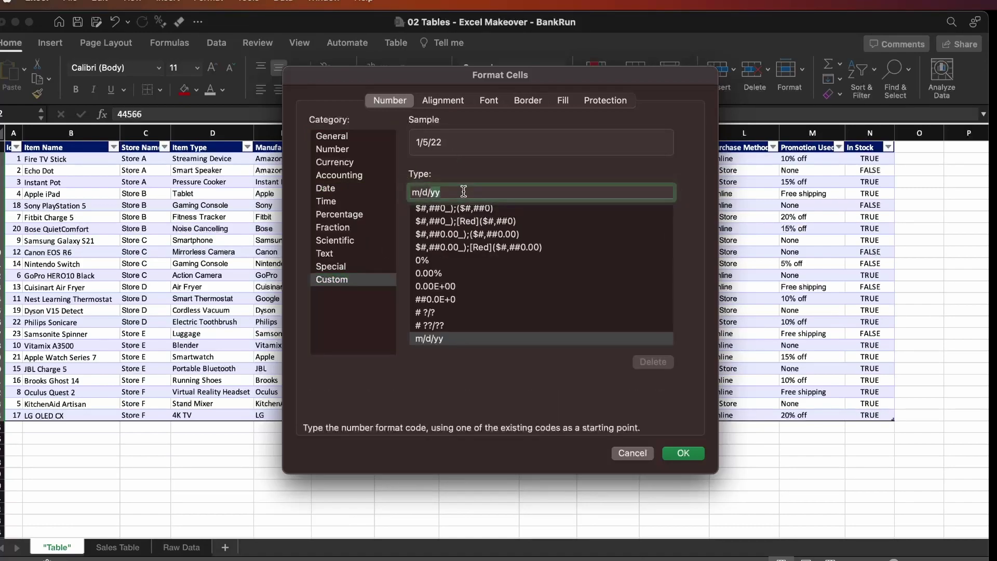
key("BackSpace")
key("BackSpace")
key("BackSpace")
key("BackSpace")
key("BackSpace")
key("BackSpace")
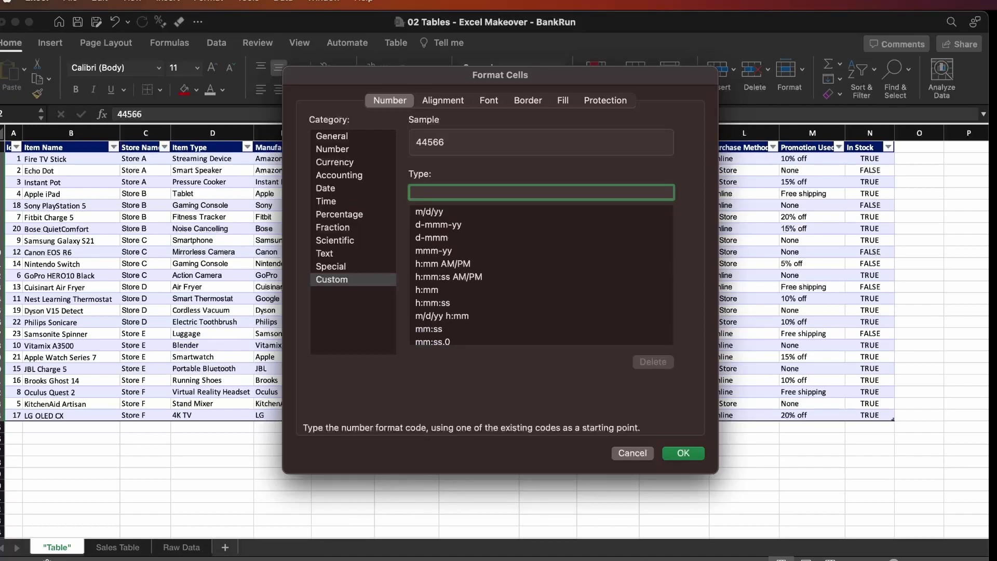
type("dd-")
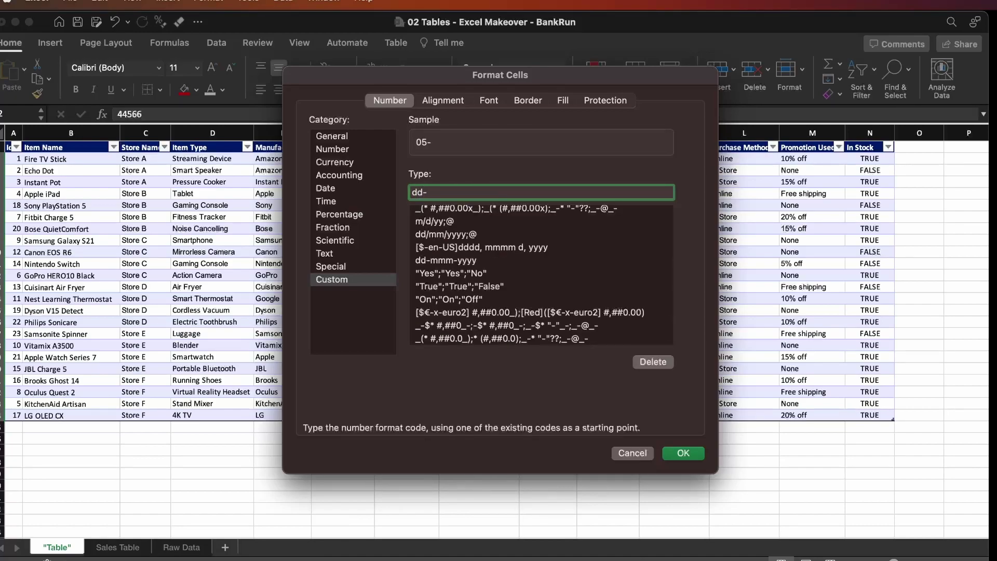
type("mmm-yyy")
- Apply the dd-mmm-yyy format so sale dates show like 05-Jan-2022
left_click(676, 454)
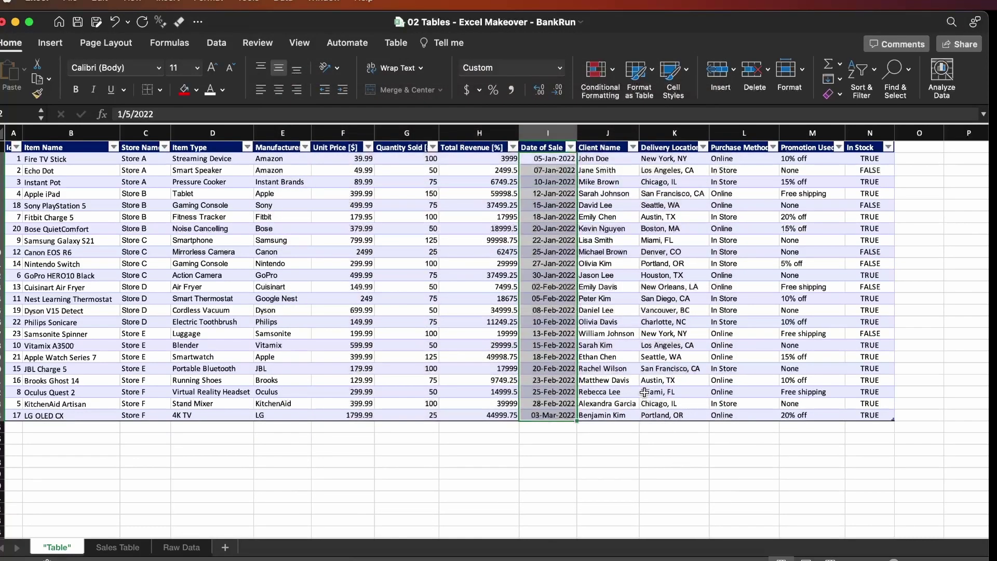
left_click(556, 217)
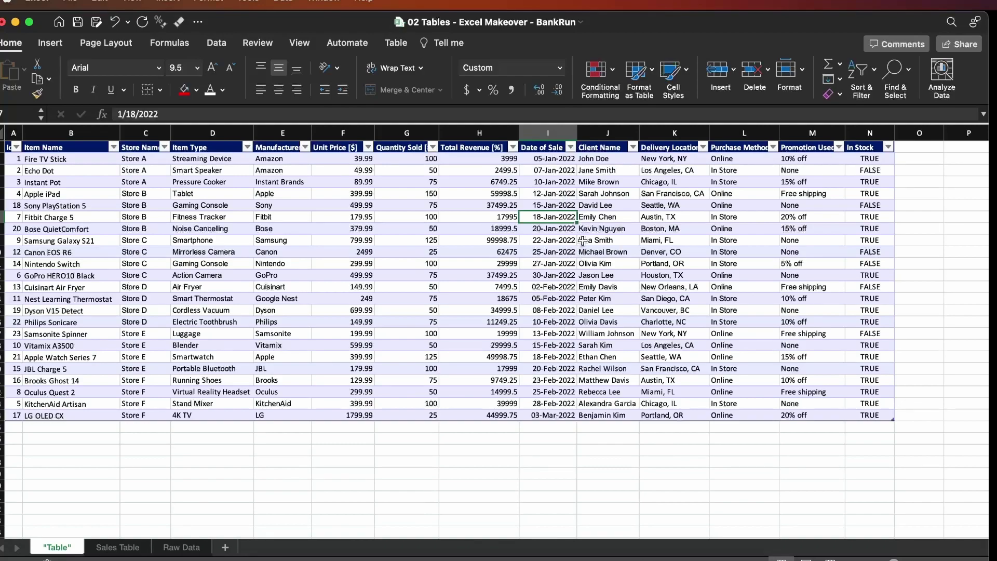
left_click(609, 215)
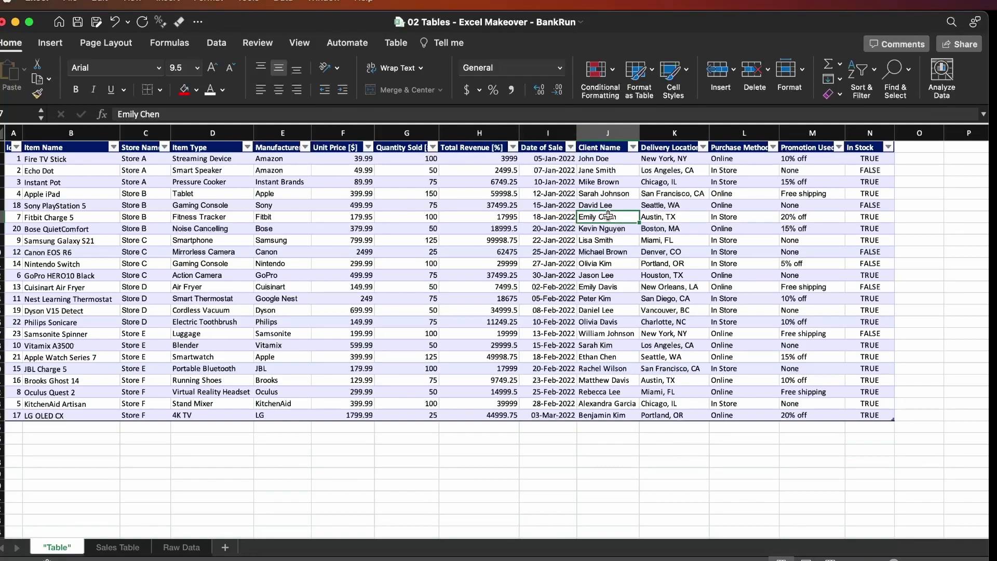
- Select the Client Name column data in the table
left_click(625, 128)
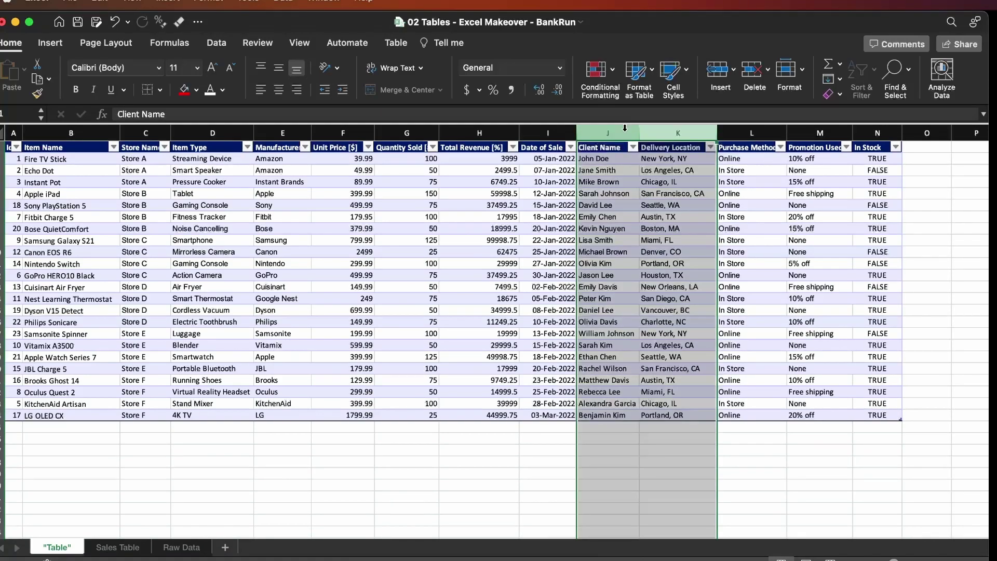
key("Left")
key("Right")
left_click(625, 128)
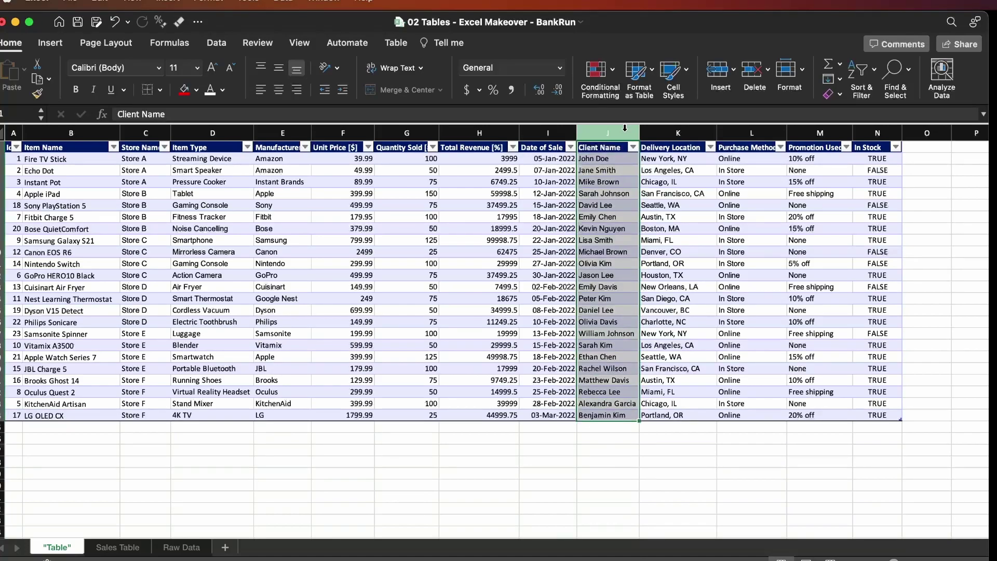
key("Right")
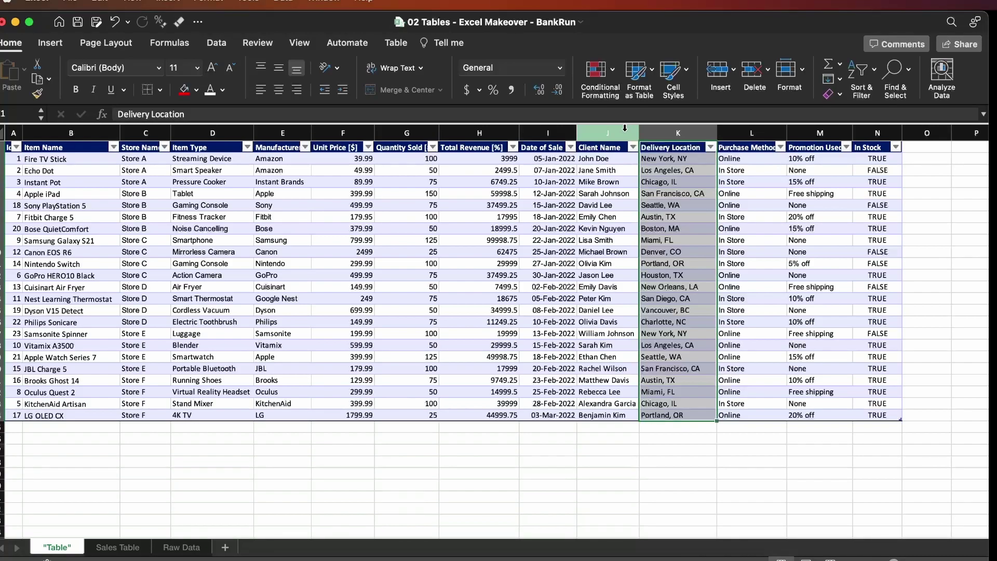
left_click(625, 128)
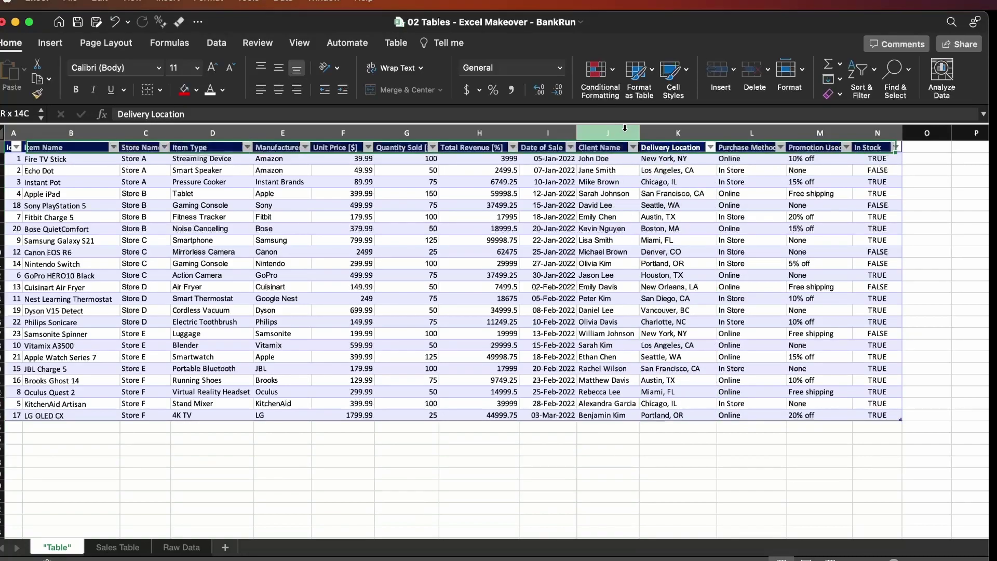
left_click(625, 129)
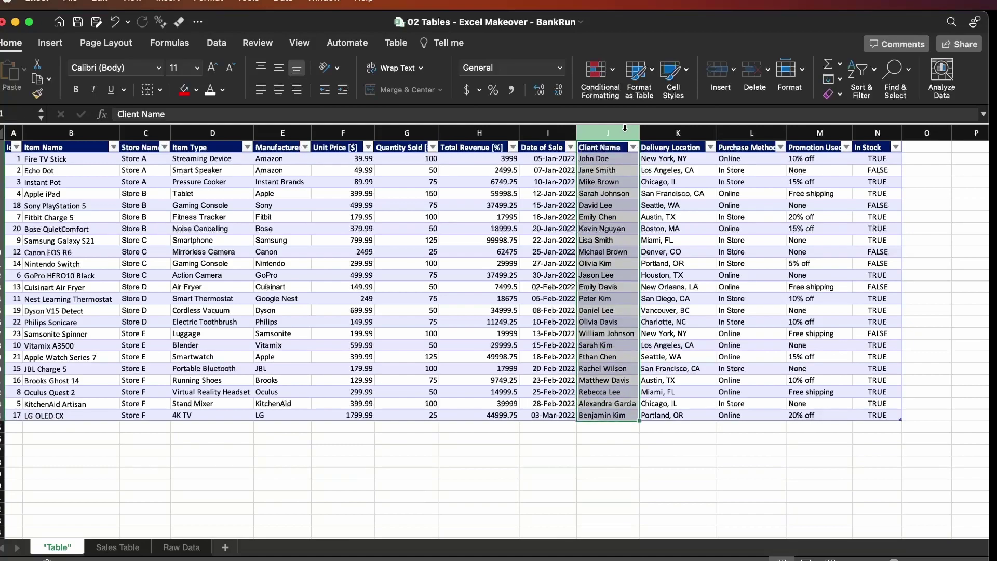
left_click(625, 128)
- Insert a blank table column and rename the Client Name header to 'Client First Name'
key("ctrl+shift+equal")
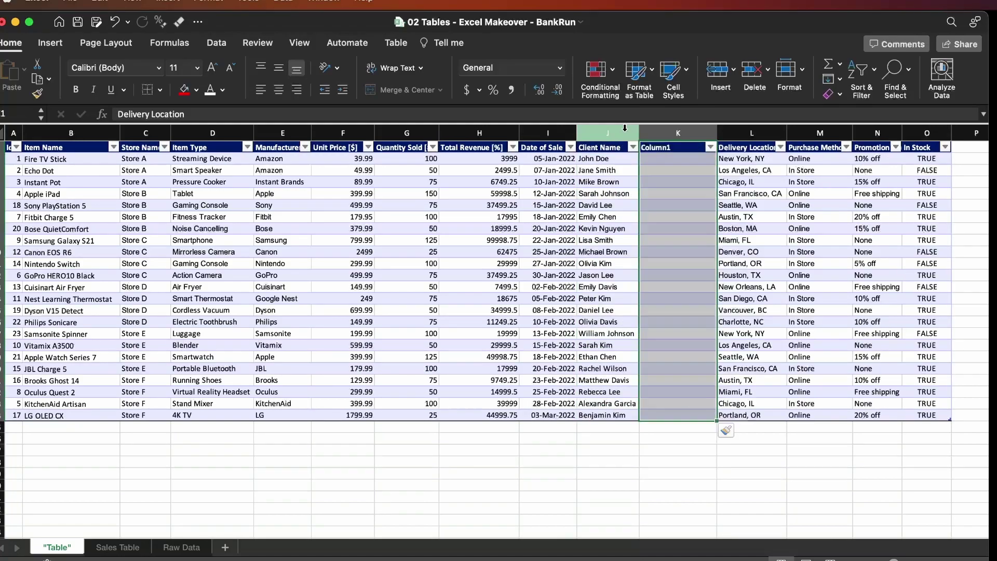
left_click(625, 128)
type("Clien")
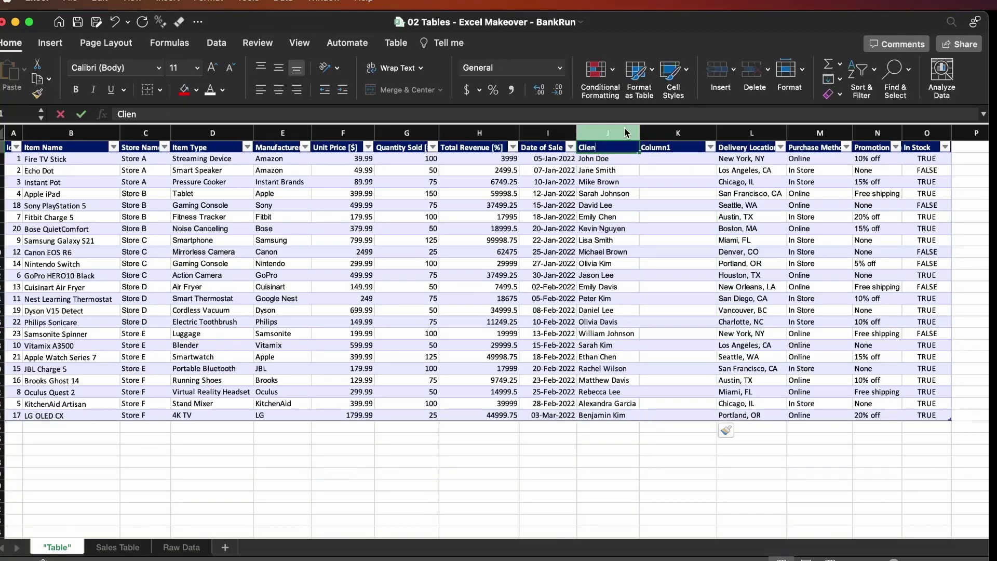
type("t First Name")
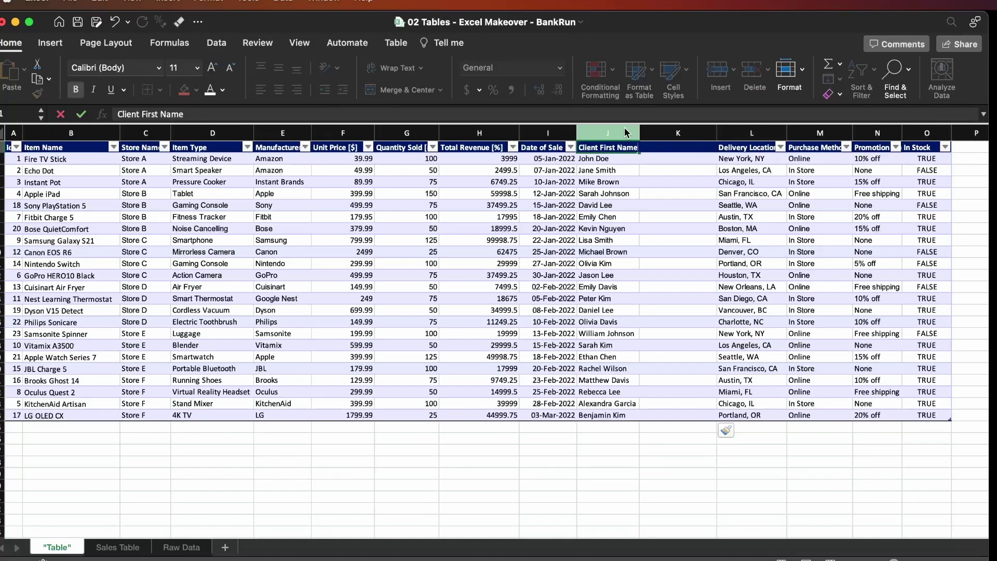
key("Return")
- Name the new column 'Client Last Name' and select the client full names
key("Up")
key("Right")
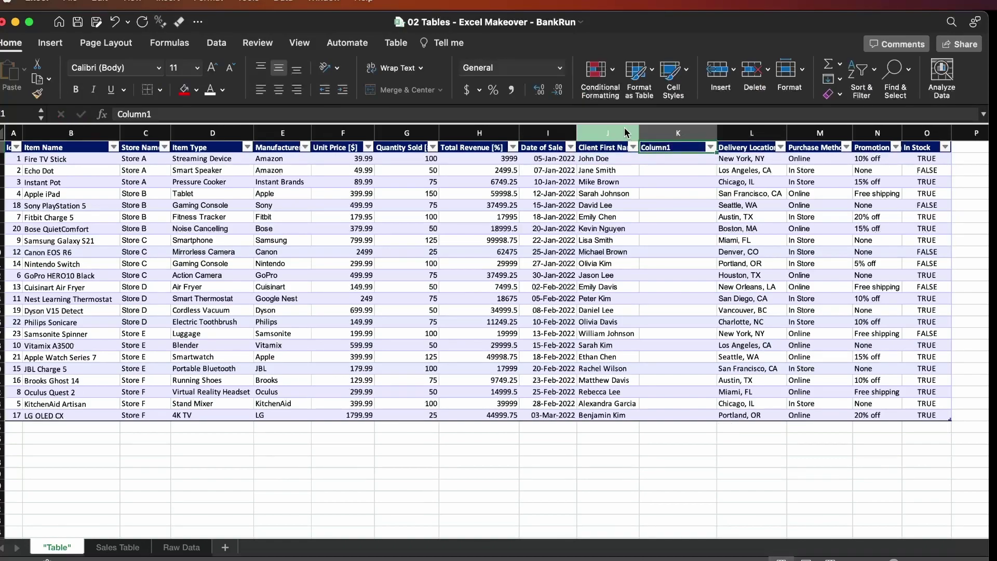
type("Clinet")
key("BackSpace")
key("BackSpace")
key("BackSpace")
type("ent")
type("Name")
key("Return")
left_click(626, 133)
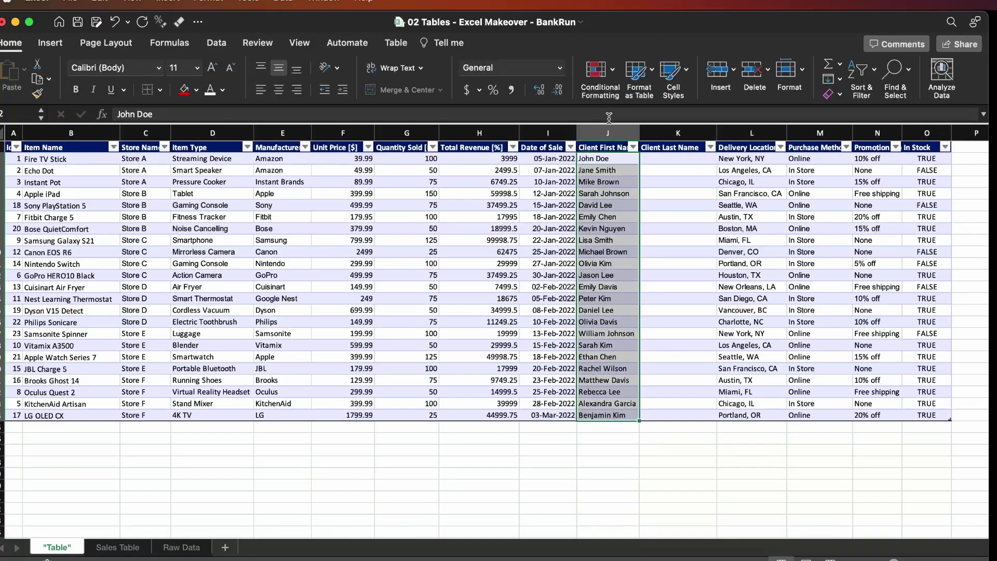
- Split the client names at spaces with Text to Columns, then select the Purchase Method column
left_click(216, 43)
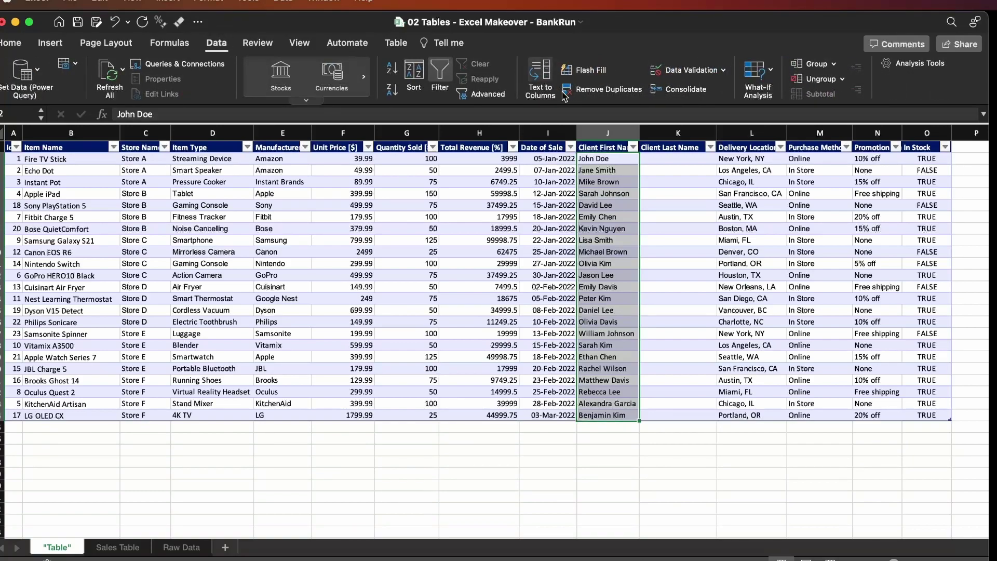
left_click(539, 73)
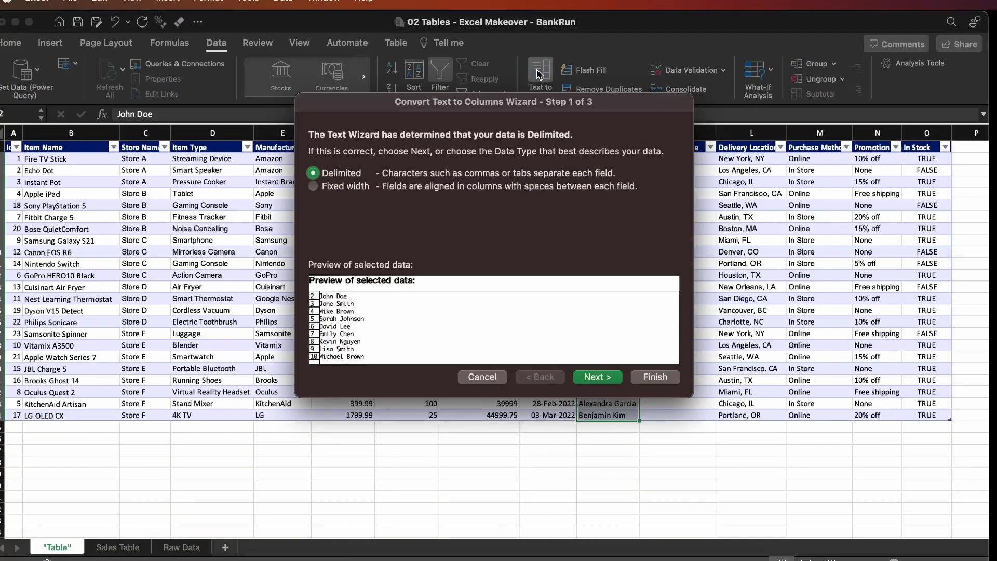
left_click(598, 377)
left_click(314, 223)
left_click(314, 206)
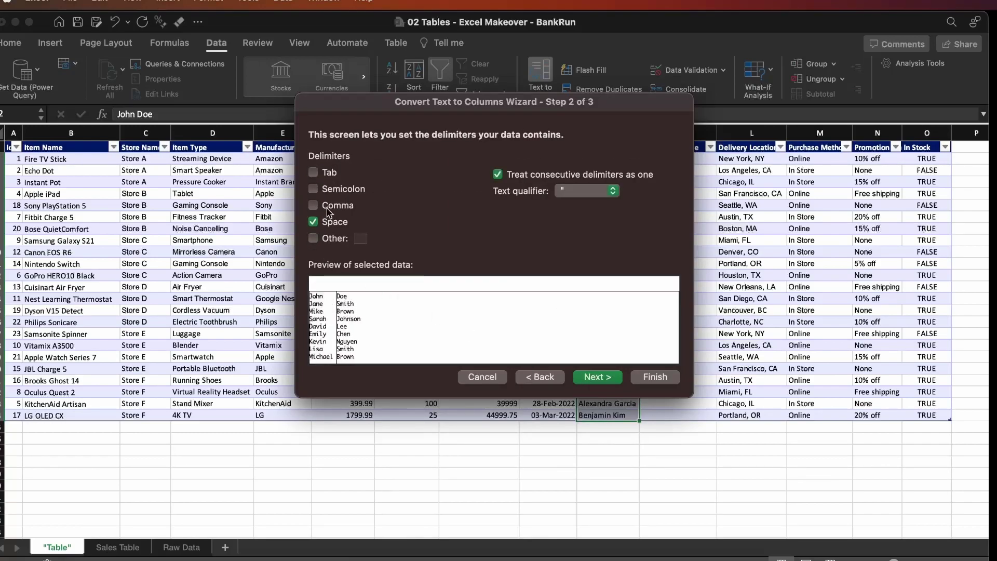
left_click(674, 383)
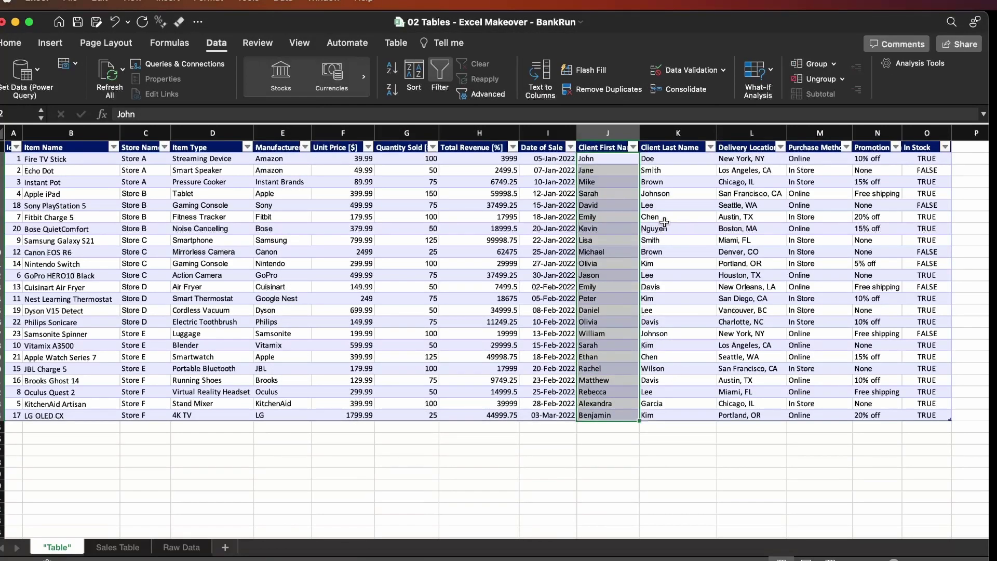
left_click(805, 150)
key("ctrl+space")
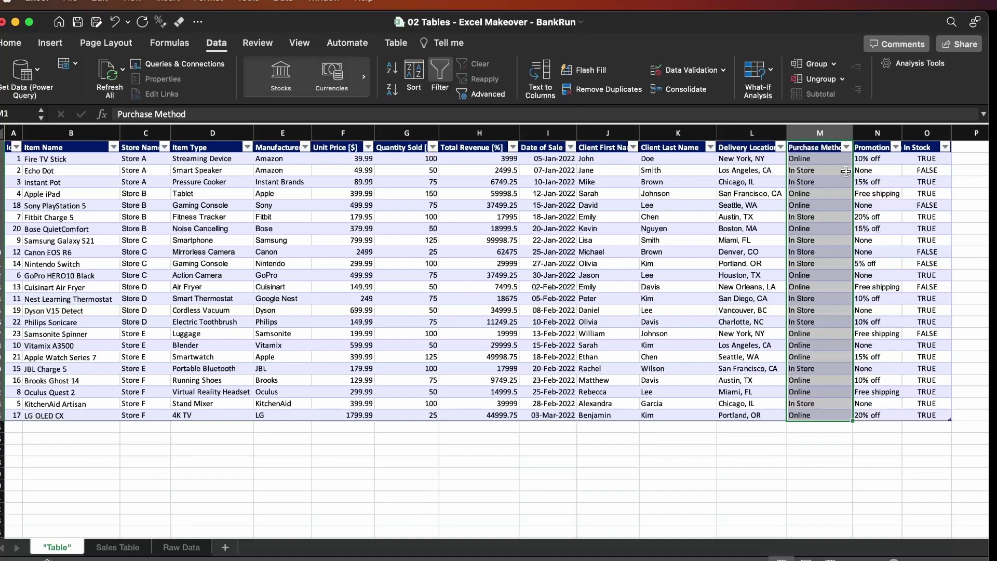
- Insert a blank column at column M, before Purchase Method
left_click(813, 134)
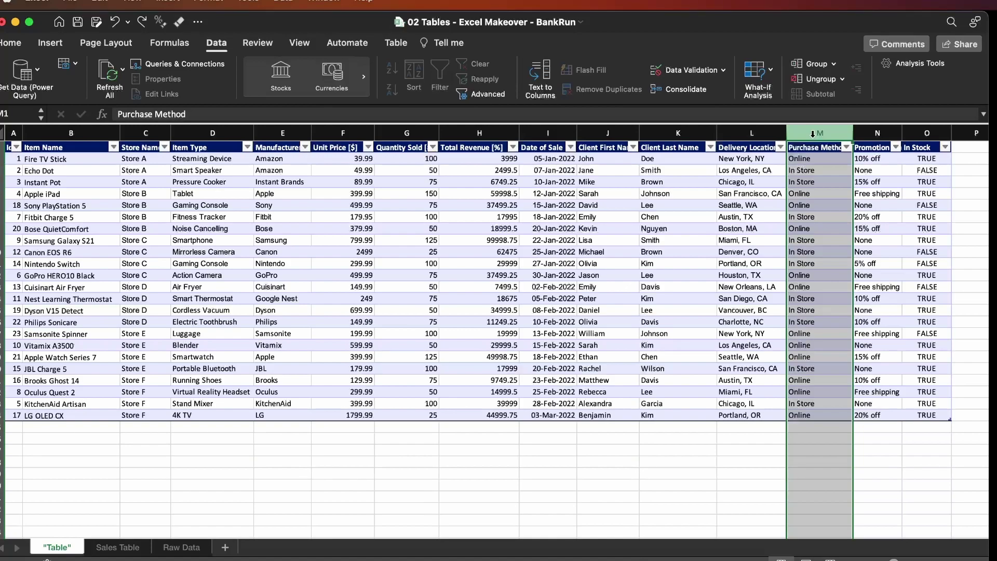
right_click(814, 134)
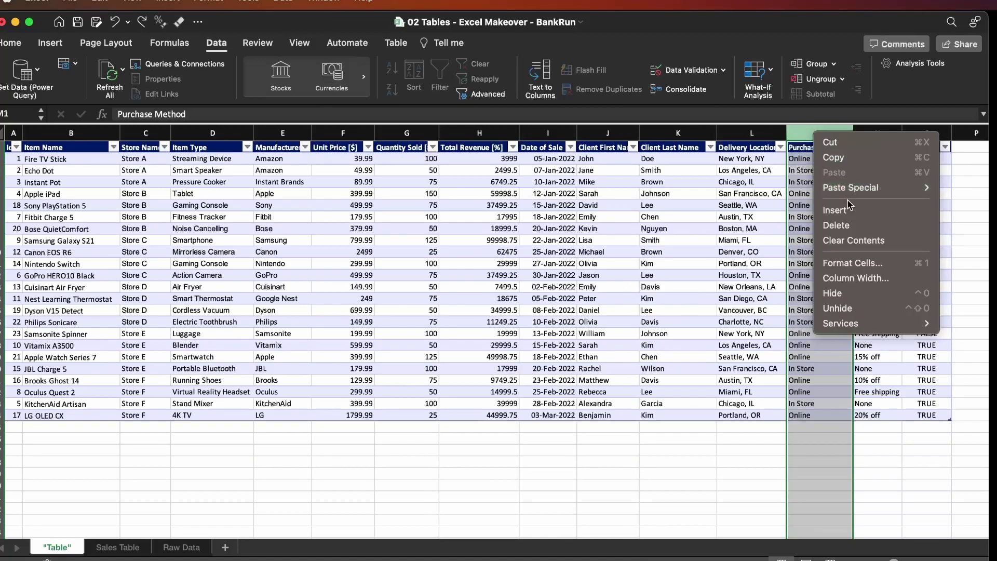
left_click(848, 210)
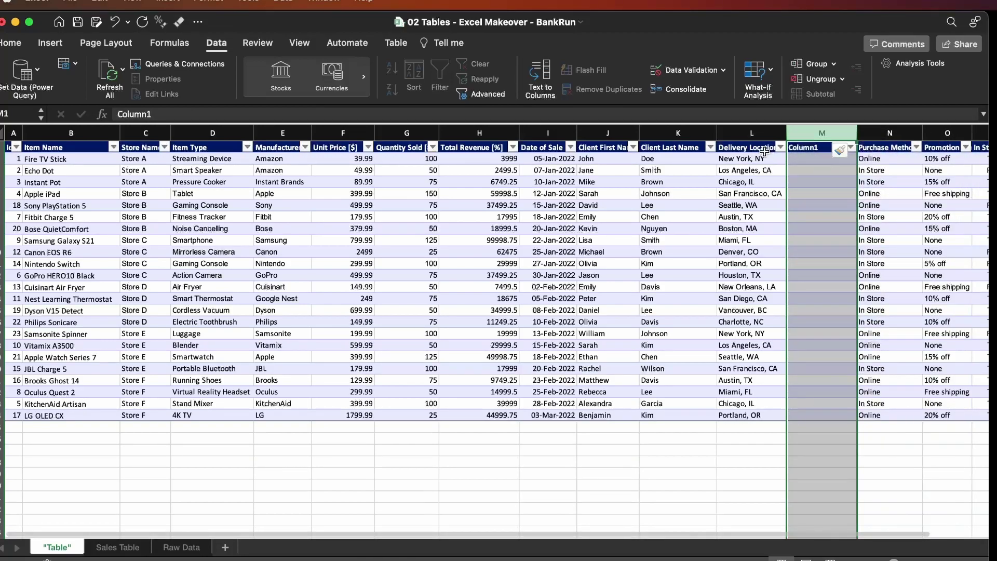
- Rename the L1 header to 'Delivery City' and label the new M1 header 'Delivery State'
left_click(762, 148)
type("Del")
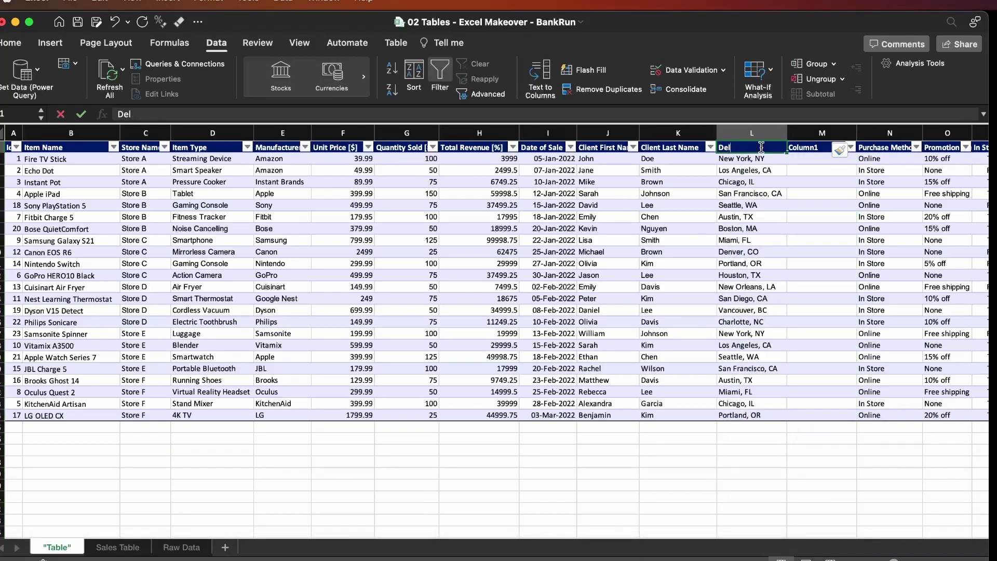
type("ivery City")
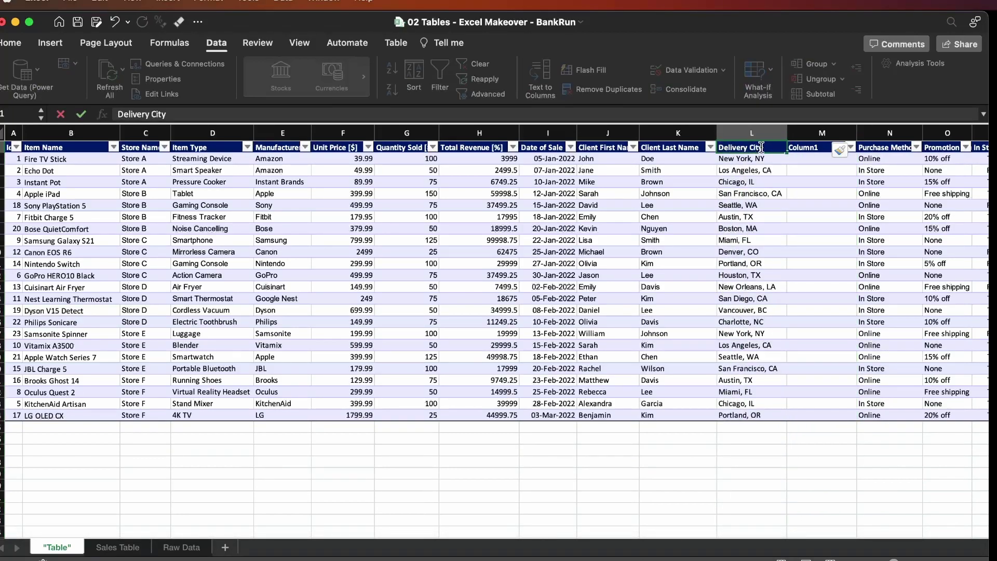
key("Return")
key("Up")
key("Right")
type("Delivery State")
key("Return")
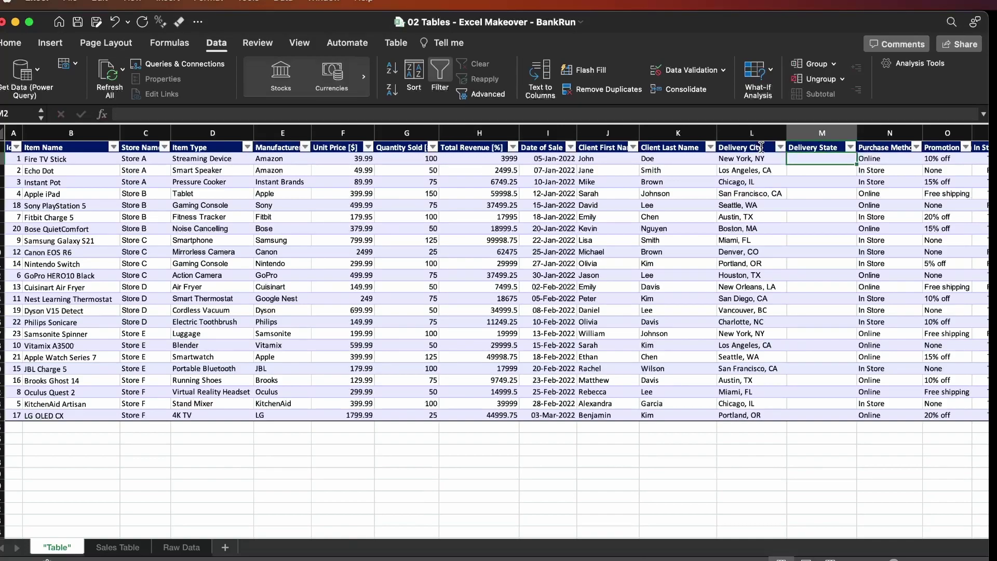
left_click(761, 147)
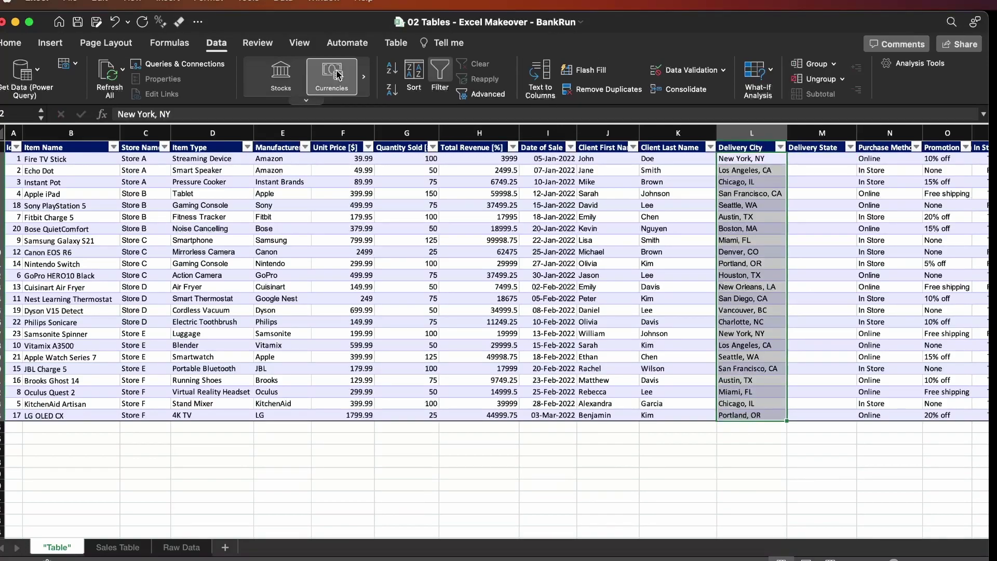
- Split the delivery locations with Text to Columns at commas instead of spaces, then return to the sheet's top-left
left_click(549, 67)
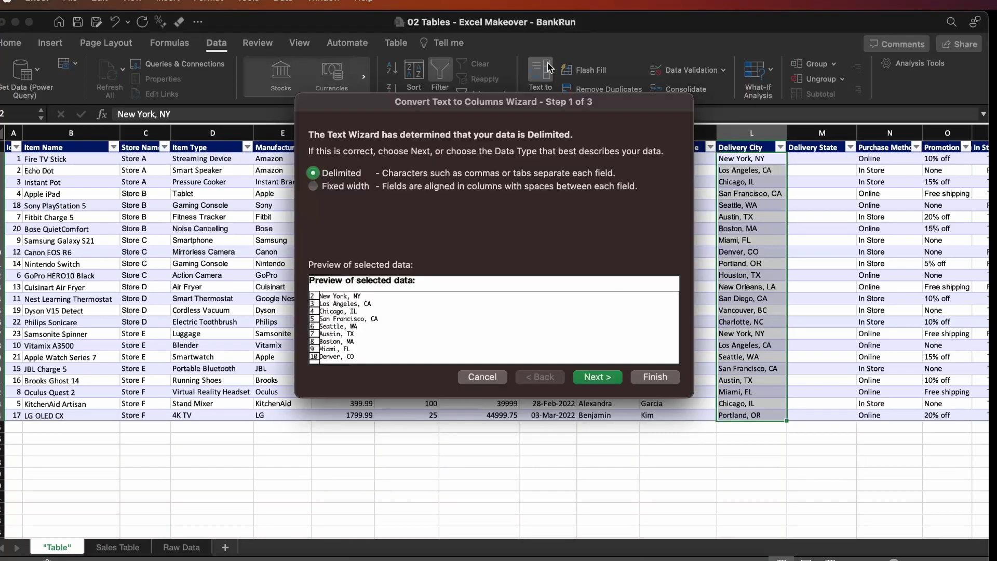
left_click(591, 378)
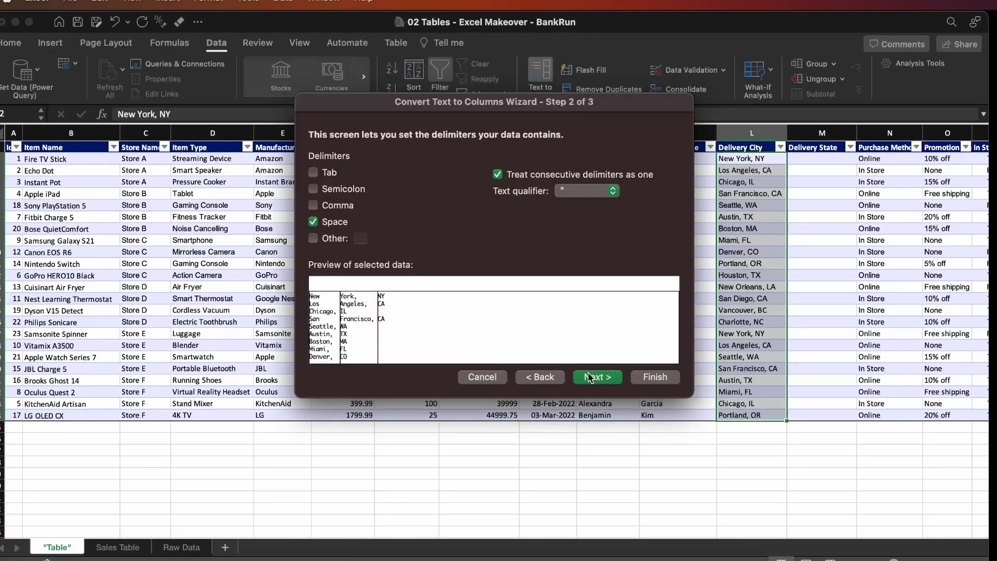
left_click(315, 222)
left_click(314, 205)
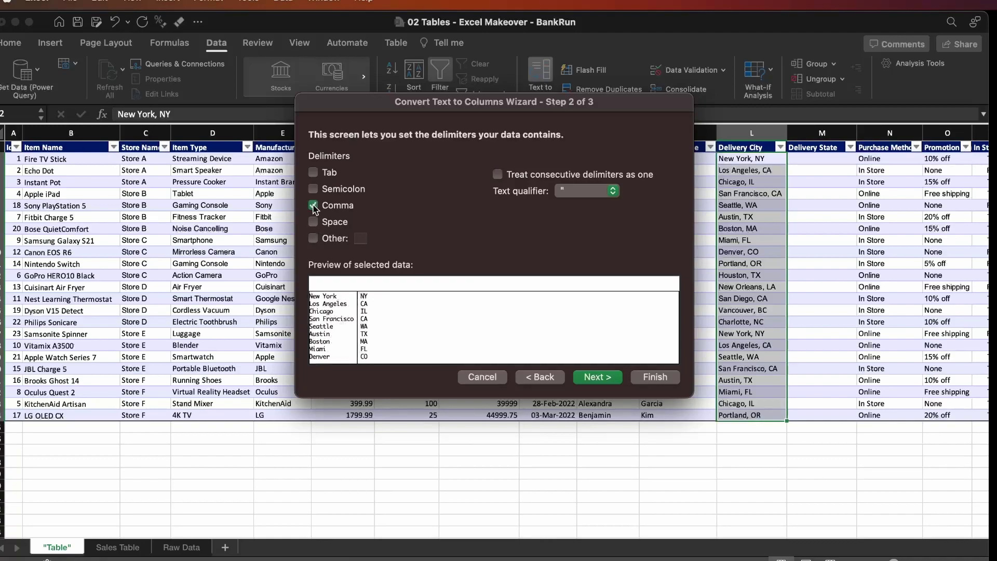
left_click(652, 377)
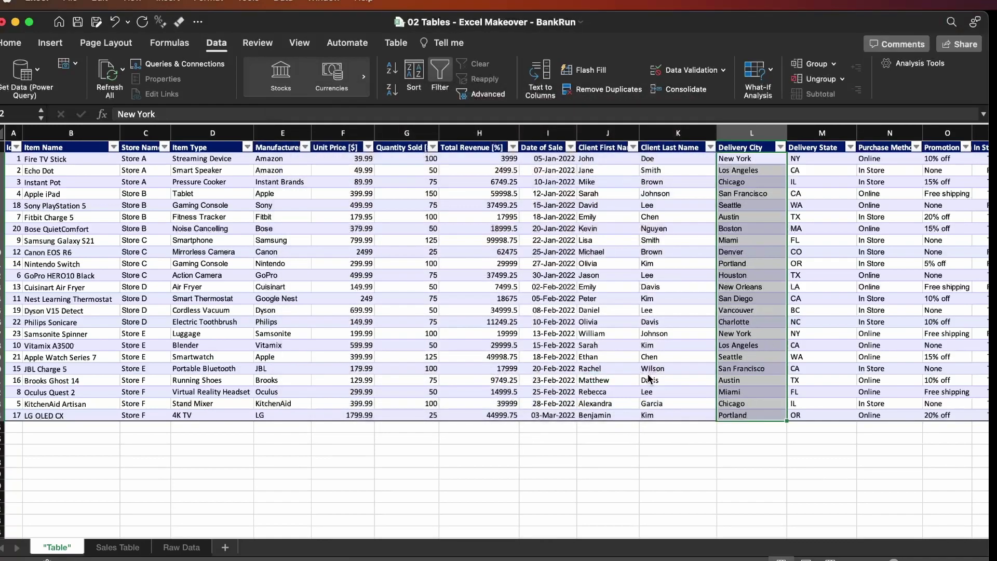
scroll(749, 347, "right", 2)
key("ctrl+Home")
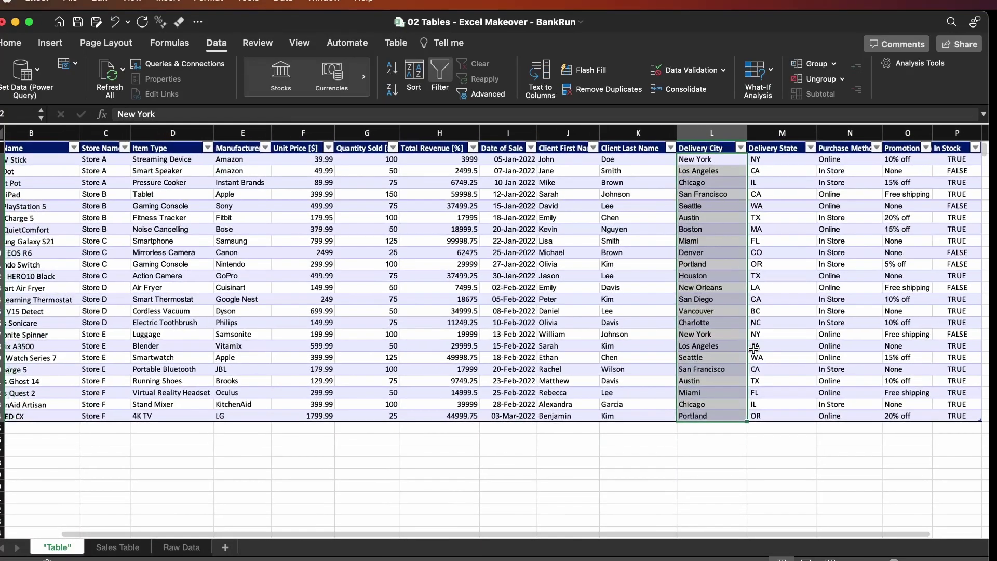
scroll(388, 290, "up", 2)
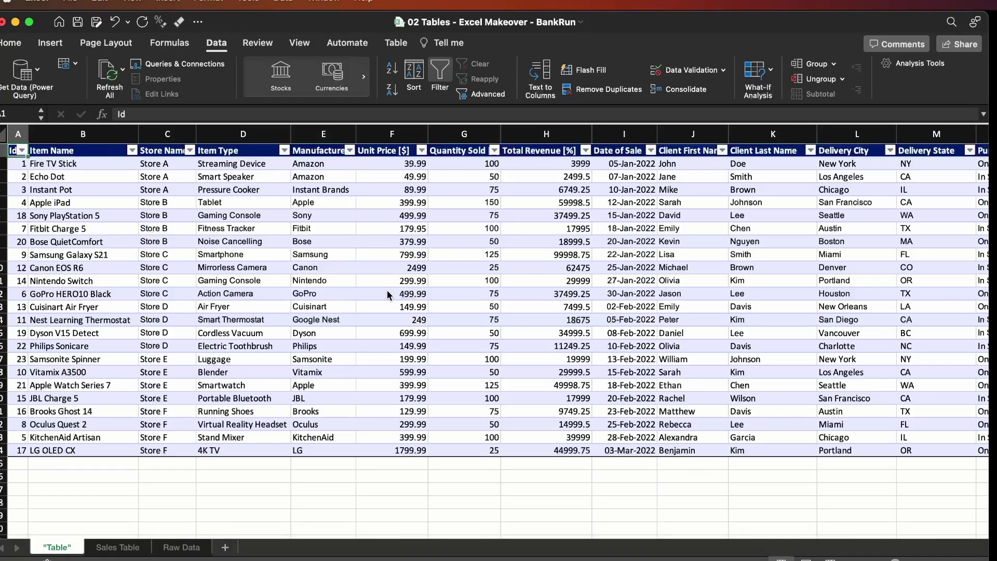